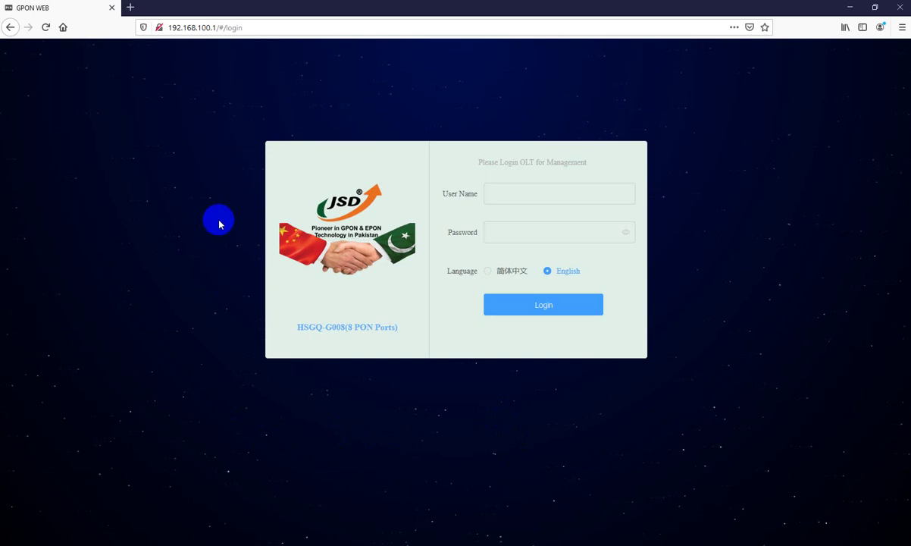
{"action": "left_click", "coordinate": [258, 27]}
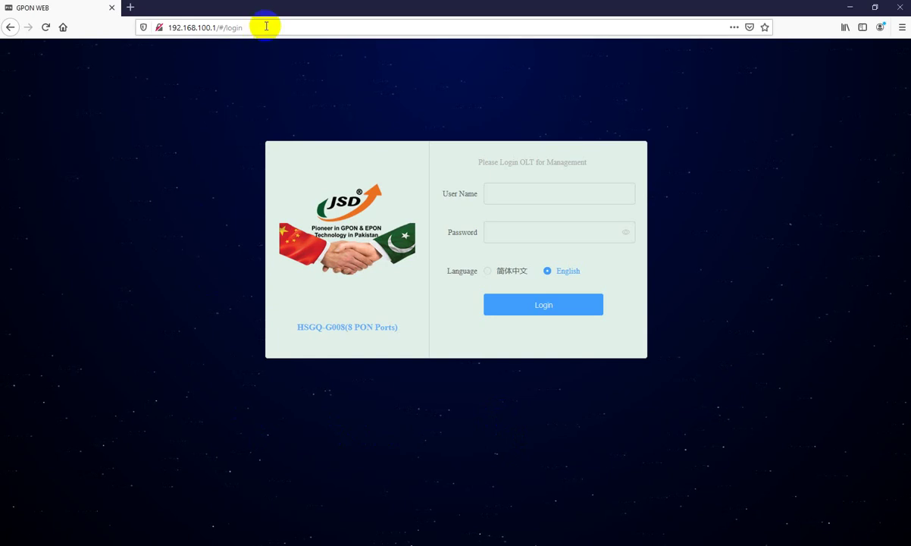
{"action": "left_click", "coordinate": [266, 26]}
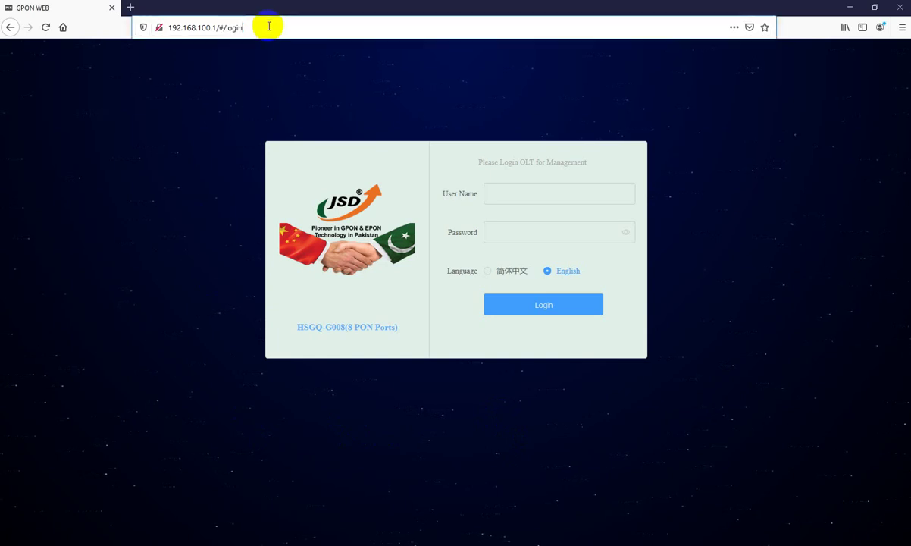
{"action": "left_click", "coordinate": [269, 26]}
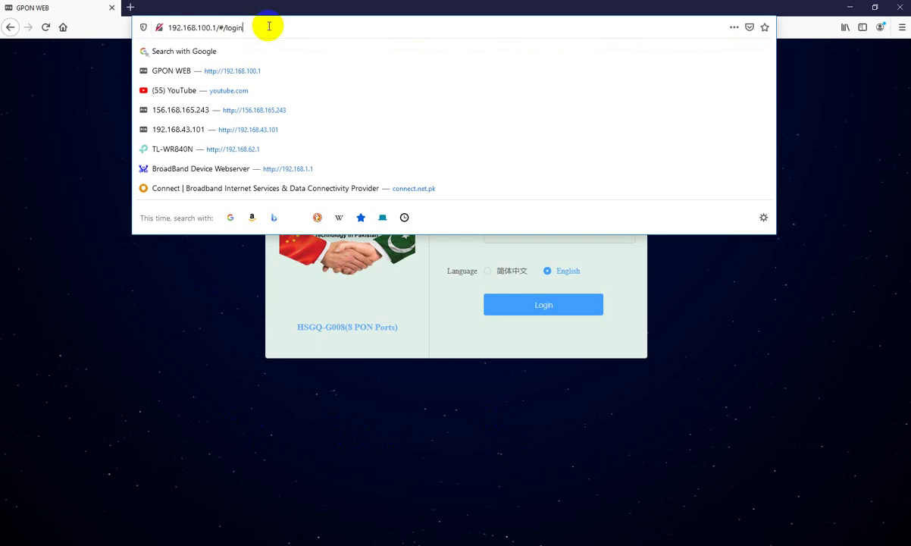
Switch to Windows Network Connections and check the ONU adapter's IPv4 address settings, closing its properties without changes
{"action": "left_click", "coordinate": [617, 544]}
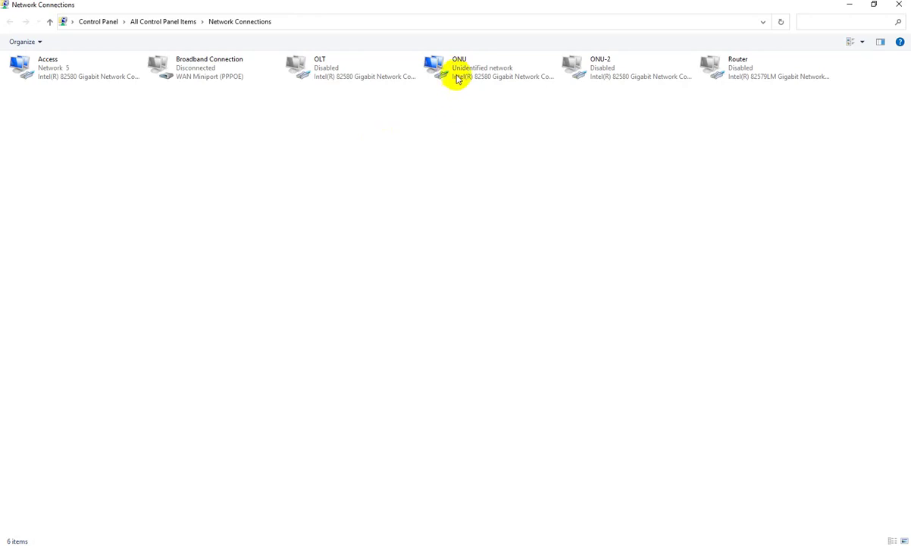
{"action": "left_click", "coordinate": [458, 75]}
{"action": "right_click", "coordinate": [458, 76]}
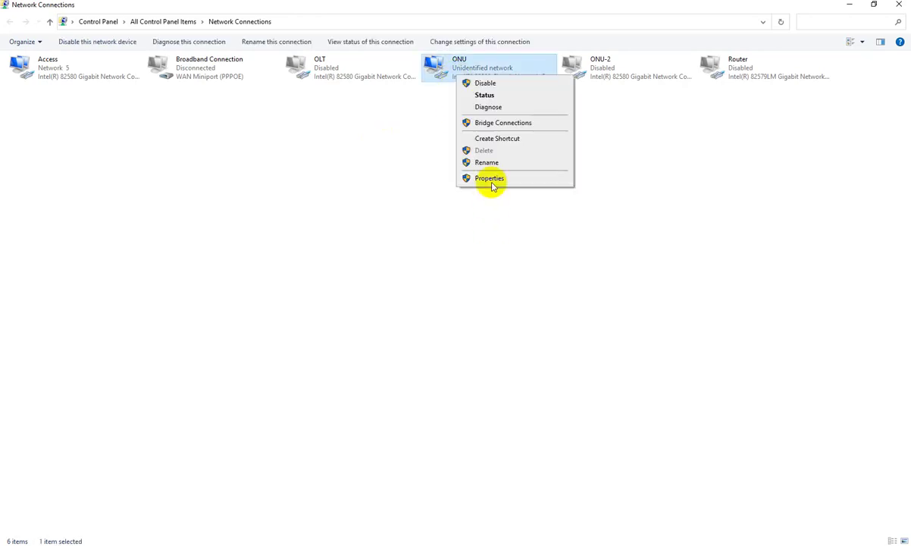
{"action": "left_click", "coordinate": [489, 181]}
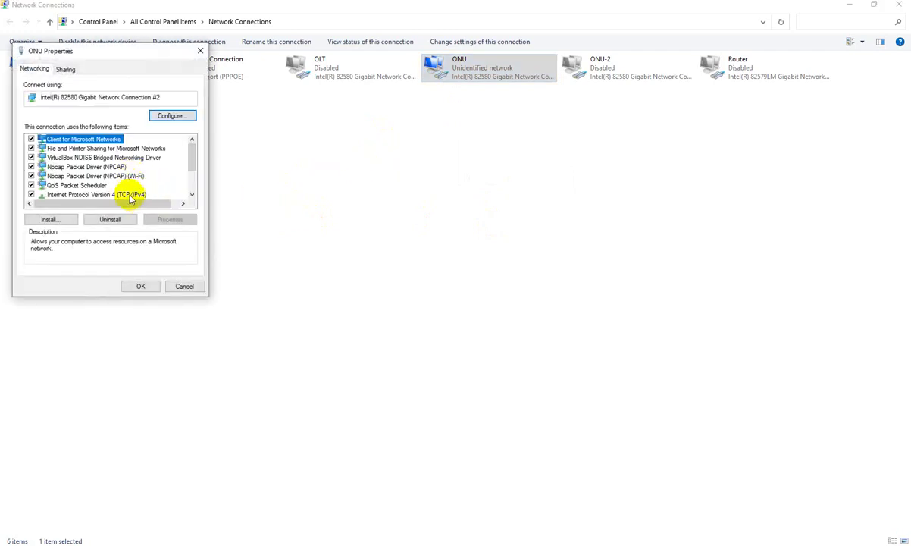
{"action": "double_click", "coordinate": [130, 195]}
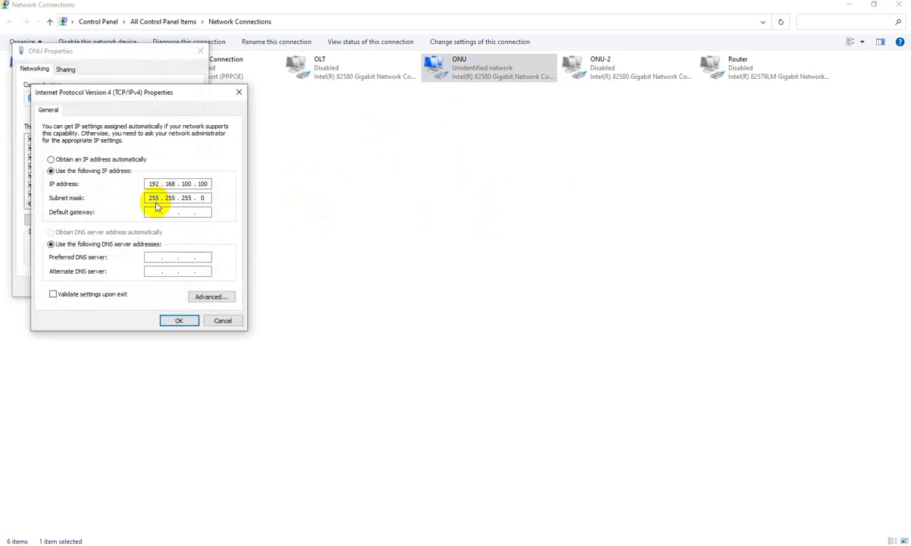
{"action": "left_click", "coordinate": [223, 320]}
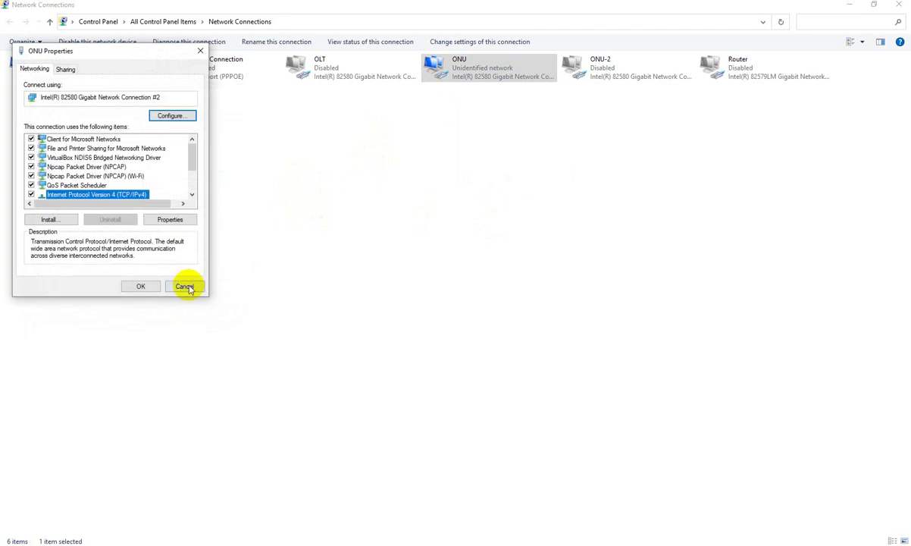
{"action": "left_click", "coordinate": [186, 287]}
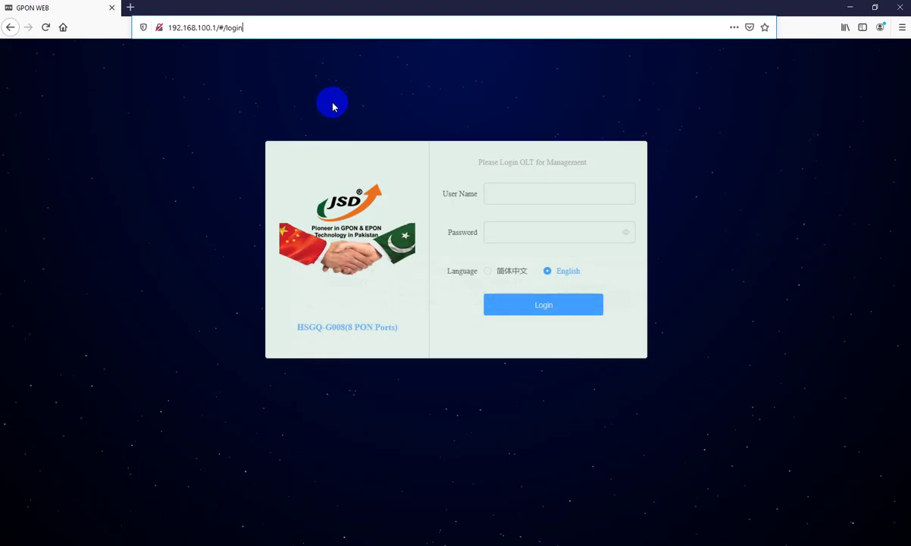
{"action": "left_click", "coordinate": [242, 27]}
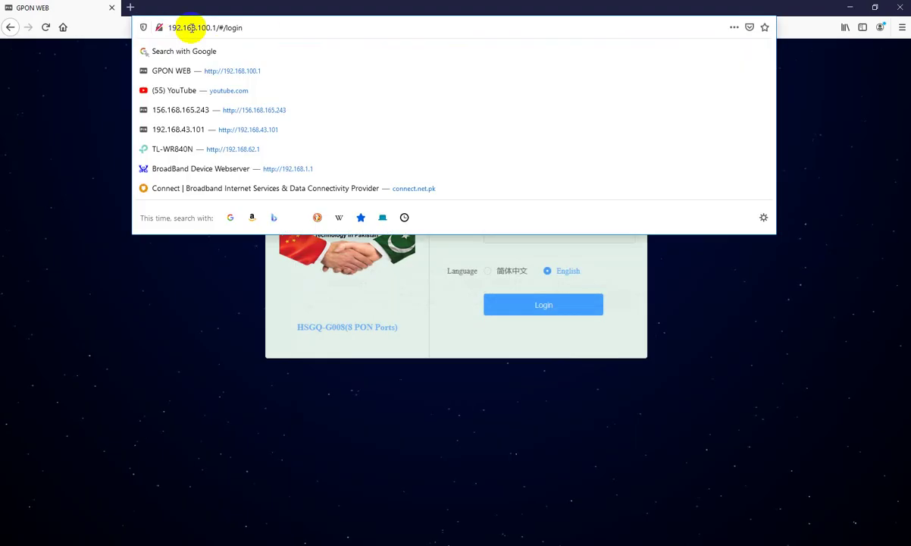
{"action": "left_click", "coordinate": [182, 338]}
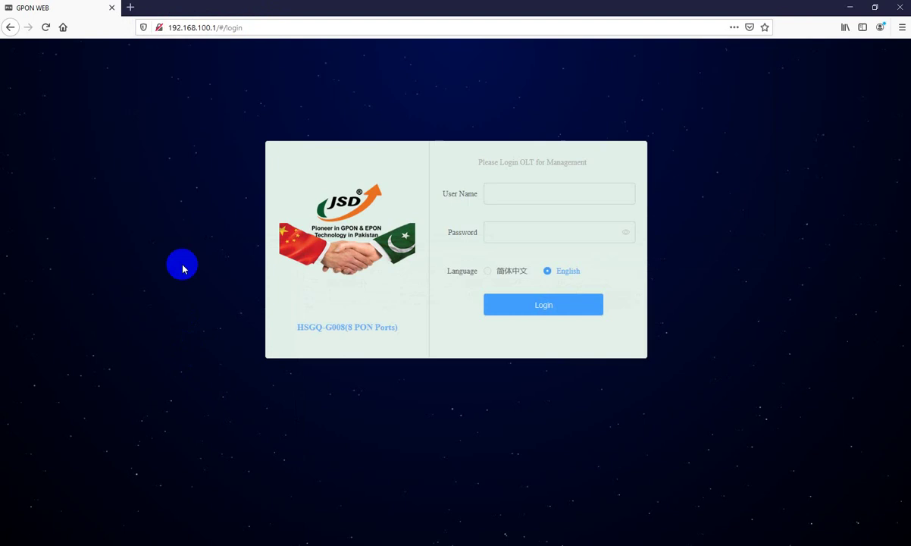
{"action": "left_click", "coordinate": [259, 28]}
{"action": "left_click", "coordinate": [260, 29]}
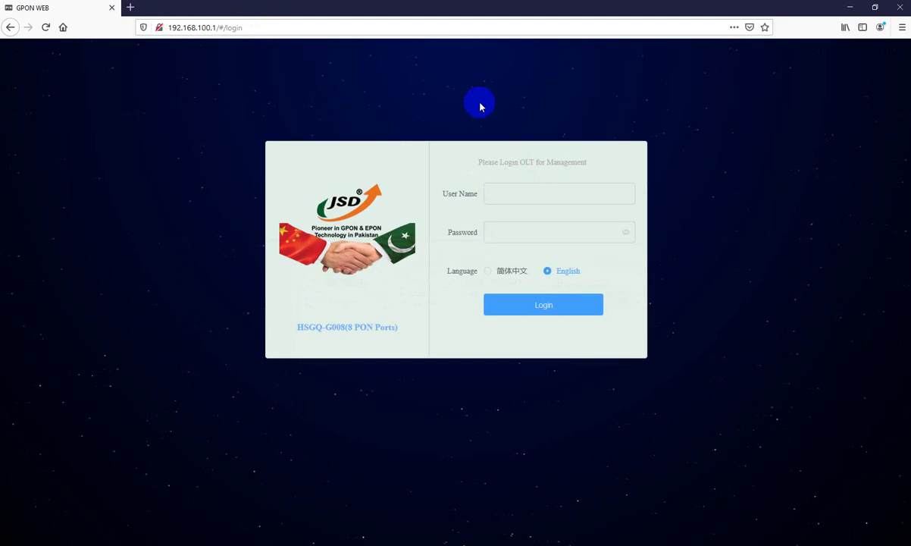
Log in to the OLT management page with the saved root account, filling in and revealing its password
{"action": "left_click", "coordinate": [508, 191]}
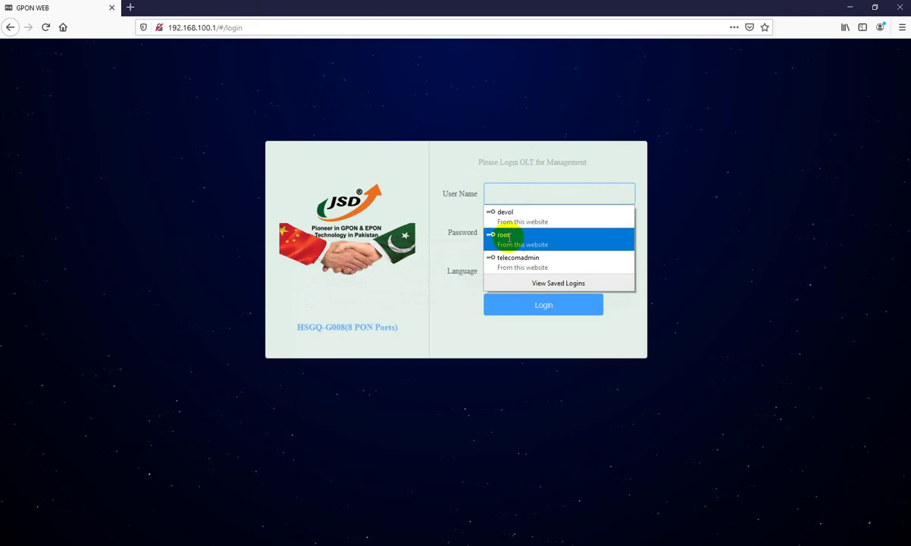
{"action": "left_click", "coordinate": [508, 237]}
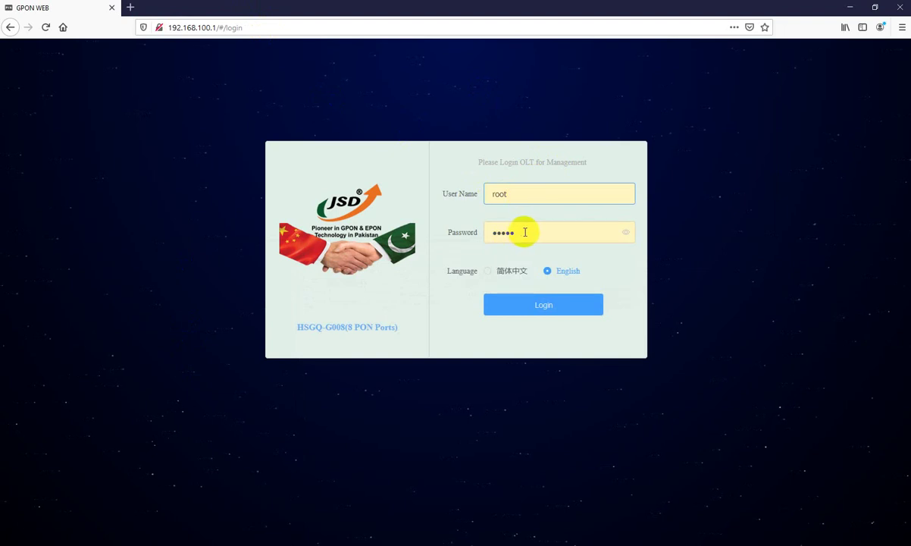
{"action": "left_click", "coordinate": [523, 231]}
{"action": "left_click", "coordinate": [626, 236]}
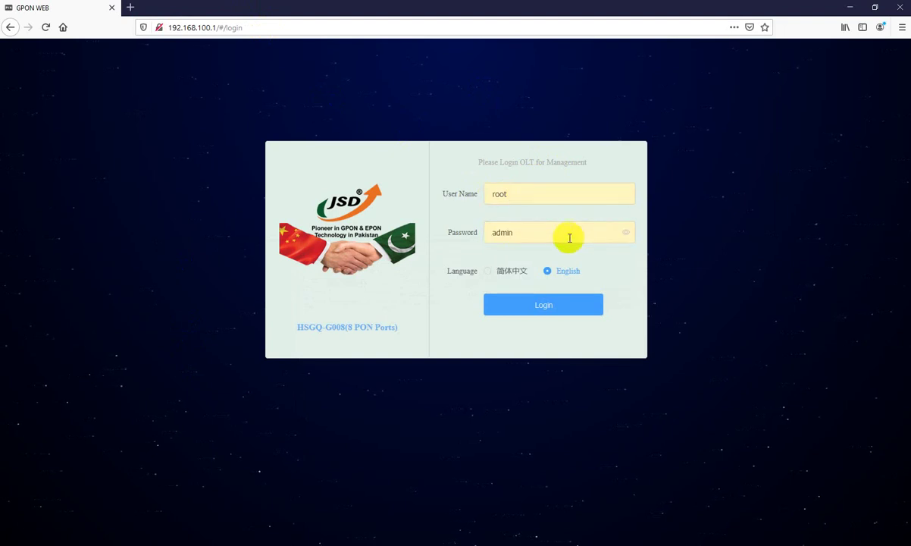
{"action": "left_click", "coordinate": [524, 191]}
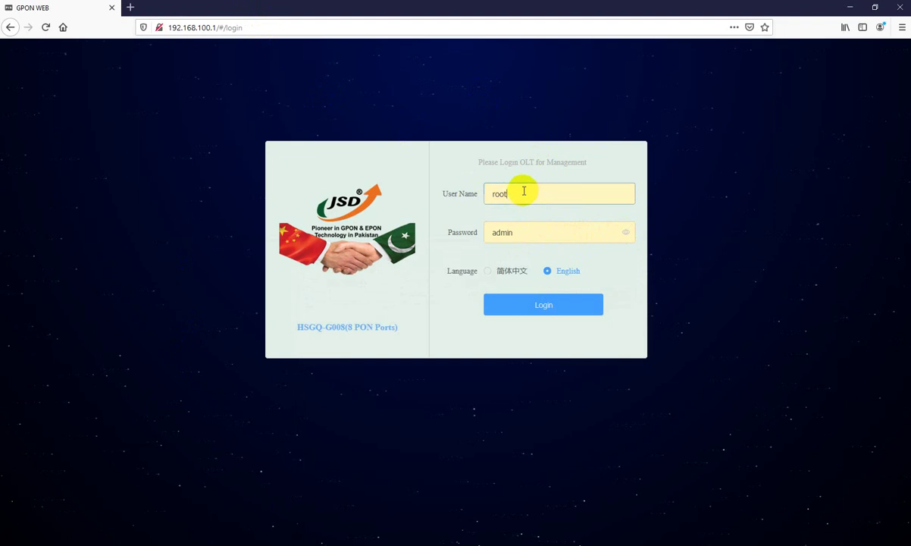
{"action": "left_click", "coordinate": [525, 232]}
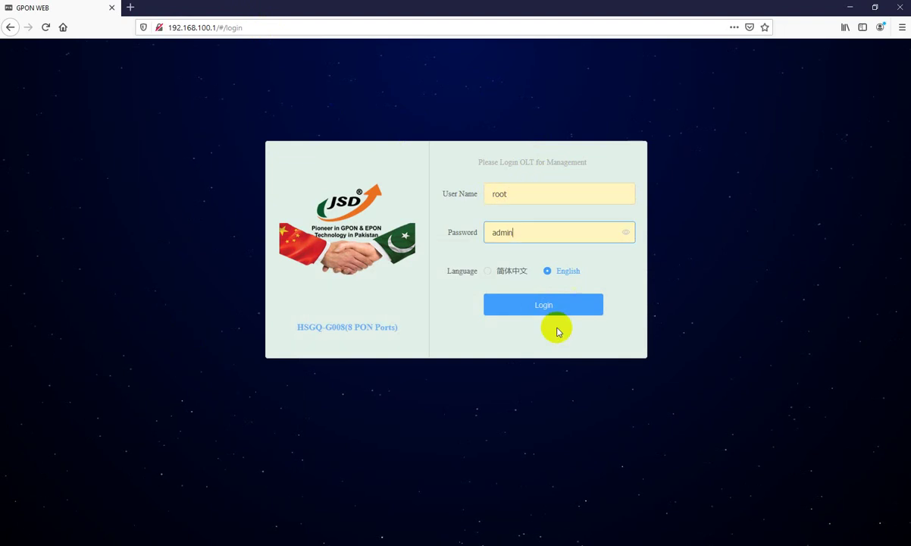
{"action": "left_click", "coordinate": [535, 307]}
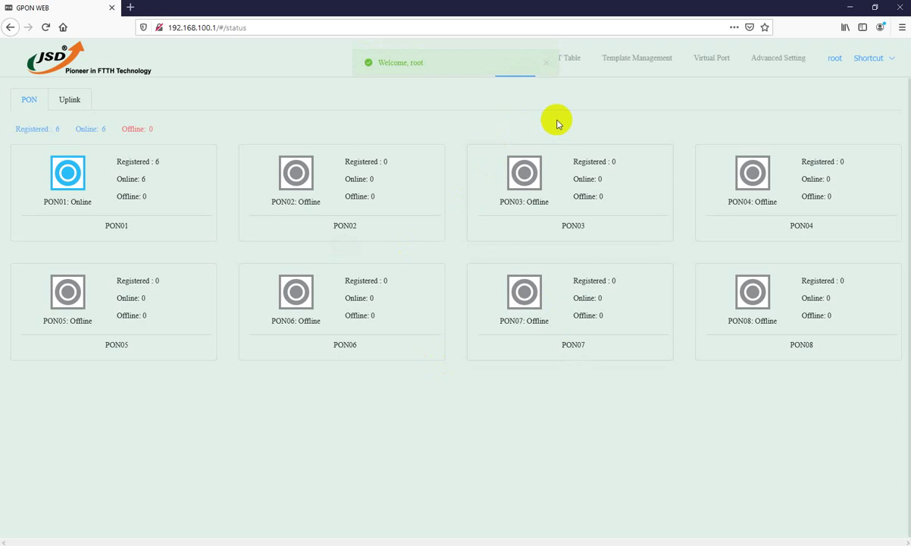
Review the authenticated and auto-discovered ONT lists of PON01, as well as the virtual port list
{"action": "left_click", "coordinate": [570, 60]}
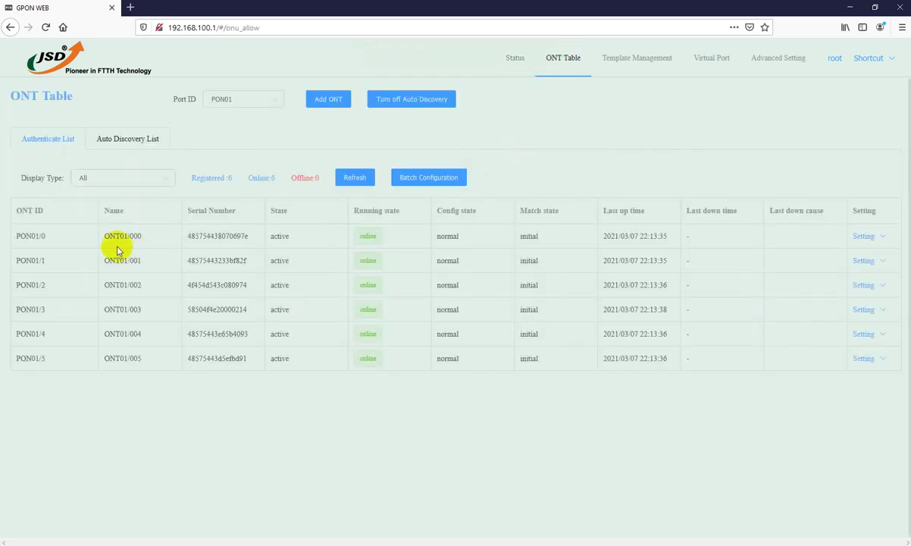
{"action": "left_click", "coordinate": [123, 393]}
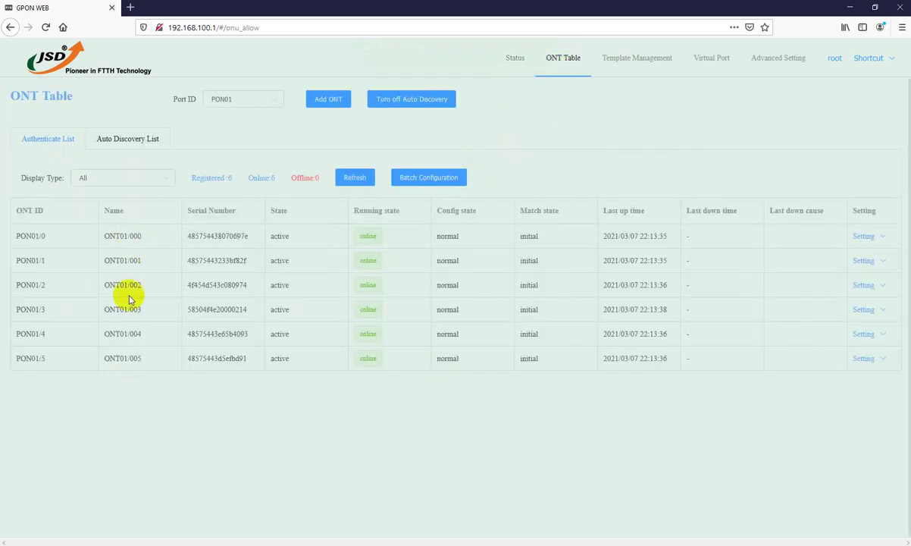
{"action": "left_click", "coordinate": [125, 139]}
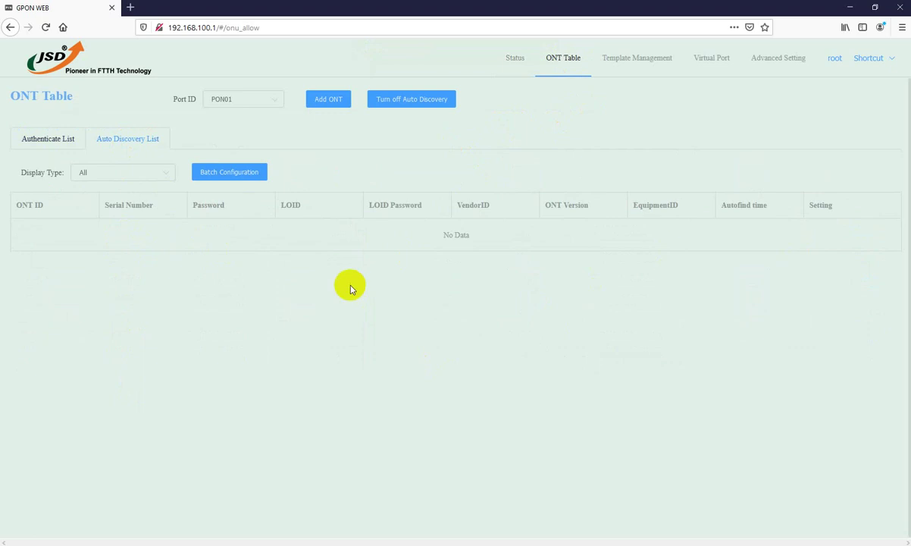
{"action": "left_click", "coordinate": [42, 140]}
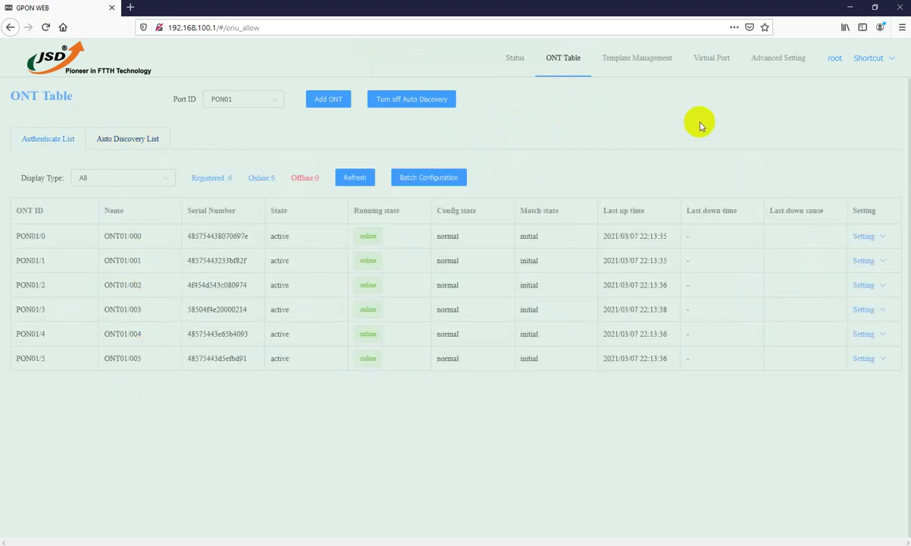
{"action": "left_click", "coordinate": [706, 61]}
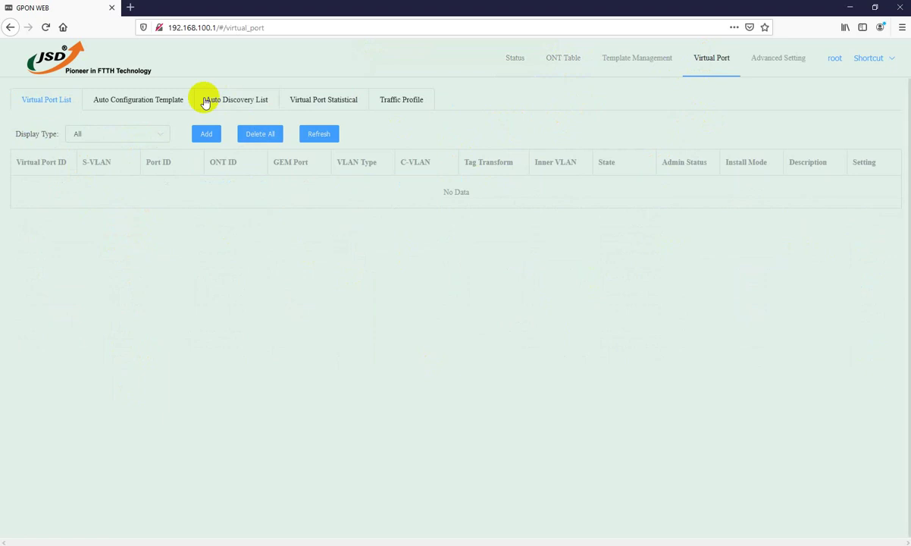
{"action": "left_click", "coordinate": [565, 63]}
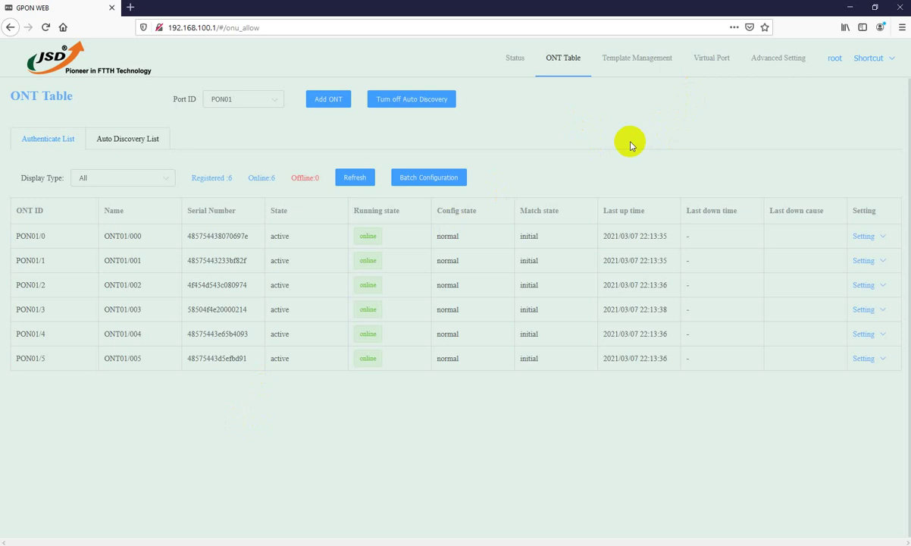
{"action": "left_click", "coordinate": [124, 143]}
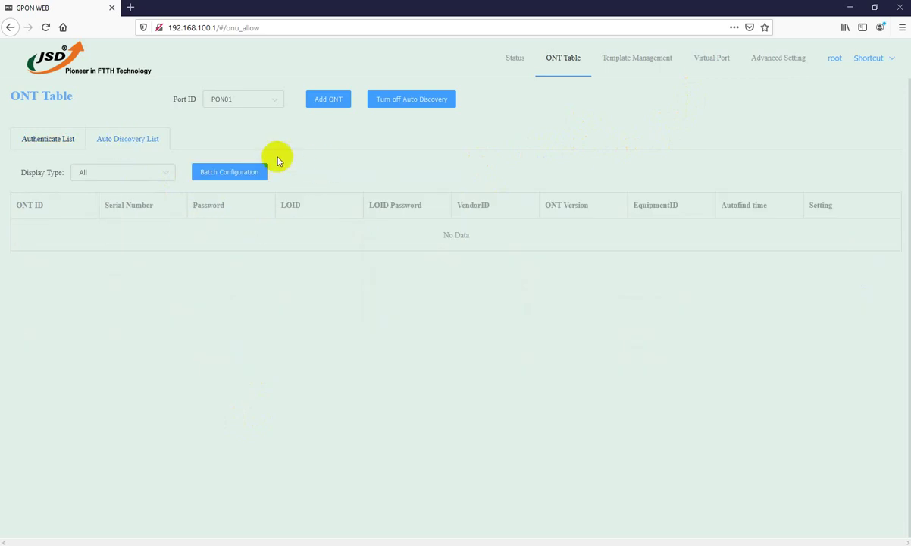
{"action": "left_click", "coordinate": [46, 144]}
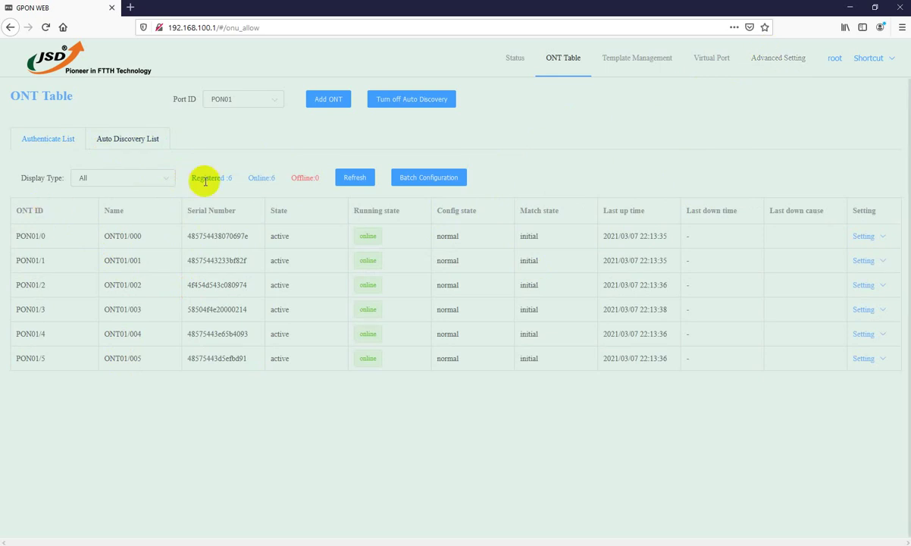
{"action": "left_click", "coordinate": [430, 181]}
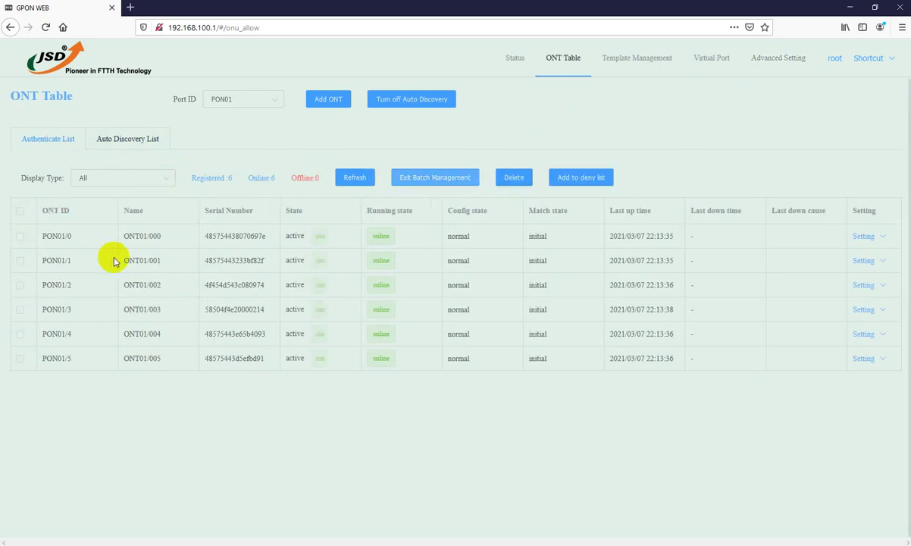
{"action": "left_click", "coordinate": [20, 210]}
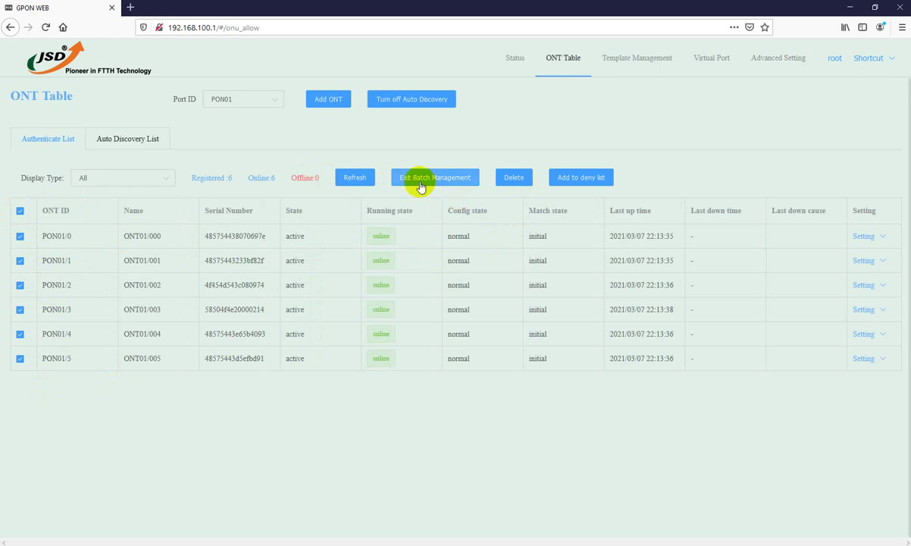
{"action": "left_click", "coordinate": [504, 178]}
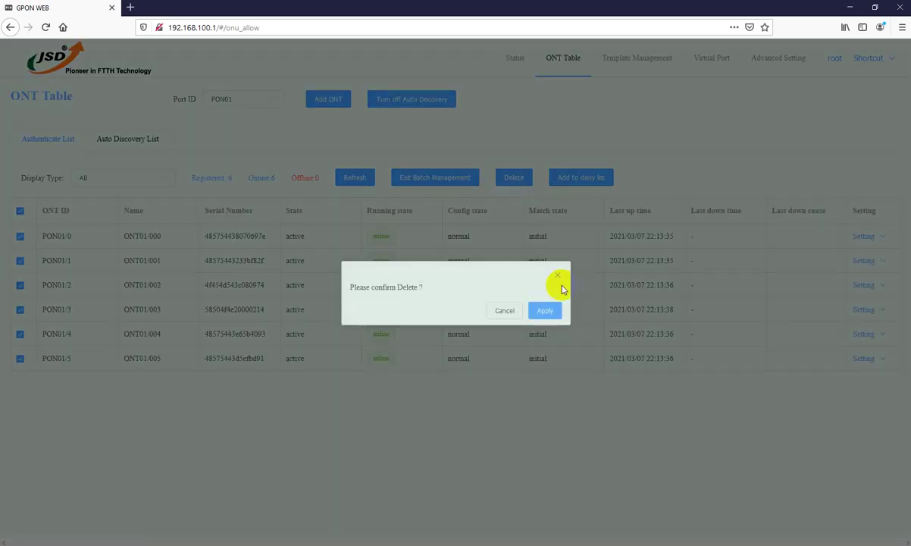
{"action": "left_click", "coordinate": [503, 312]}
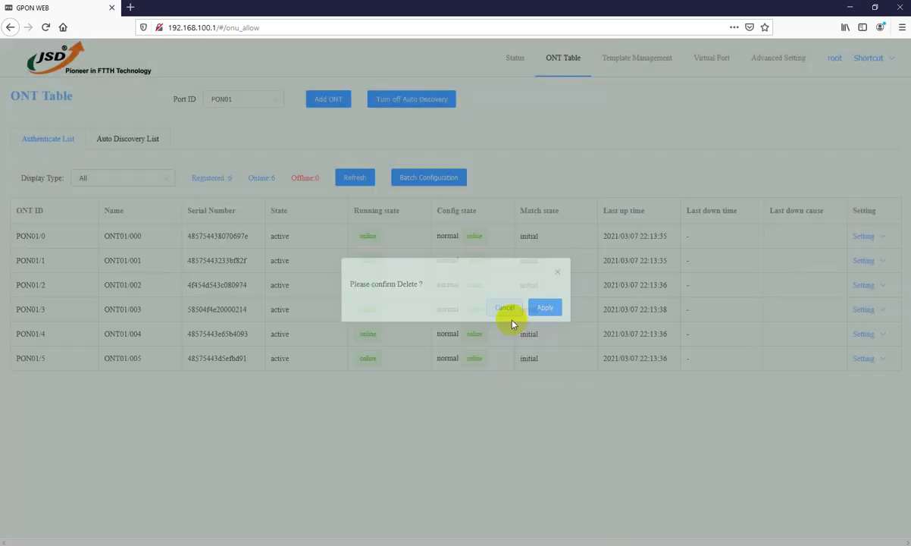
Delete the ONTs PON01/5 and PON01/4 individually from the authenticated list
{"action": "mouse_move", "coordinate": [866, 364]}
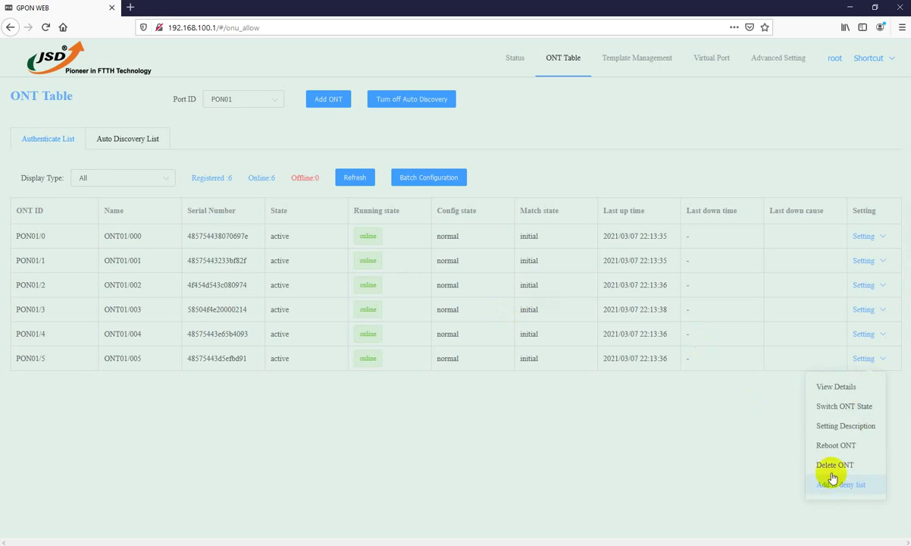
{"action": "left_click", "coordinate": [776, 470]}
{"action": "left_click", "coordinate": [545, 310]}
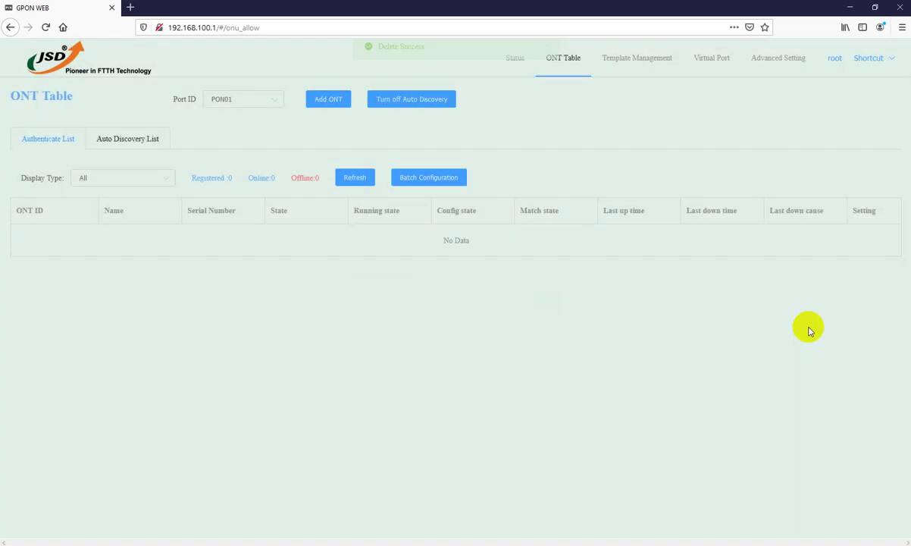
{"action": "mouse_move", "coordinate": [866, 340]}
{"action": "left_click", "coordinate": [837, 437]}
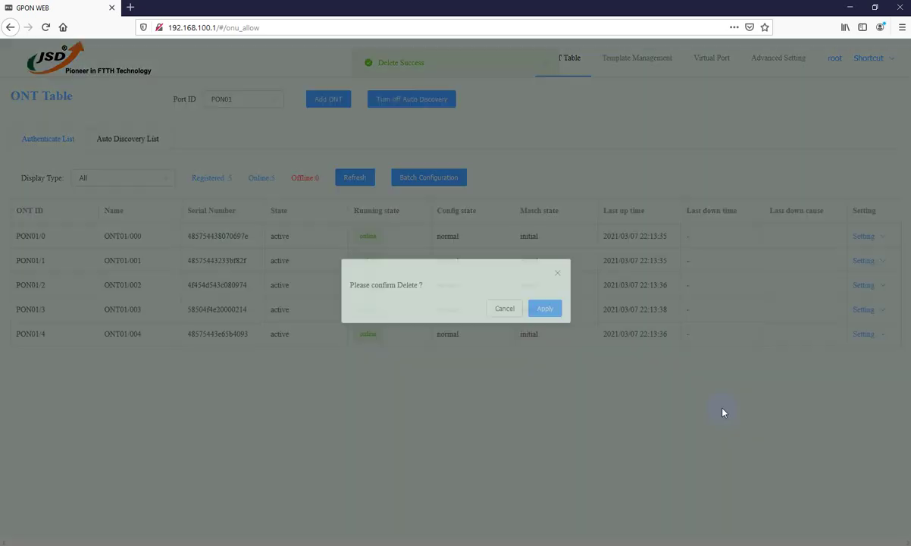
{"action": "left_click", "coordinate": [545, 311]}
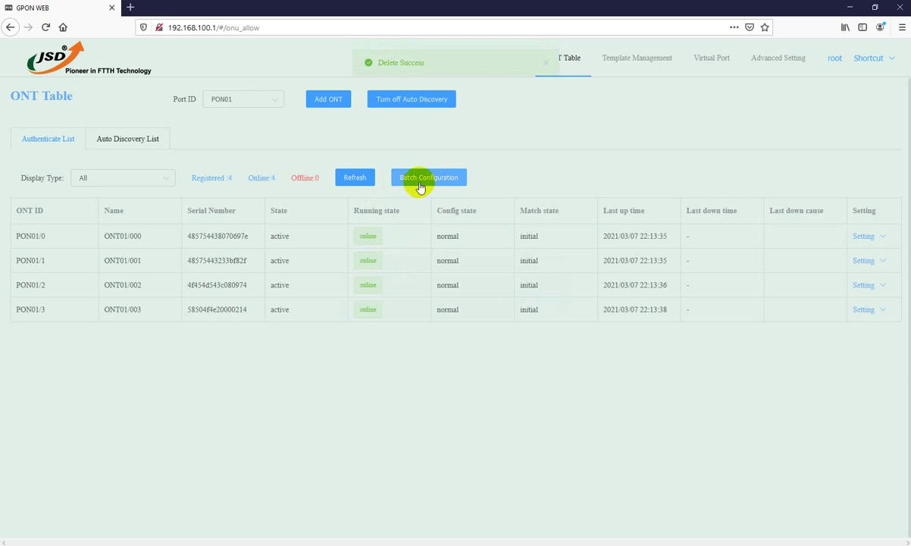
Batch-delete all remaining ONTs, PON01/0 through PON01/3, from the authenticated list of PON01
{"action": "left_click", "coordinate": [417, 182]}
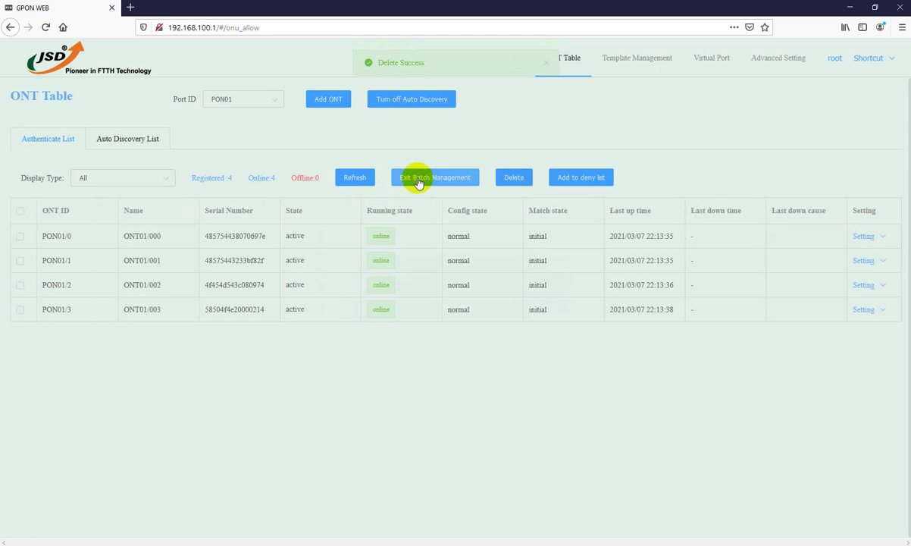
{"action": "left_click", "coordinate": [20, 210]}
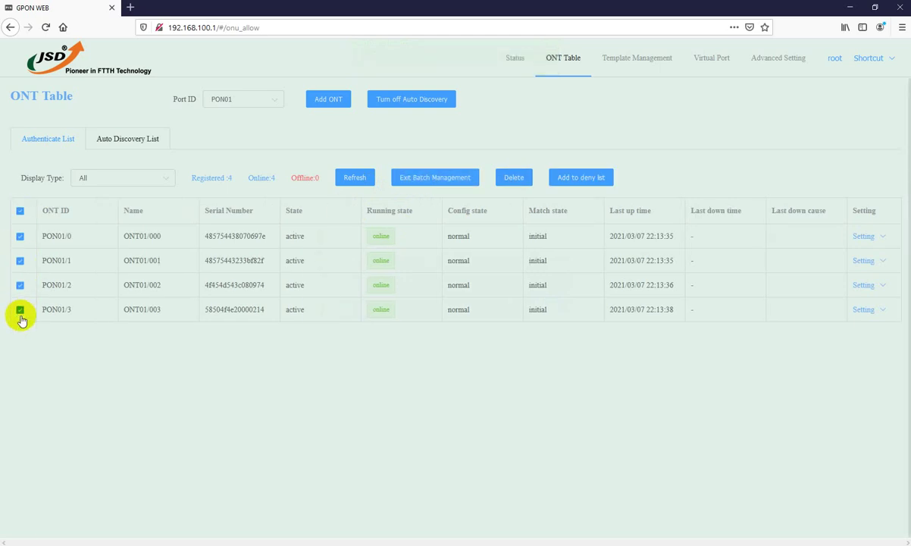
{"action": "left_click", "coordinate": [511, 179]}
{"action": "left_click", "coordinate": [545, 310]}
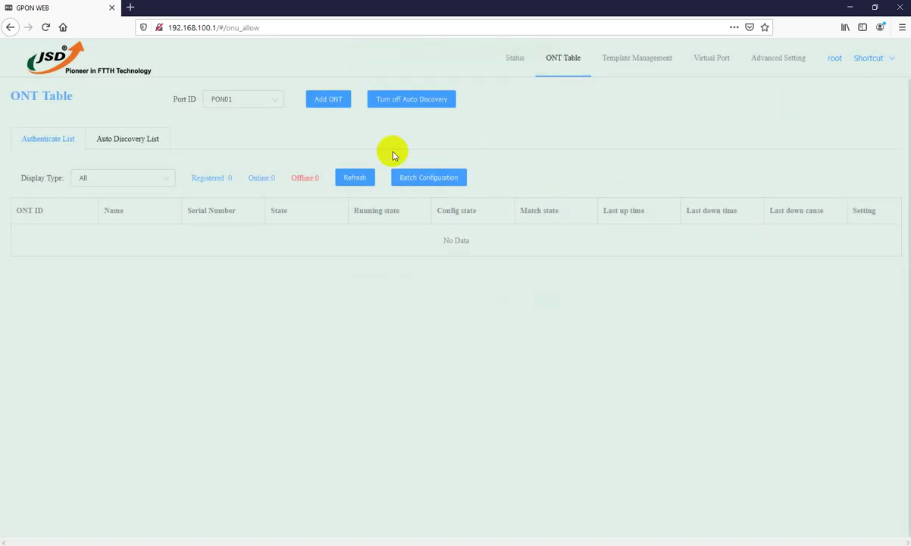
Examine the auto-discovered ONTs on PON01 and the auto discovery state of each port in the PON settings
{"action": "left_click", "coordinate": [122, 138]}
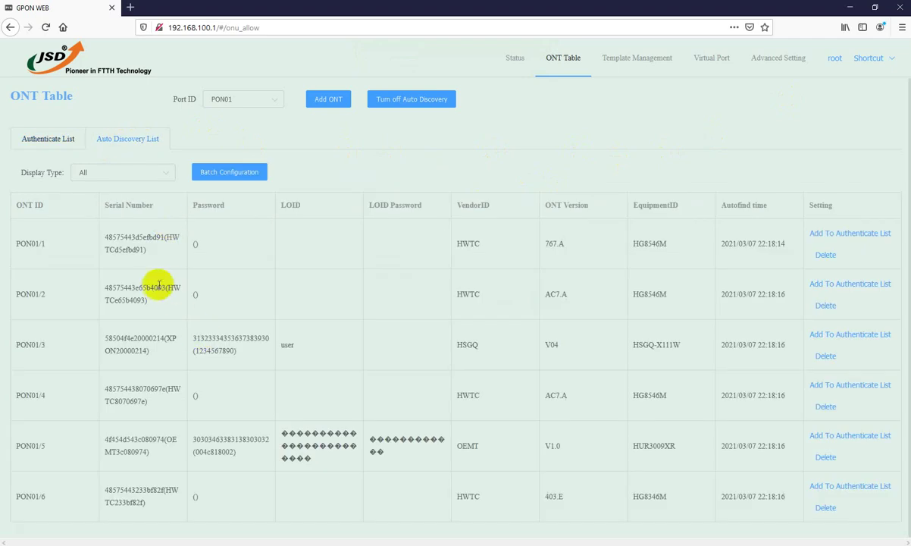
{"action": "scroll", "coordinate": [158, 338], "scroll_direction": "down", "scroll_amount": 1}
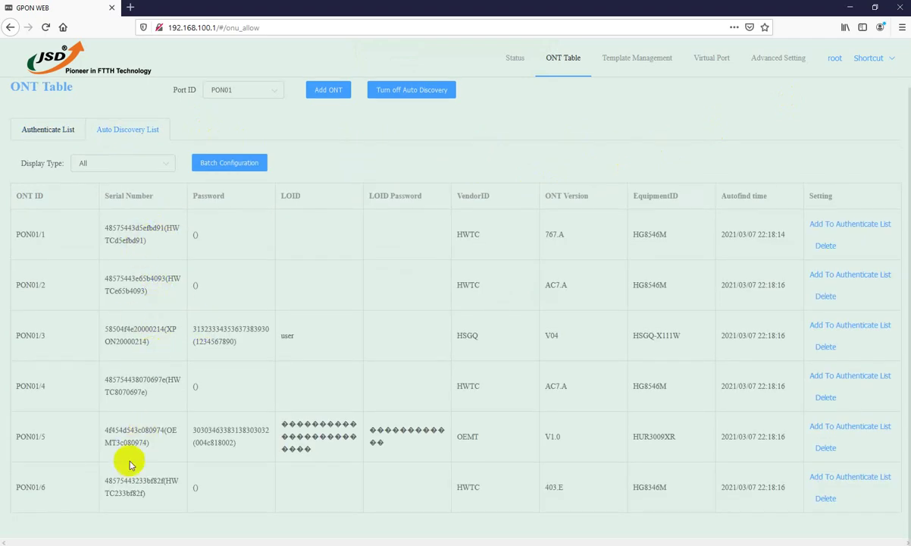
{"action": "left_click", "coordinate": [766, 59]}
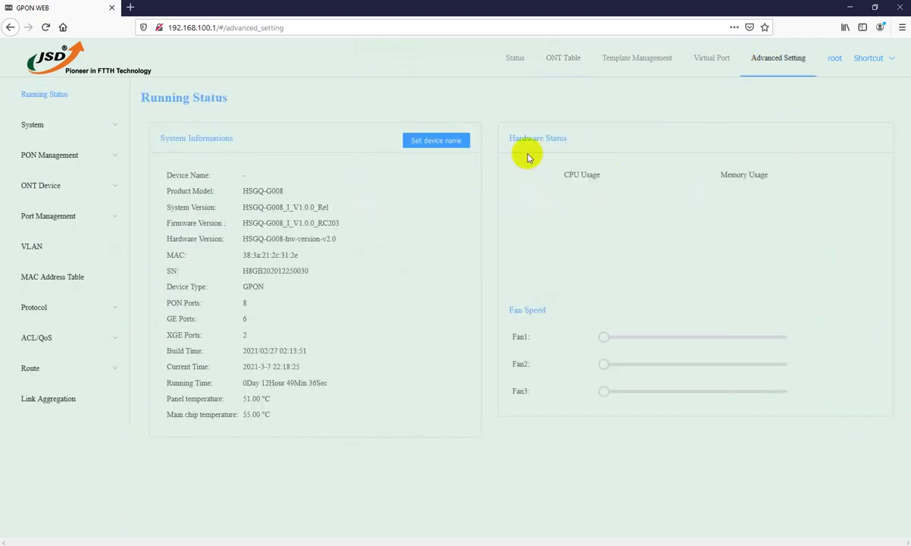
{"action": "left_click", "coordinate": [46, 157]}
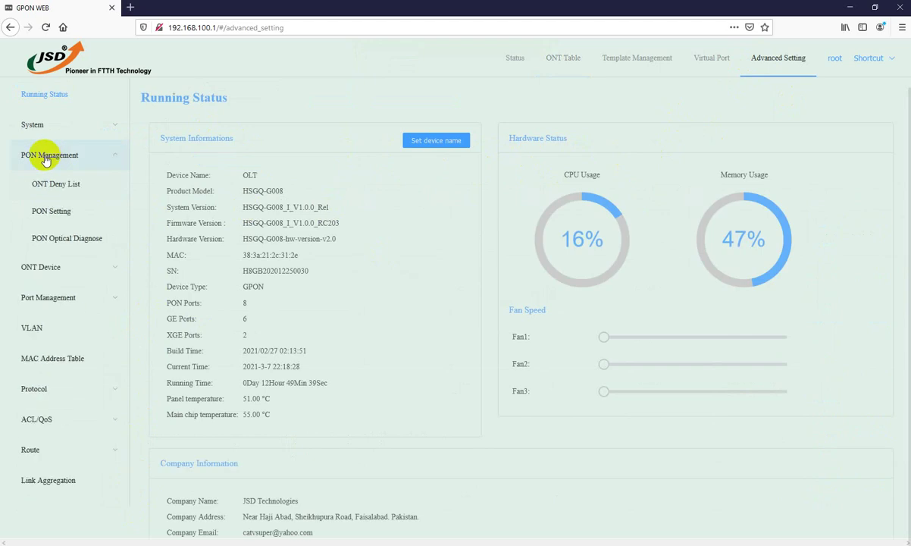
{"action": "left_click", "coordinate": [49, 213]}
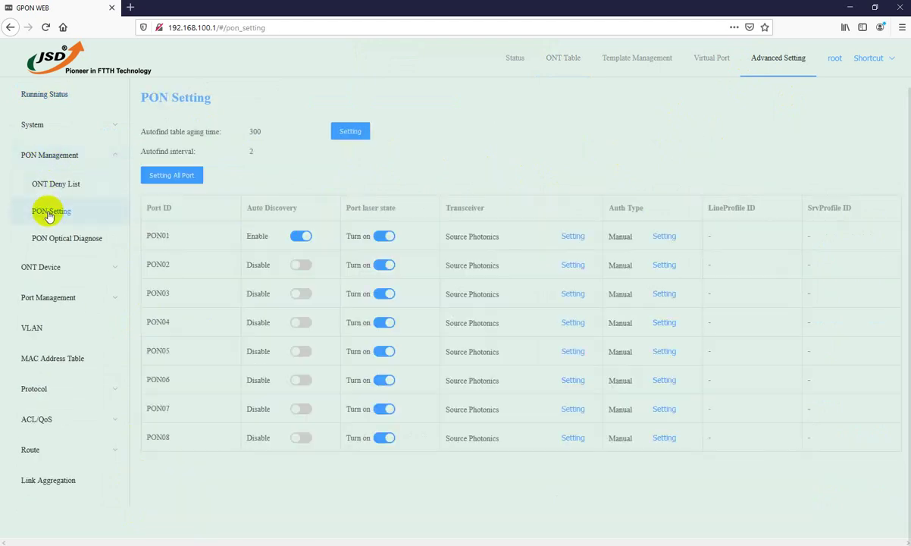
{"action": "left_click_drag", "start_coordinate": [251, 236], "coordinate": [301, 242]}
{"action": "left_click", "coordinate": [257, 236]}
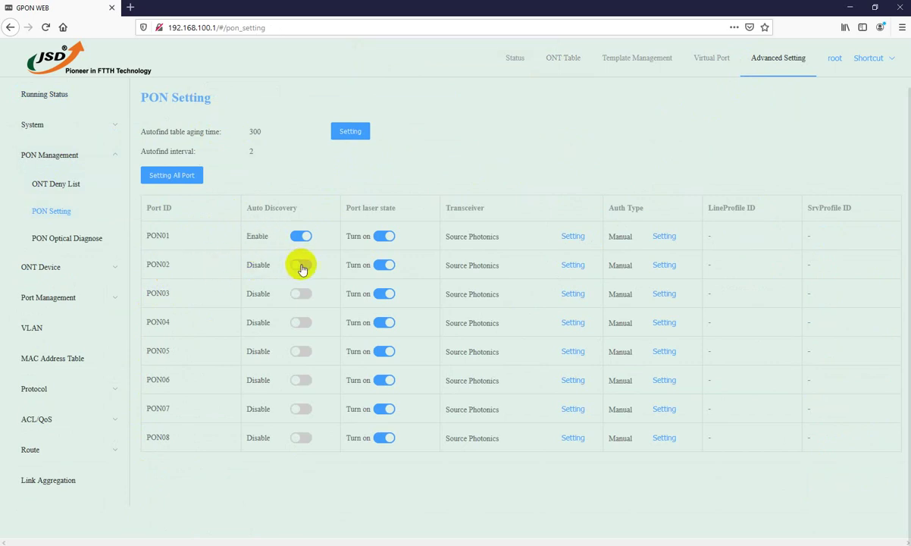
{"action": "left_click", "coordinate": [260, 211]}
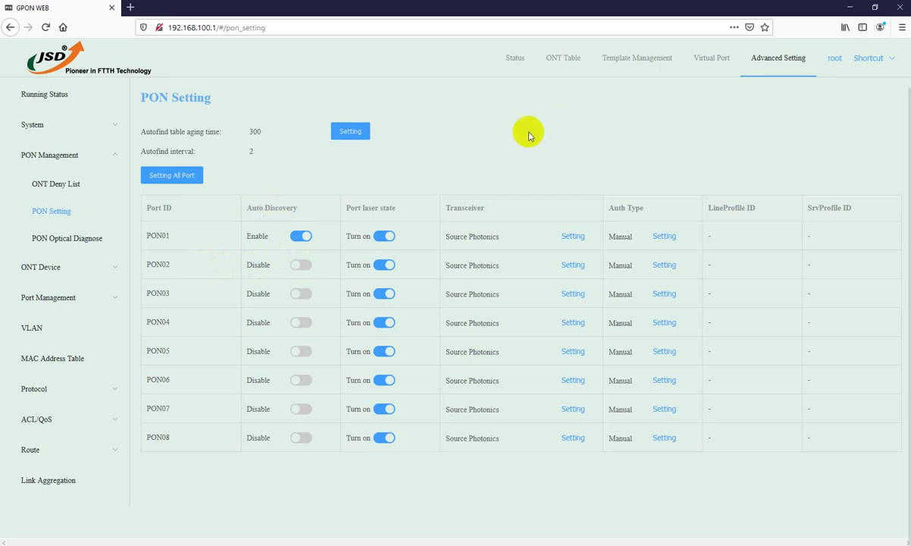
{"action": "left_click", "coordinate": [275, 209]}
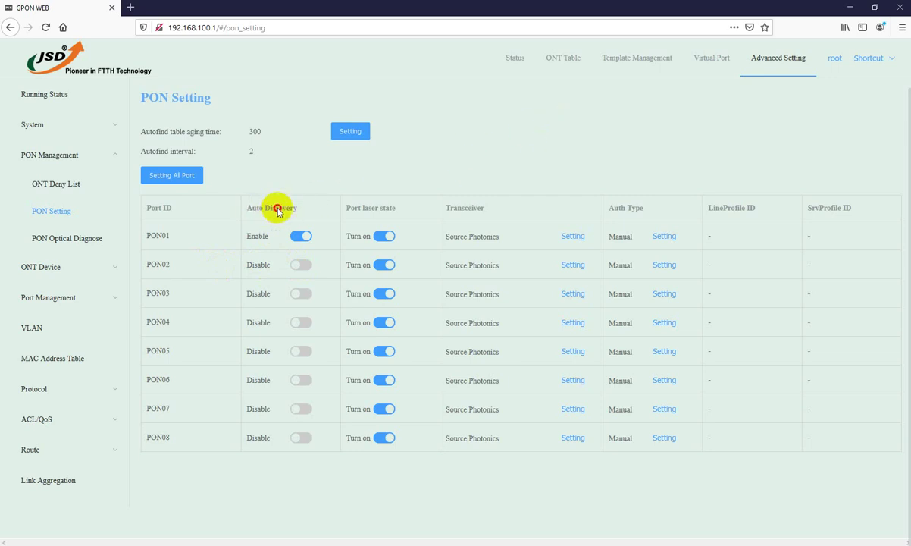
{"action": "left_click", "coordinate": [557, 61]}
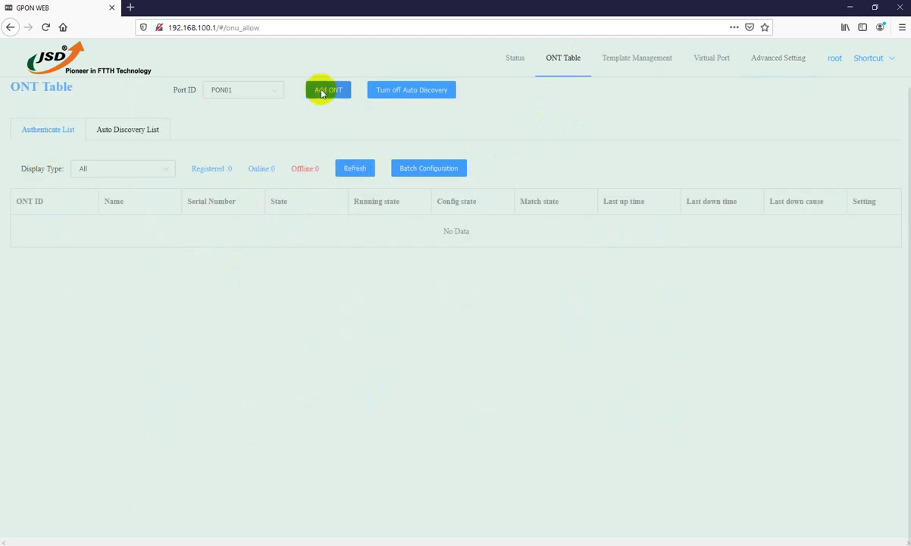
{"action": "left_click", "coordinate": [323, 90]}
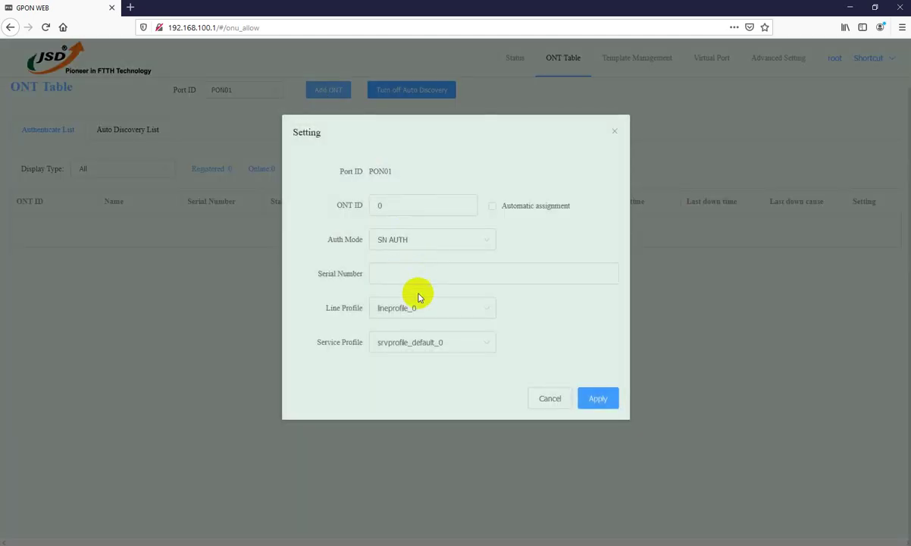
{"action": "left_click", "coordinate": [430, 244]}
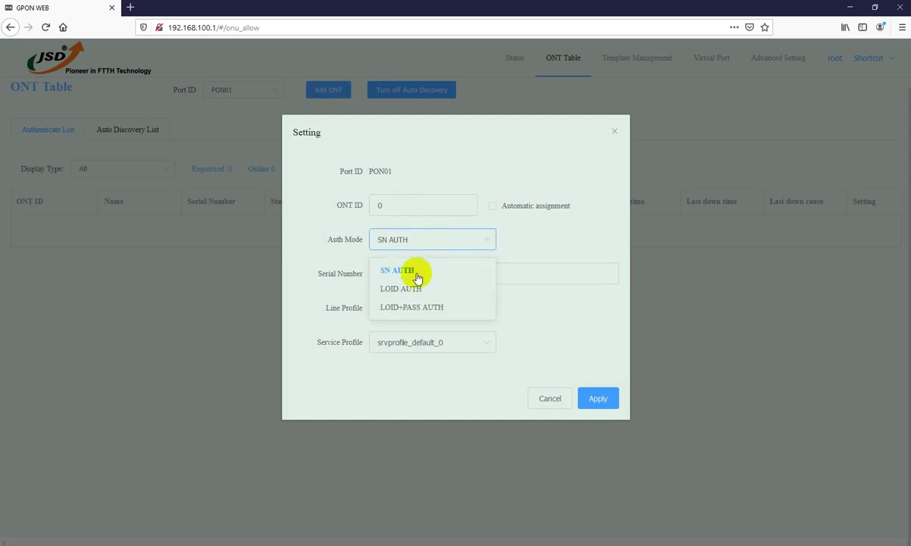
{"action": "left_click", "coordinate": [407, 288]}
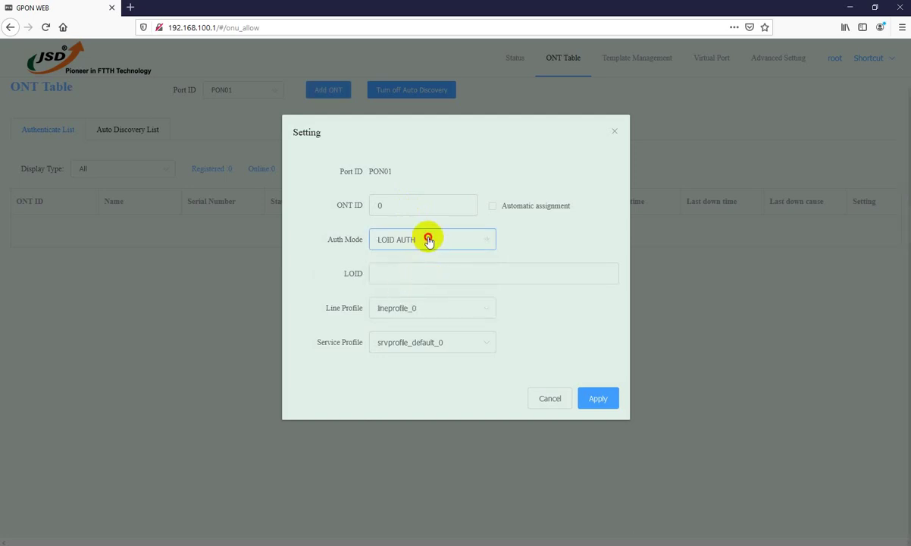
{"action": "left_click", "coordinate": [426, 240]}
{"action": "left_click", "coordinate": [405, 267]}
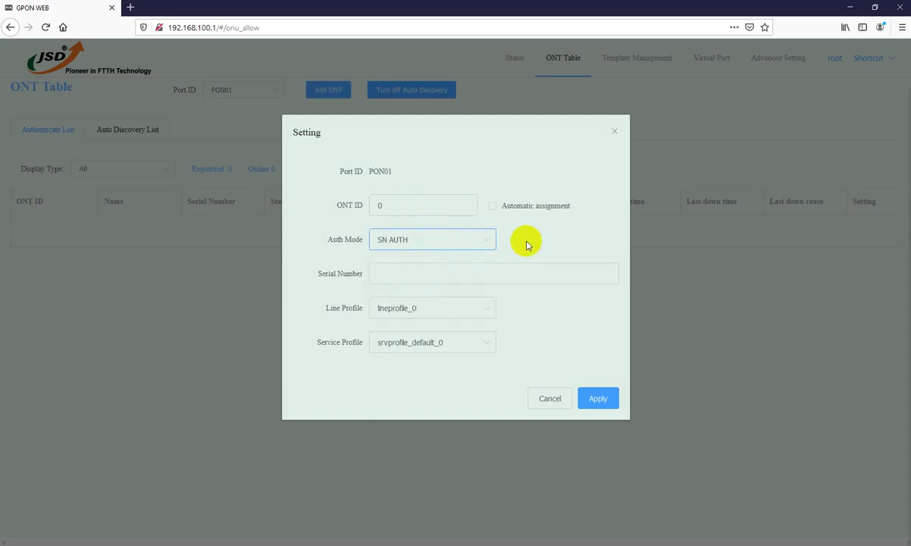
{"action": "left_click", "coordinate": [400, 346]}
{"action": "left_click", "coordinate": [390, 393]}
{"action": "left_click", "coordinate": [412, 276]}
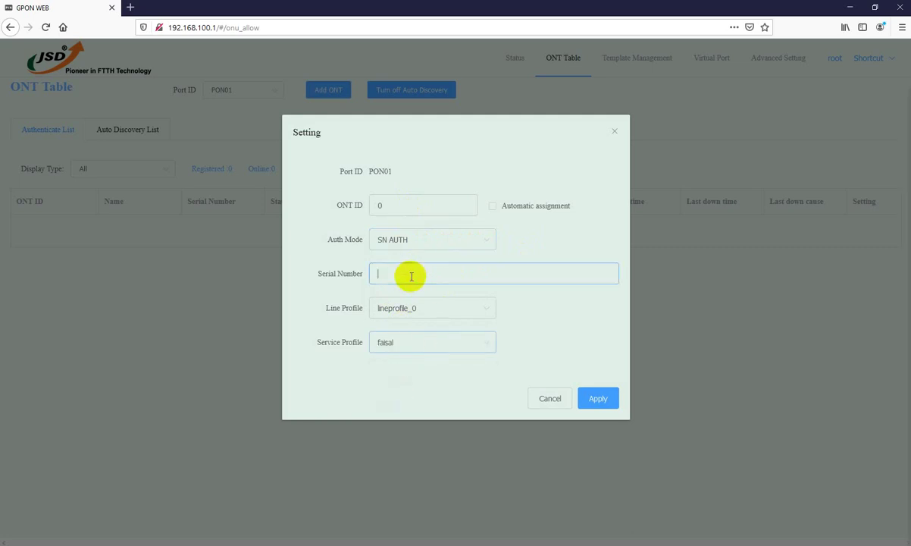
{"action": "left_click", "coordinate": [614, 132]}
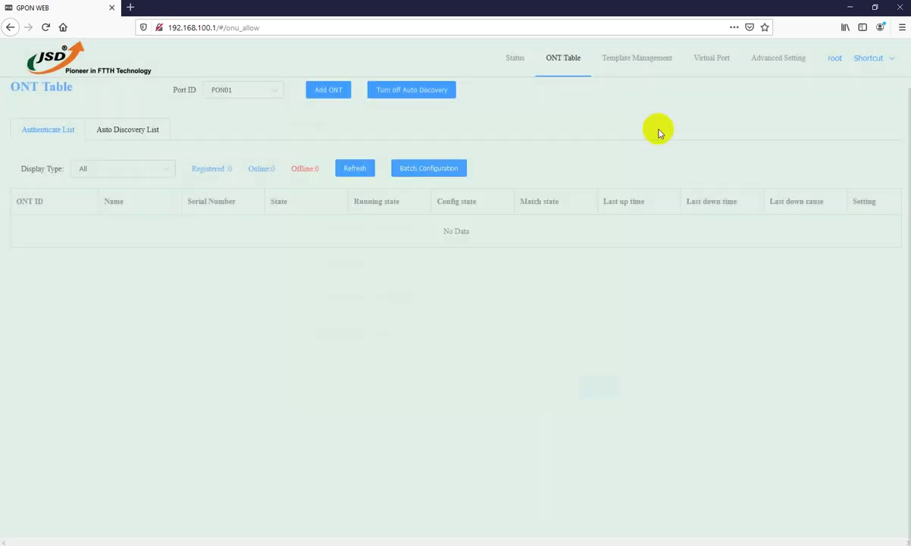
In the PON settings, change the authentication type of port PON01 to Auto
{"action": "left_click", "coordinate": [768, 66]}
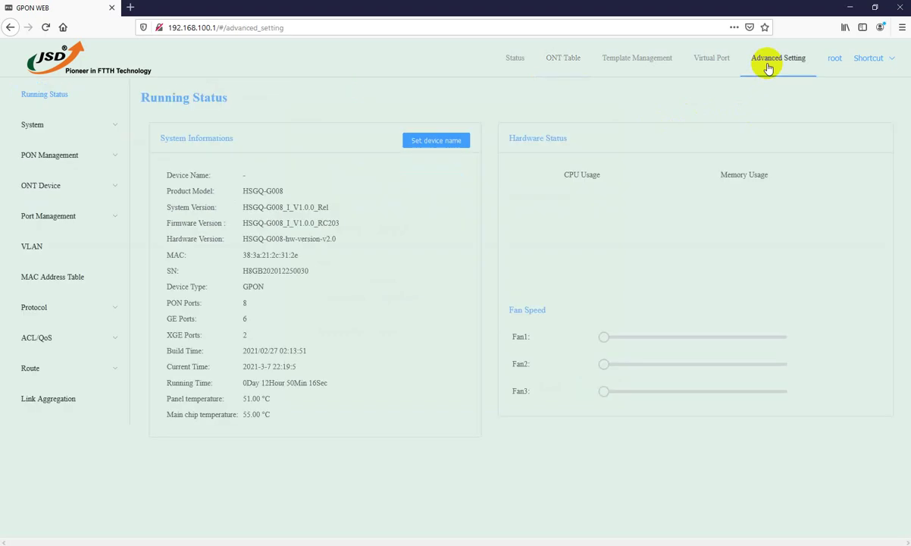
{"action": "left_click", "coordinate": [37, 162]}
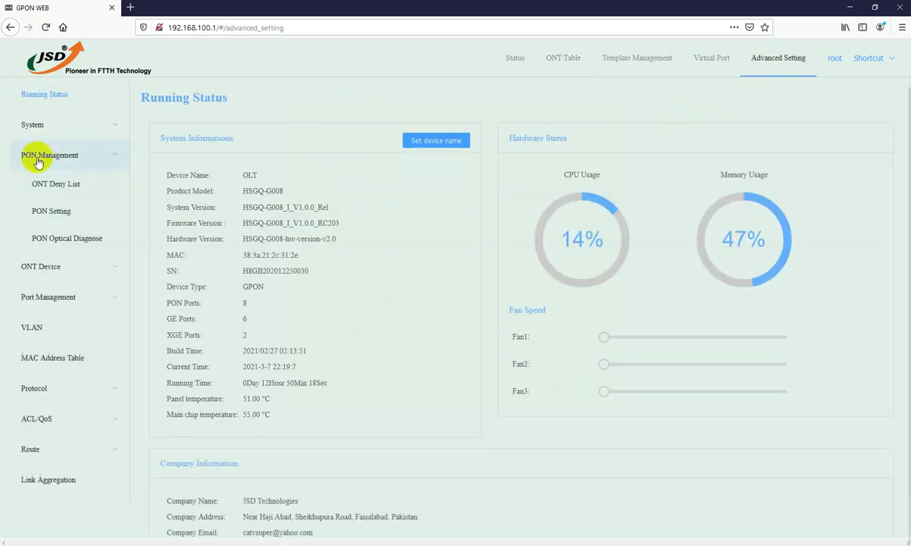
{"action": "left_click", "coordinate": [49, 216]}
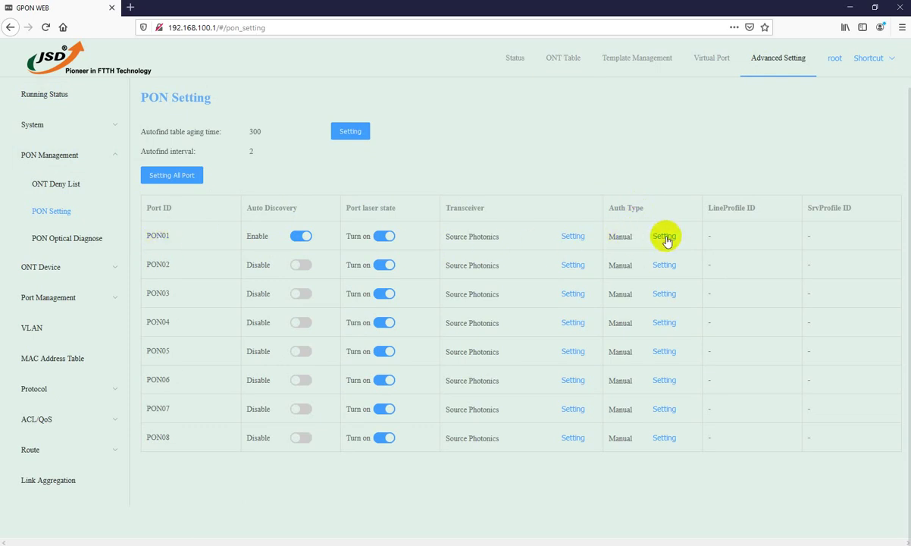
{"action": "double_click", "coordinate": [616, 236]}
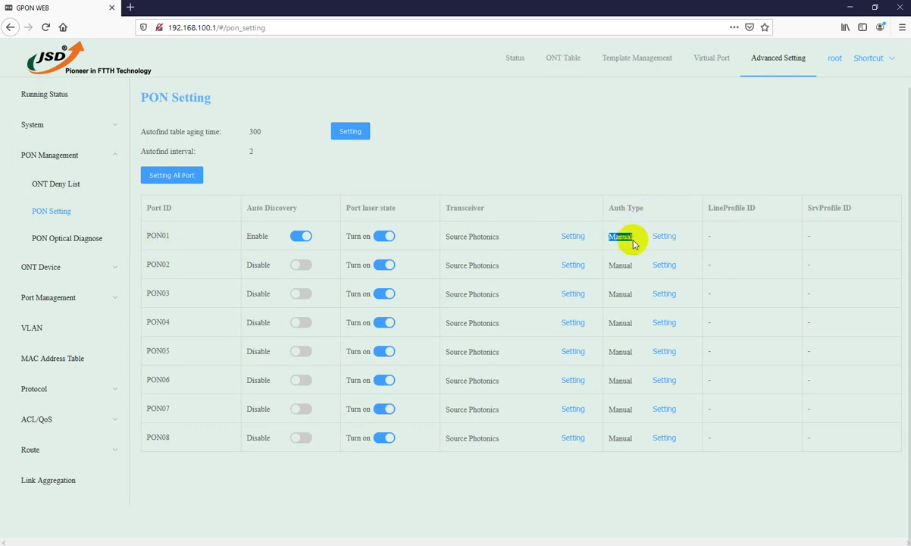
{"action": "left_click", "coordinate": [641, 238]}
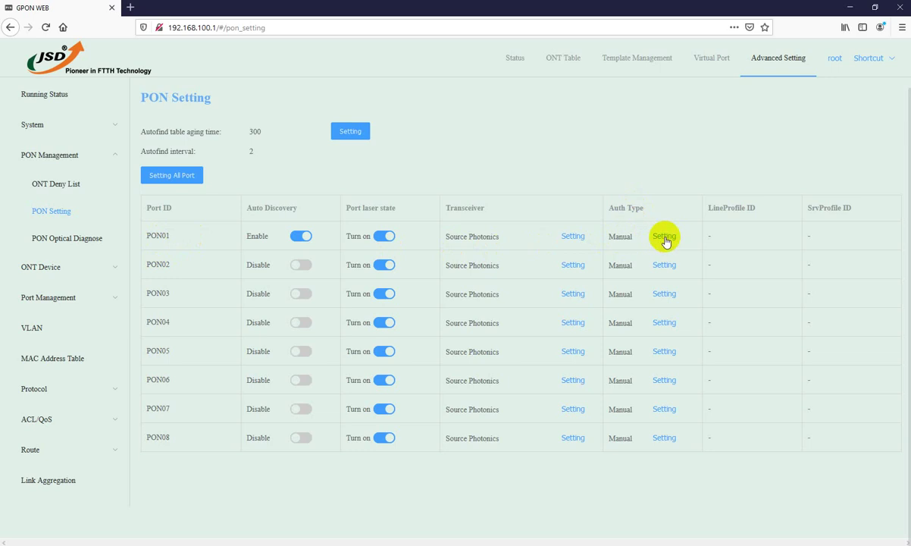
{"action": "left_click", "coordinate": [664, 237]}
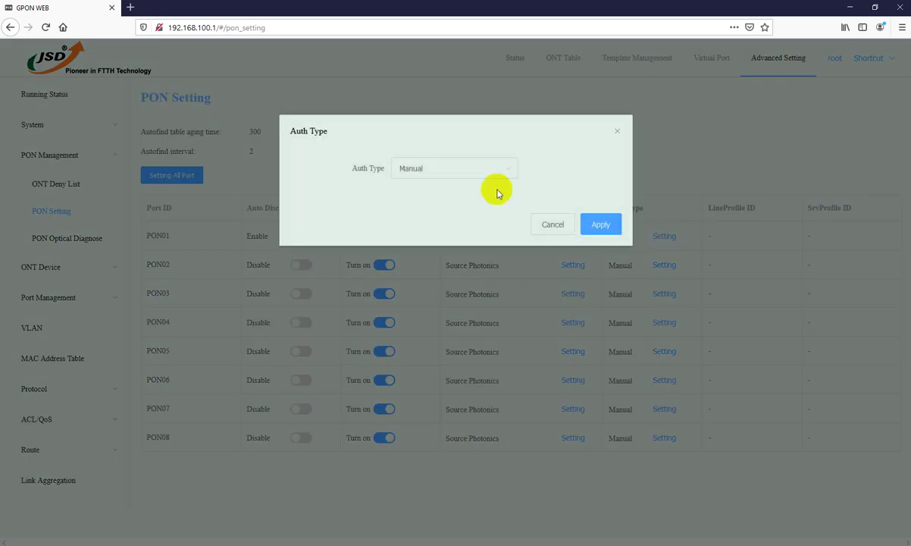
{"action": "left_click", "coordinate": [429, 169]}
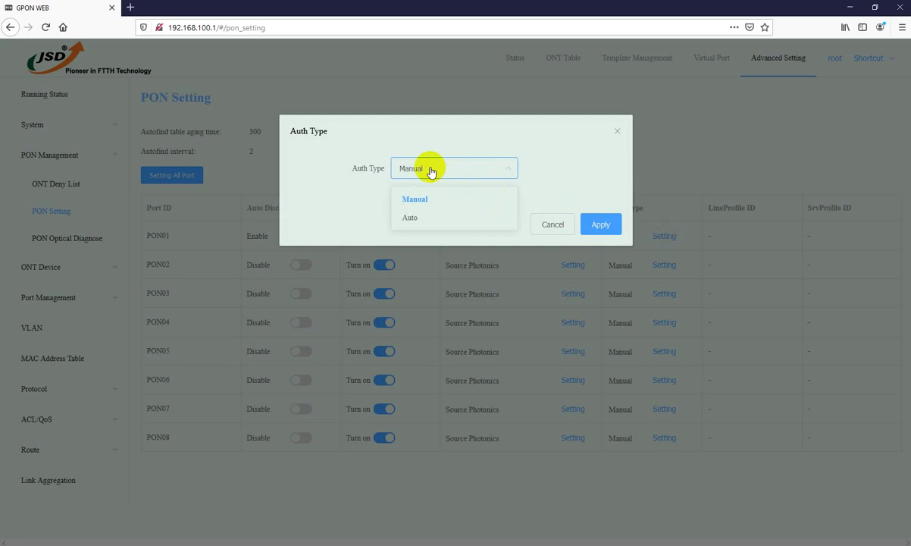
{"action": "left_click", "coordinate": [410, 219]}
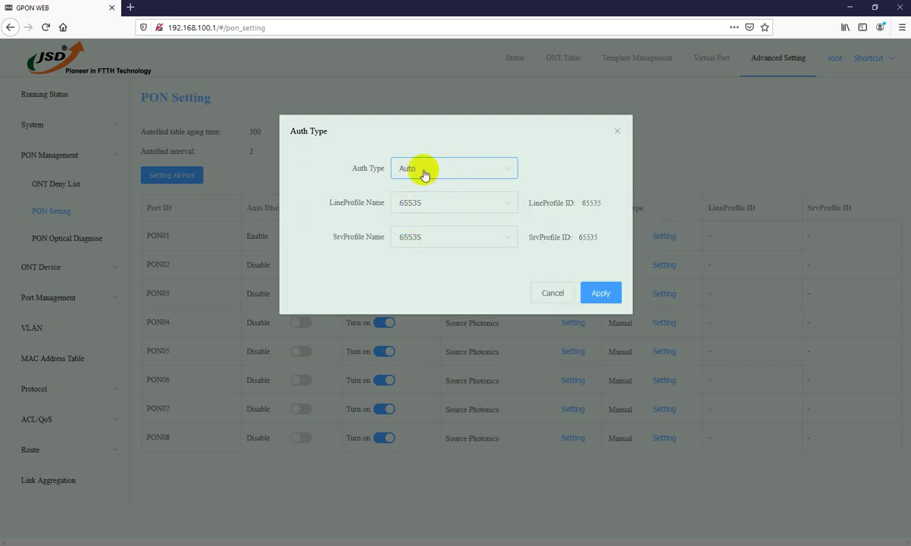
Assign line profile lineprofile_0 and the service profile with ID 1 to PON01's automatic authentication and apply the settings
{"action": "left_click", "coordinate": [418, 210]}
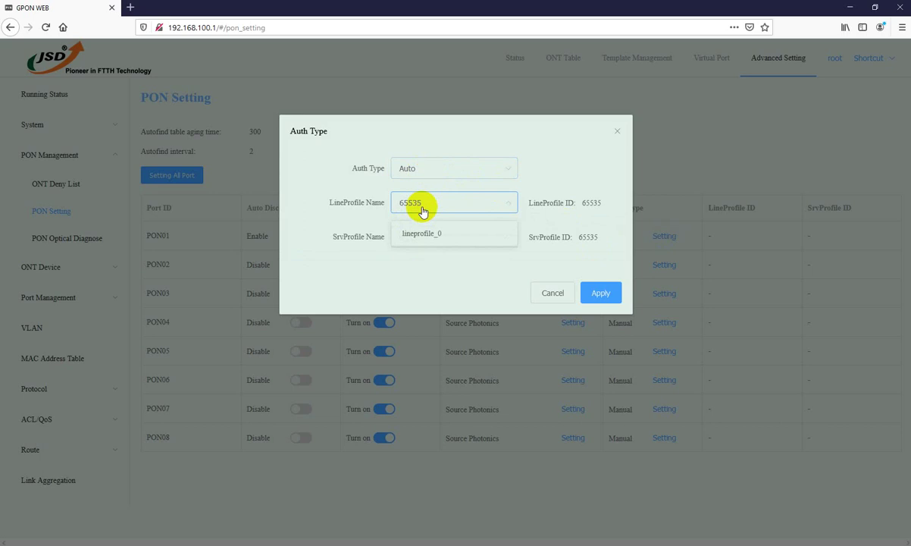
{"action": "left_click", "coordinate": [421, 234]}
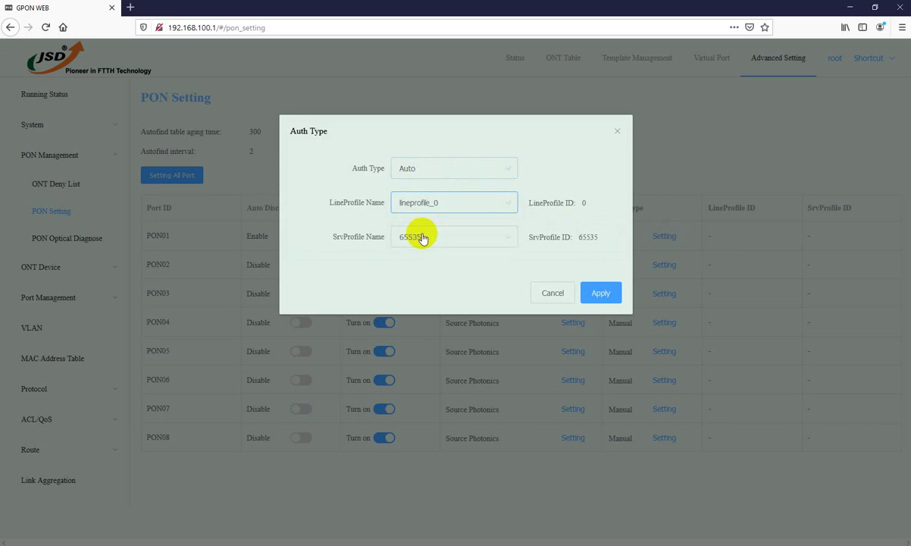
{"action": "left_click", "coordinate": [423, 237]}
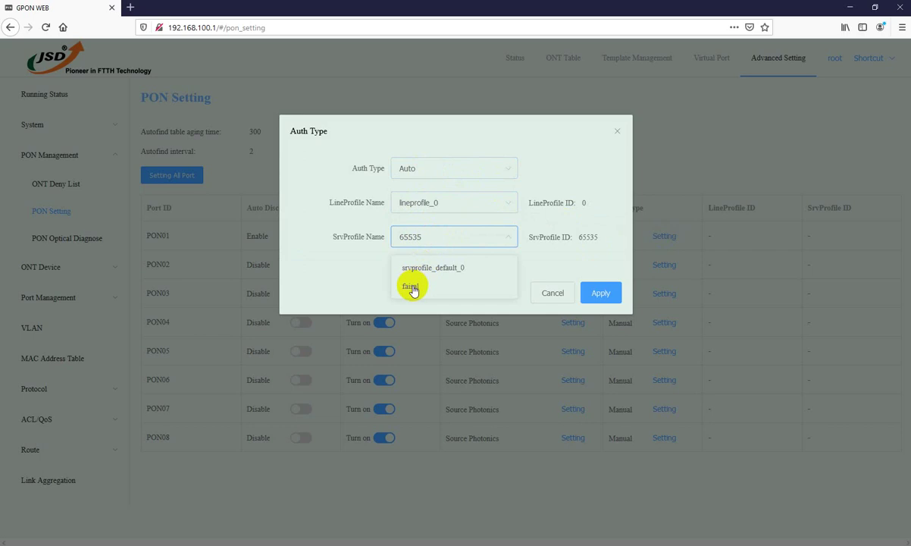
{"action": "left_click", "coordinate": [412, 288]}
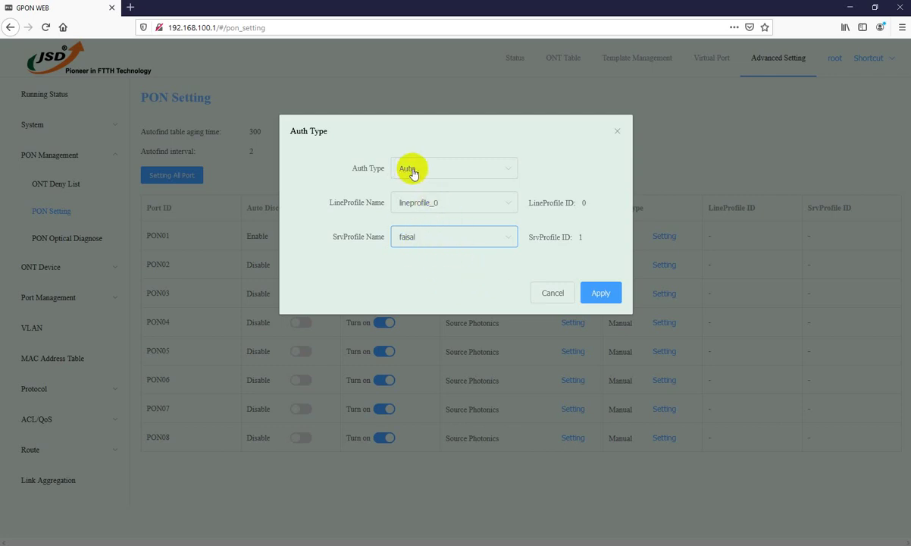
{"action": "left_click", "coordinate": [599, 293]}
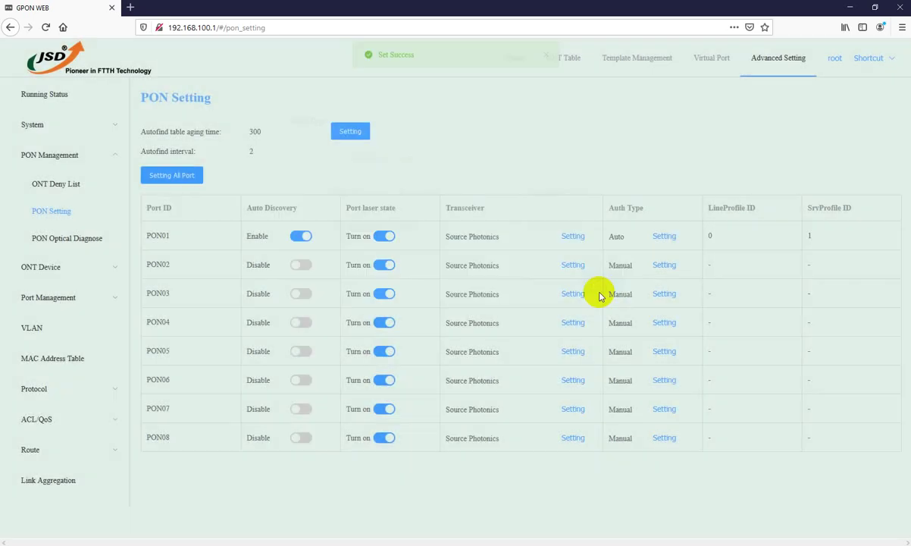
Check PON01's auto-discovered and authenticated ONT lists, reloading the page to update the ONTs' running states
{"action": "left_click", "coordinate": [573, 60]}
{"action": "left_click", "coordinate": [127, 129]}
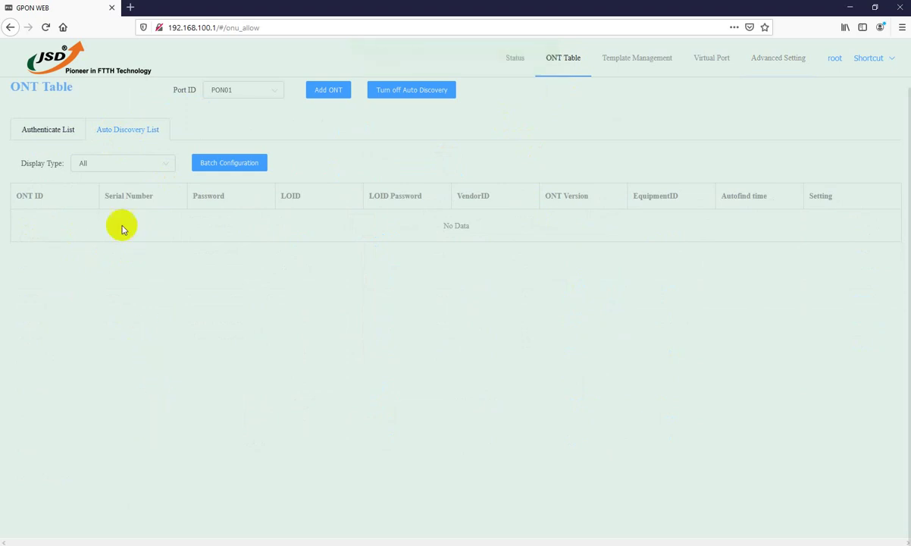
{"action": "left_click", "coordinate": [47, 129]}
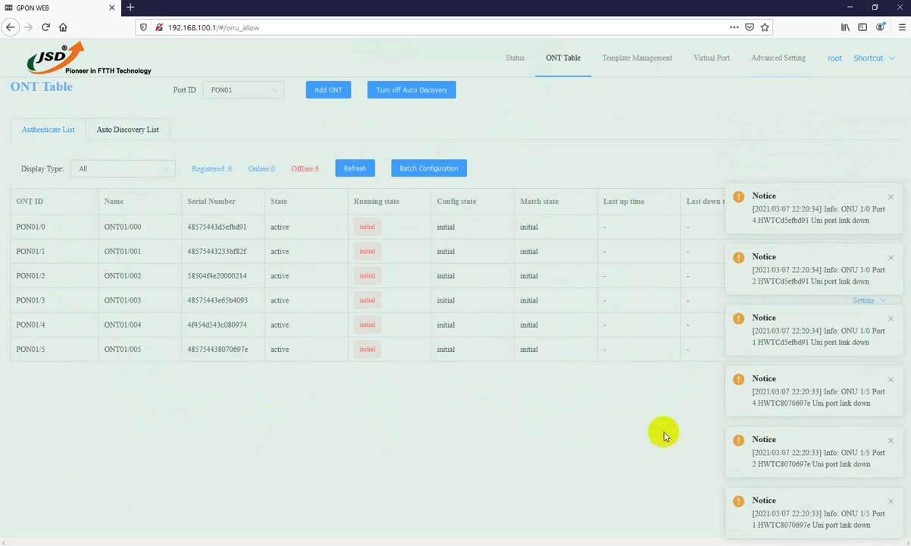
{"action": "left_click", "coordinate": [46, 27]}
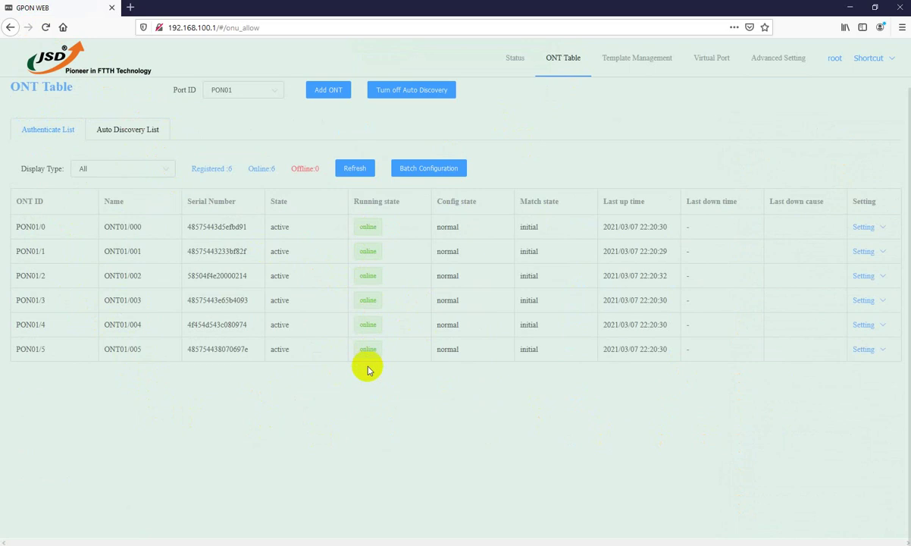
{"action": "left_click", "coordinate": [345, 413]}
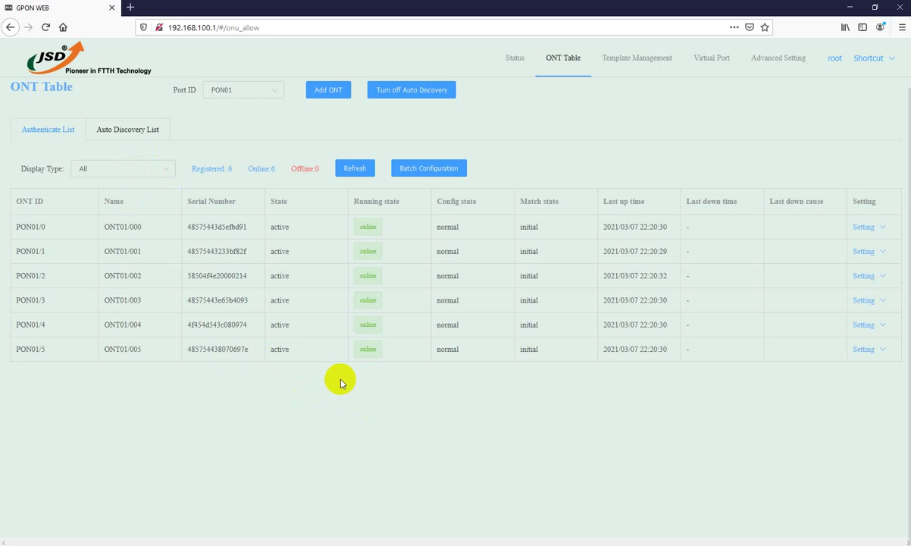
Examine the state and running state of the authenticated ONTs on PON01
{"action": "left_click", "coordinate": [379, 378]}
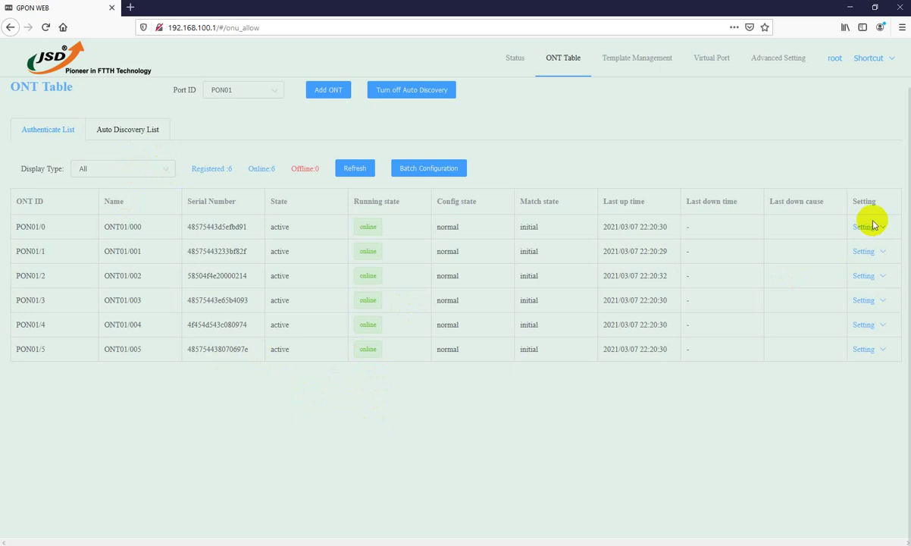
{"action": "mouse_move", "coordinate": [867, 226]}
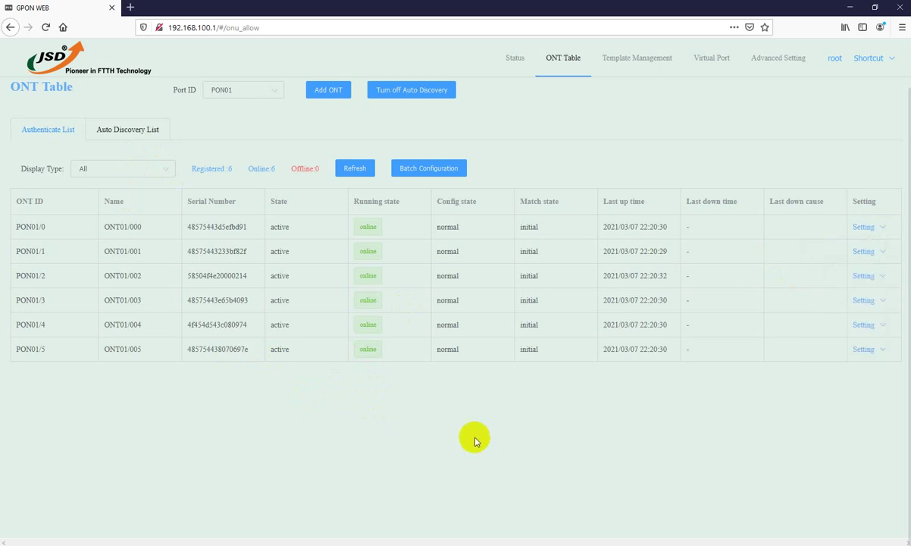
{"action": "left_click", "coordinate": [280, 227]}
{"action": "left_click_drag", "start_coordinate": [280, 226], "coordinate": [287, 226]}
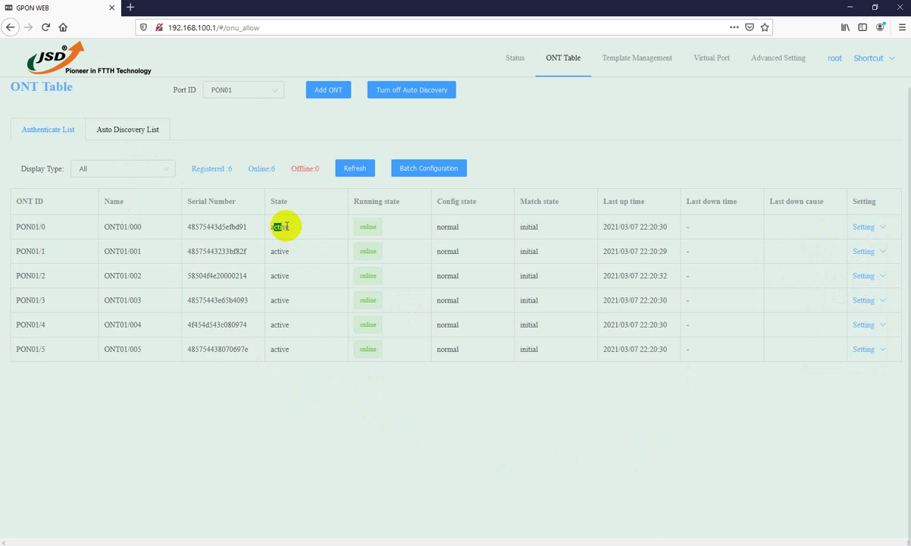
{"action": "left_click", "coordinate": [278, 226]}
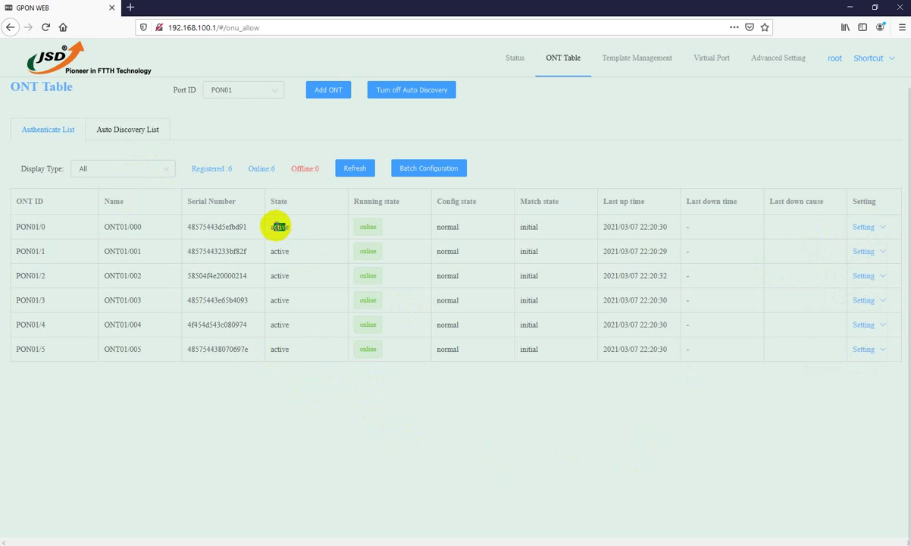
{"action": "left_click", "coordinate": [242, 378]}
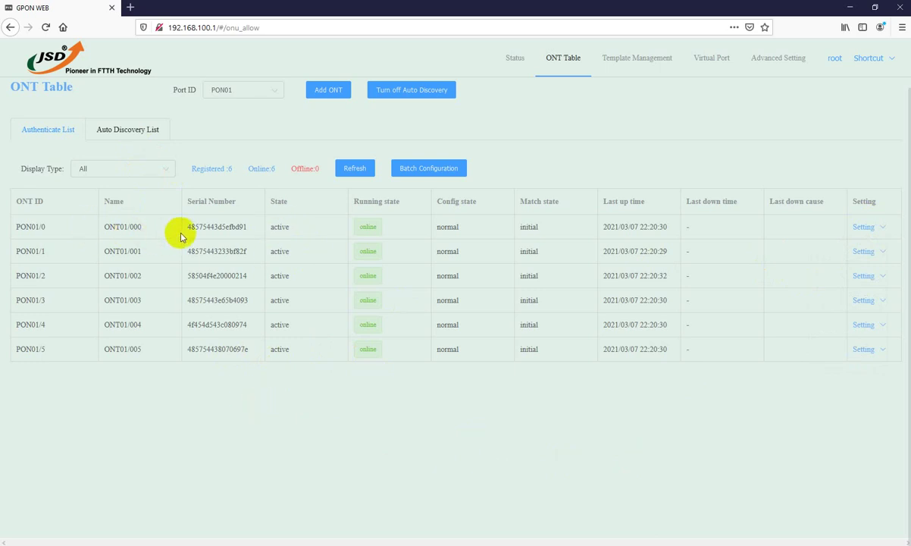
View the name and description settings of ONT PON01/0 and close them without applying changes
{"action": "left_click_drag", "start_coordinate": [108, 226], "coordinate": [125, 227]}
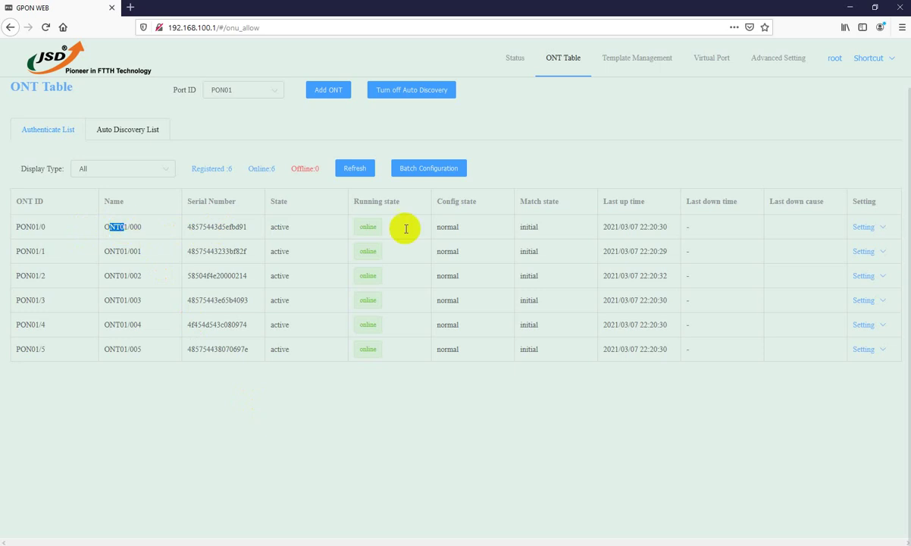
{"action": "left_click", "coordinate": [866, 227]}
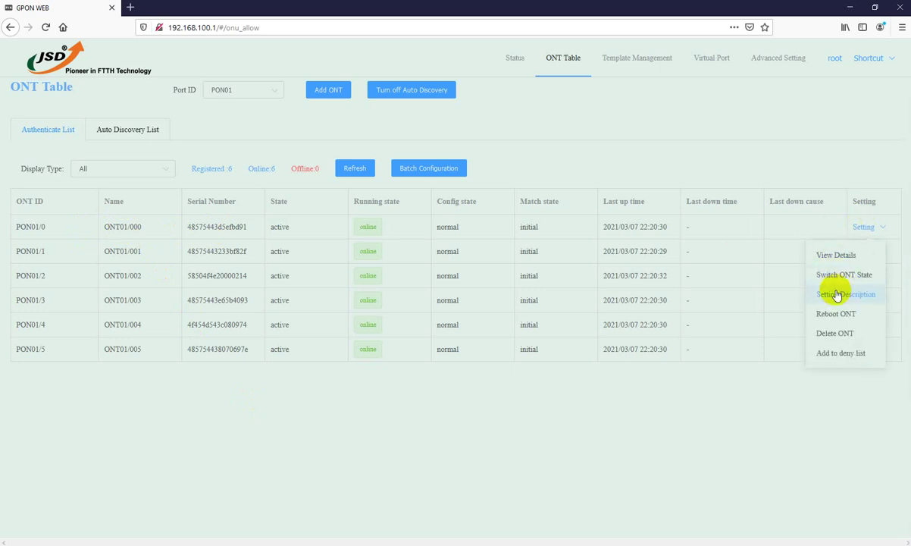
{"action": "left_click", "coordinate": [837, 295]}
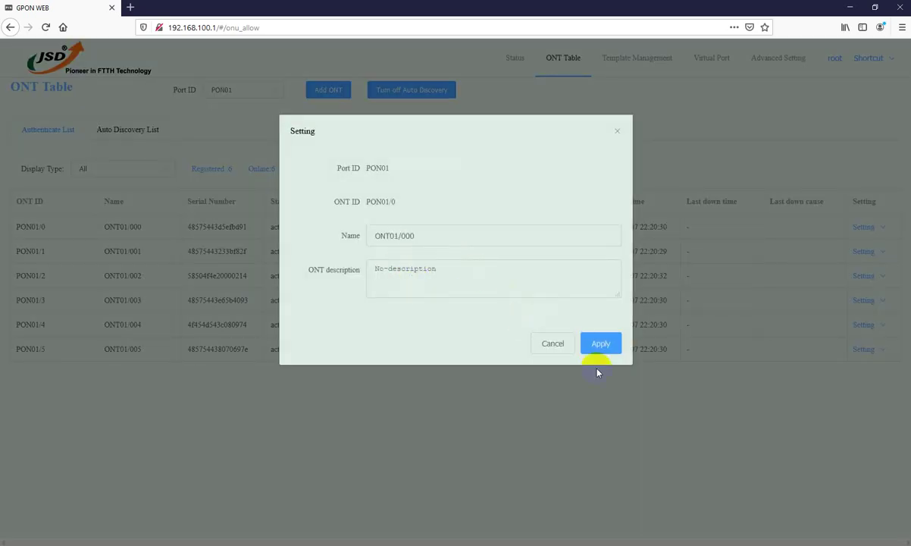
{"action": "left_click", "coordinate": [552, 343]}
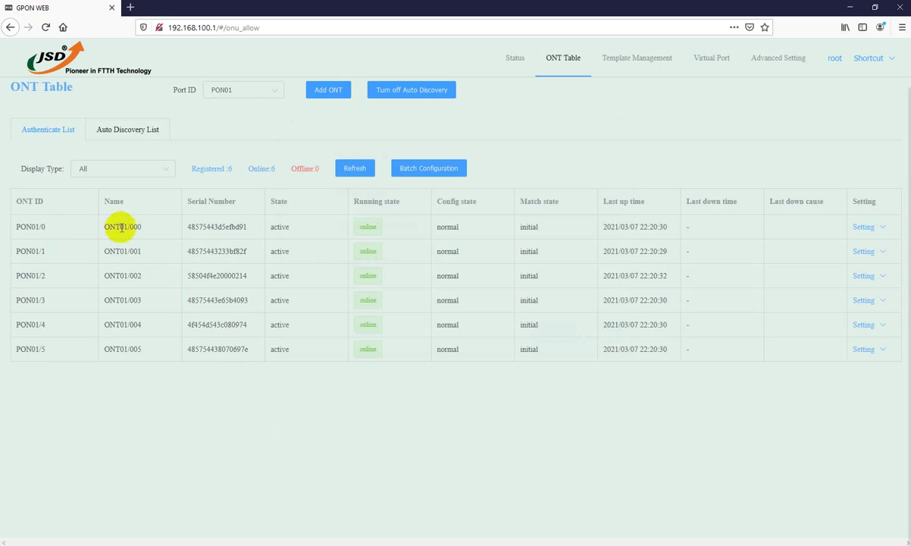
Examine the names of ONTs PON01/0 through PON01/5 in the authenticated list
{"action": "mouse_move", "coordinate": [119, 225]}
{"action": "left_mouse_down"}
{"action": "mouse_move", "coordinate": [144, 229]}
{"action": "mouse_move", "coordinate": [130, 226]}
{"action": "left_mouse_up"}
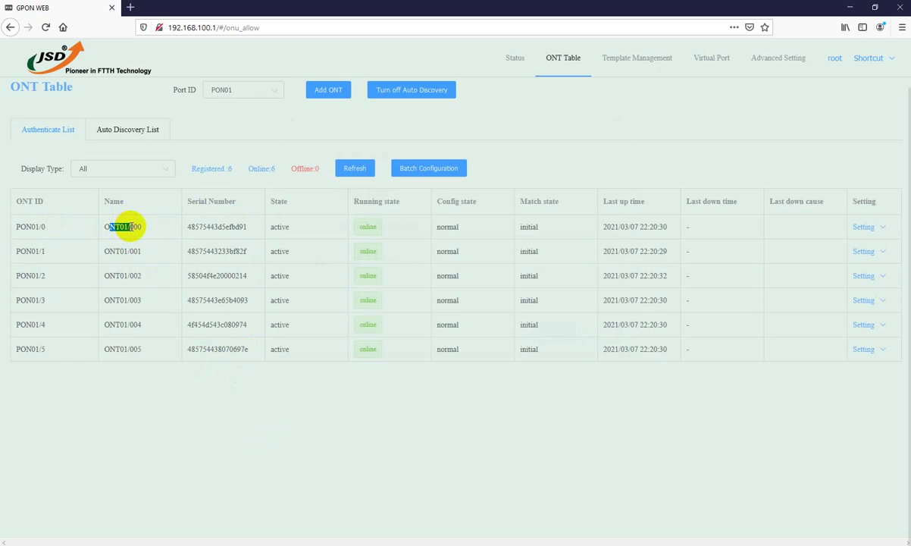
{"action": "left_click", "coordinate": [135, 226]}
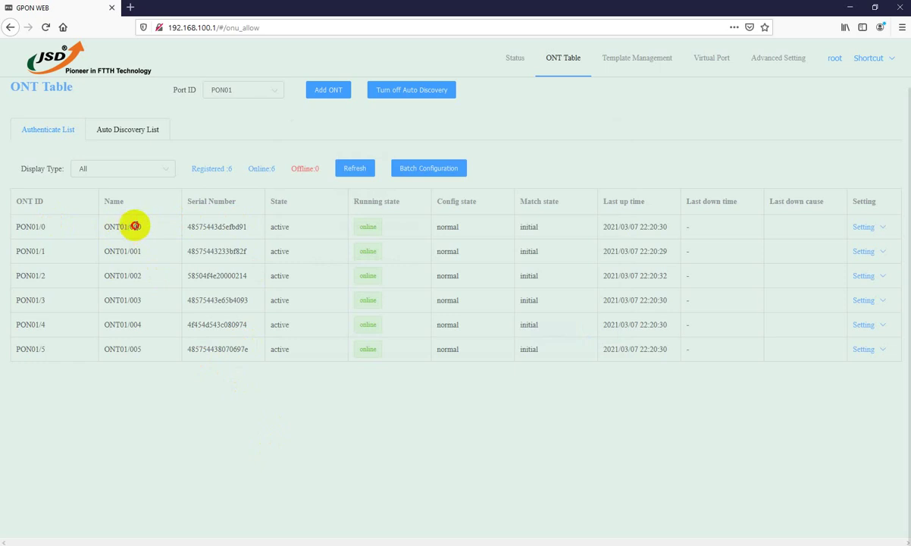
{"action": "mouse_move", "coordinate": [133, 227]}
{"action": "left_mouse_down"}
{"action": "mouse_move", "coordinate": [118, 226]}
{"action": "mouse_move", "coordinate": [135, 226]}
{"action": "mouse_move", "coordinate": [125, 250]}
{"action": "mouse_move", "coordinate": [138, 251]}
{"action": "mouse_move", "coordinate": [119, 276]}
{"action": "mouse_move", "coordinate": [137, 275]}
{"action": "mouse_move", "coordinate": [126, 300]}
{"action": "mouse_move", "coordinate": [139, 300]}
{"action": "mouse_move", "coordinate": [137, 350]}
{"action": "left_mouse_up"}
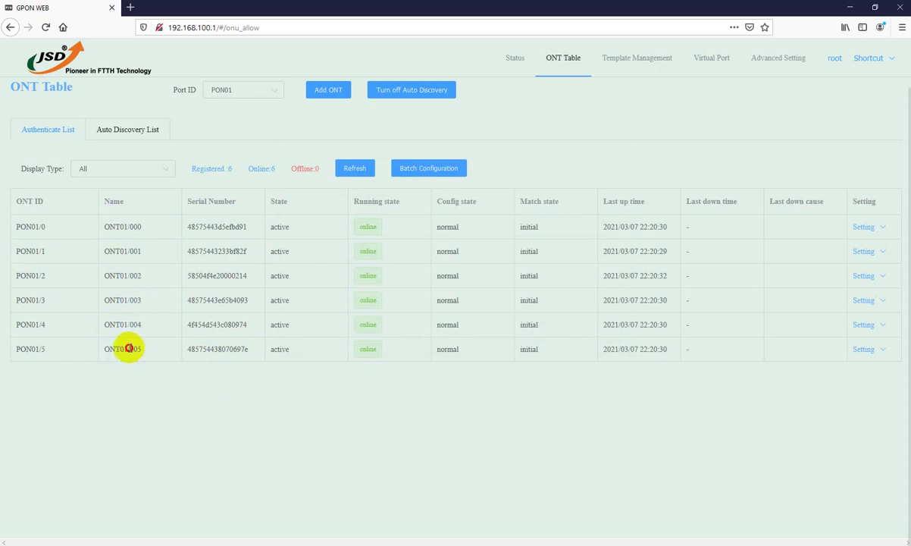
{"action": "left_click", "coordinate": [108, 343]}
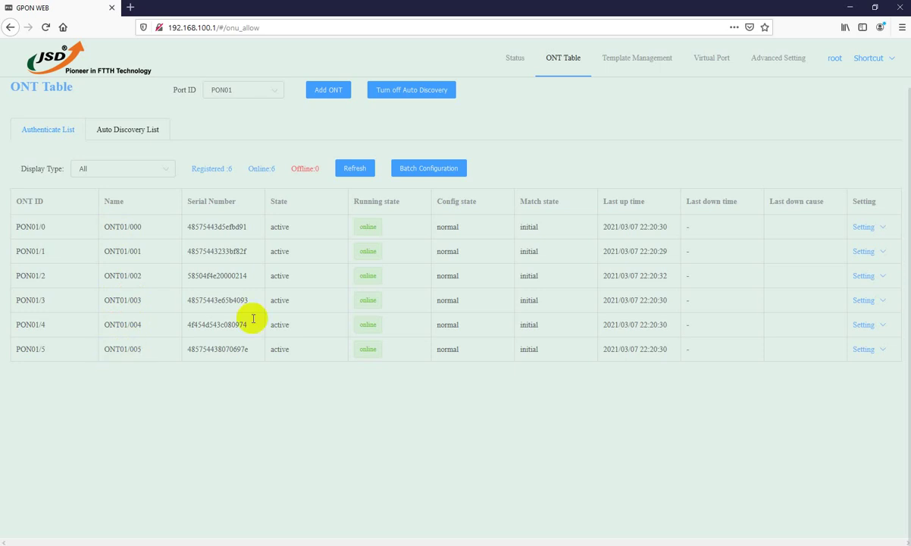
{"action": "double_click", "coordinate": [121, 226]}
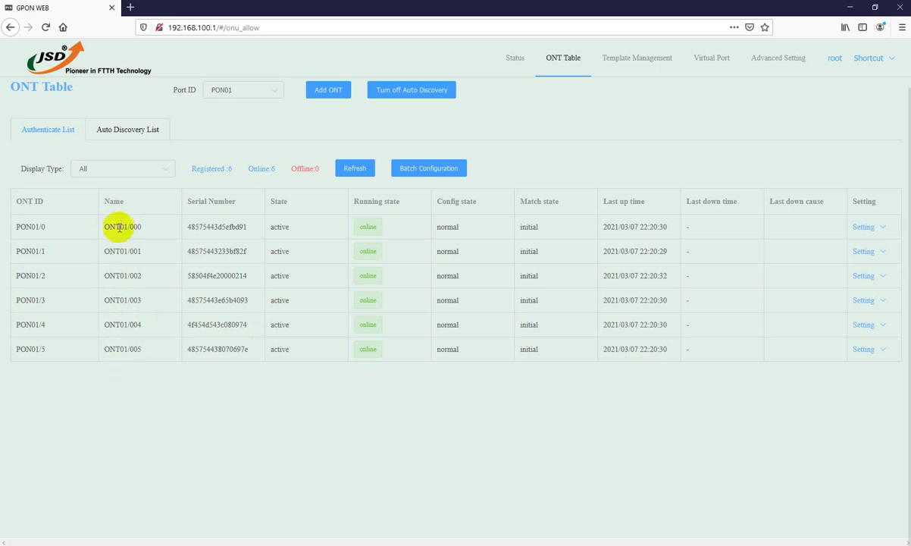
{"action": "left_click", "coordinate": [124, 385]}
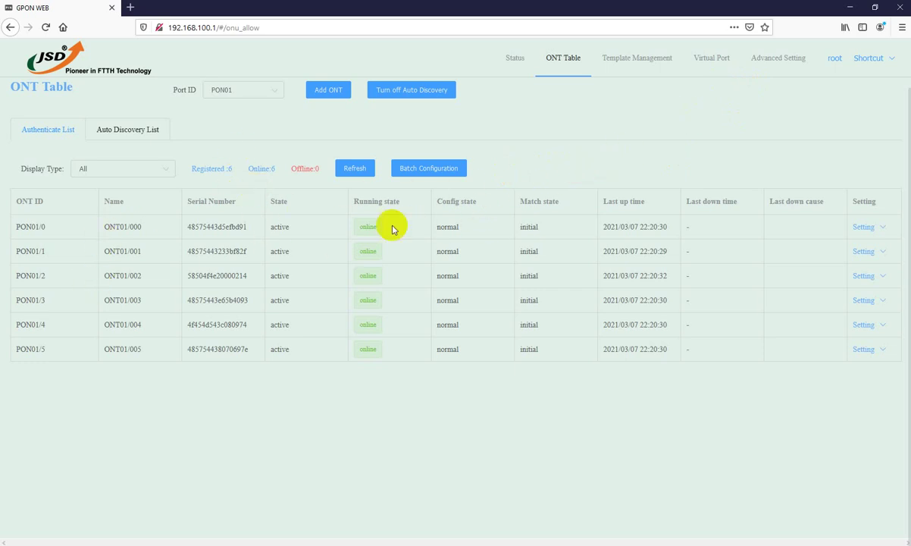
Look through the virtual port auto configuration template and the line and service profile lists
{"action": "left_click", "coordinate": [706, 64]}
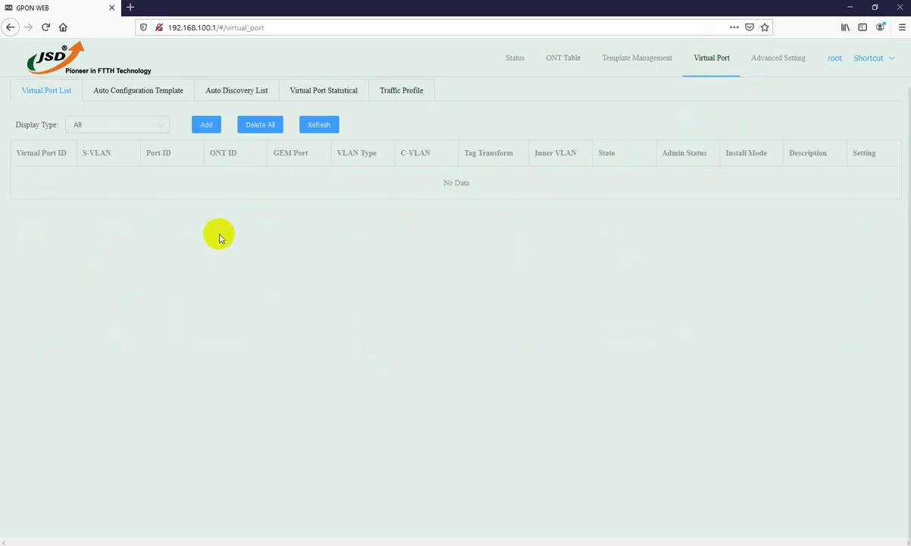
{"action": "left_click", "coordinate": [113, 92]}
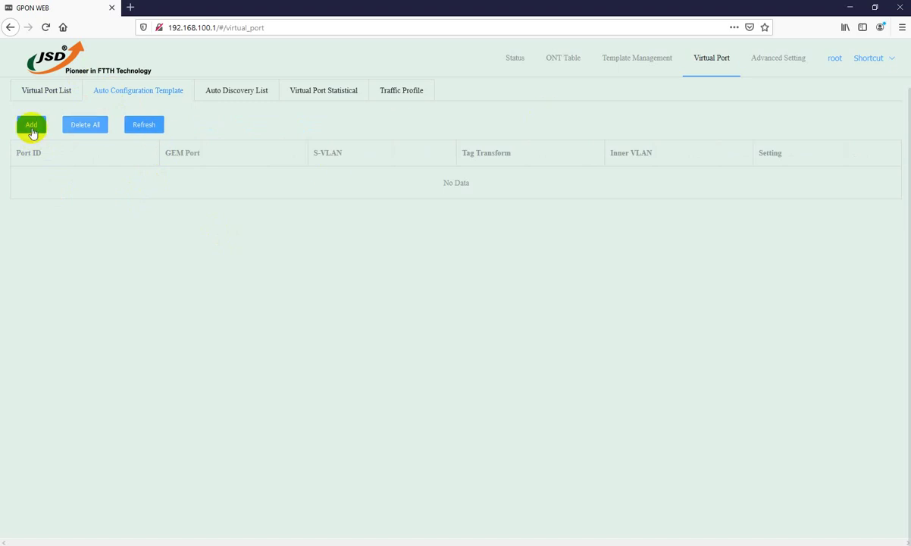
{"action": "left_click", "coordinate": [623, 66]}
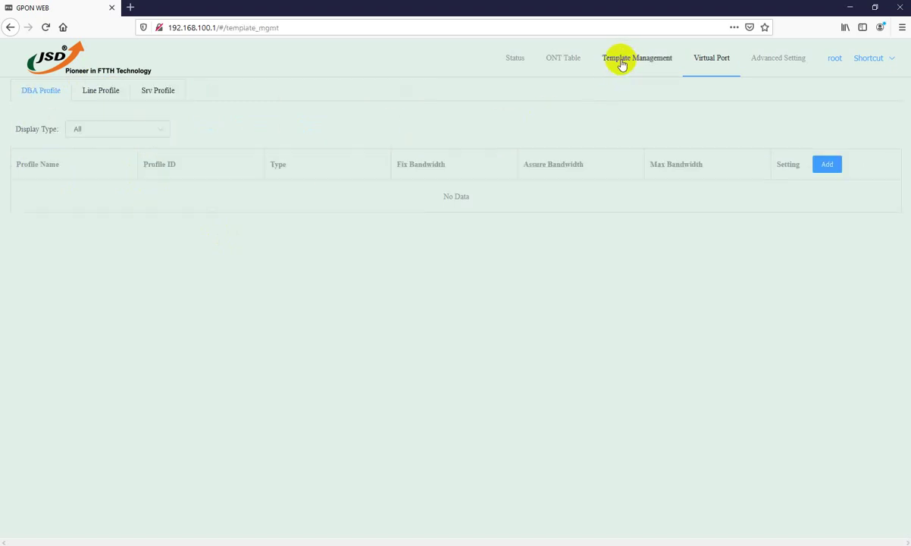
{"action": "left_click", "coordinate": [104, 99]}
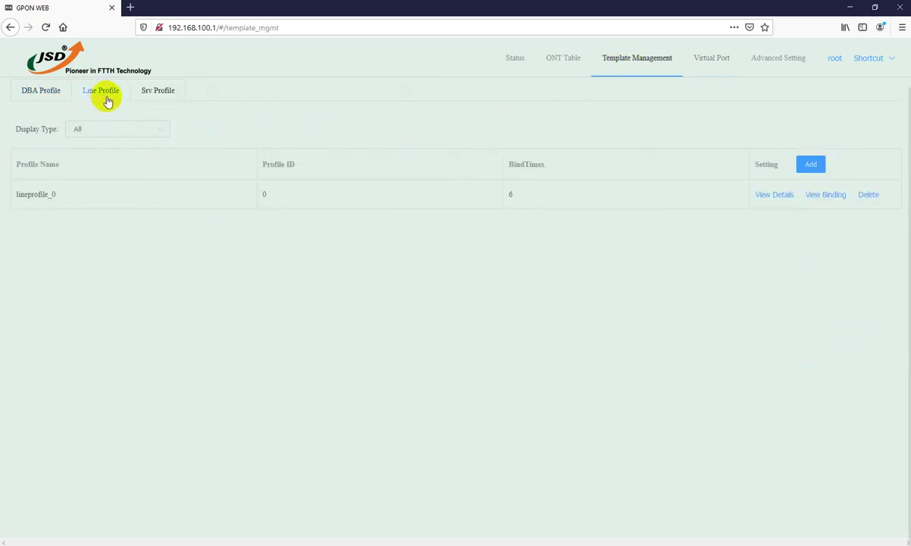
{"action": "left_click", "coordinate": [156, 95]}
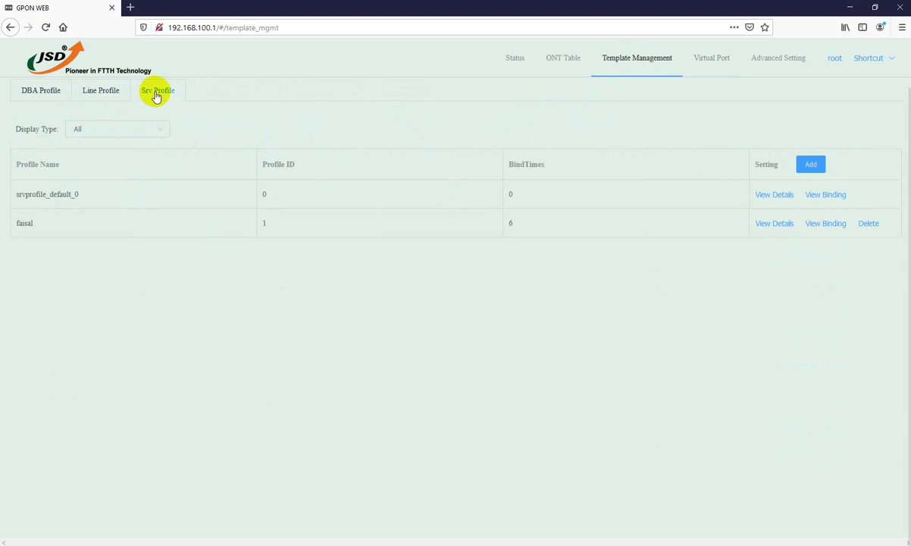
Check the bind times of line profile lineprofile_0 and compare it with the service profile with ID 1
{"action": "left_click", "coordinate": [91, 92]}
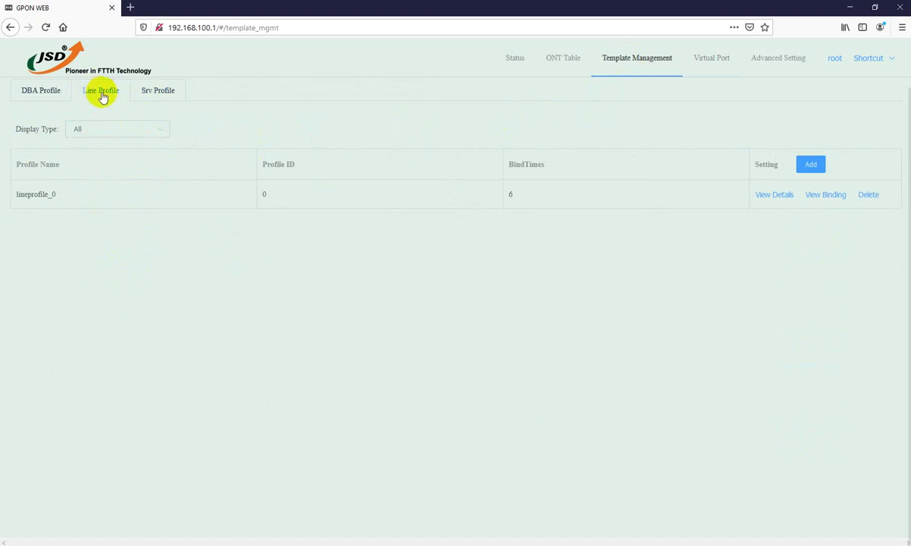
{"action": "left_click_drag", "start_coordinate": [500, 196], "coordinate": [524, 197]}
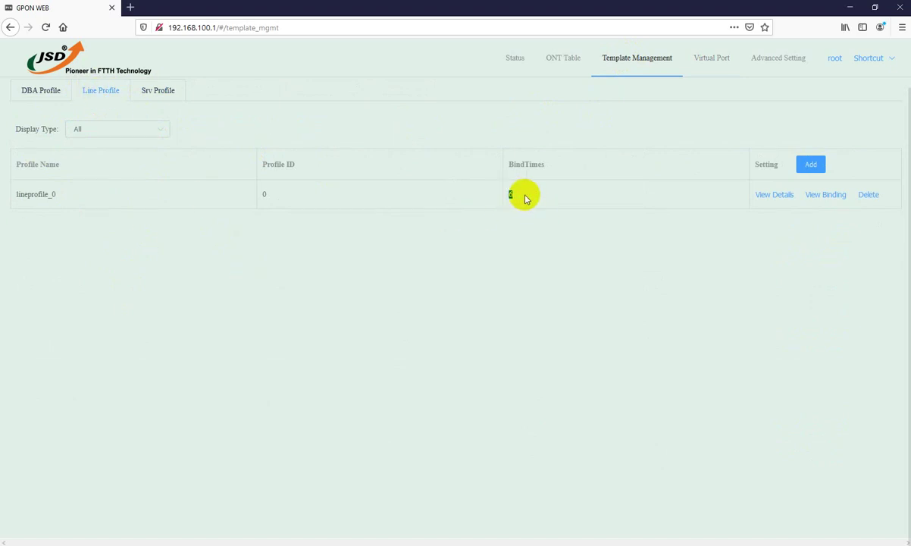
{"action": "double_click", "coordinate": [535, 191]}
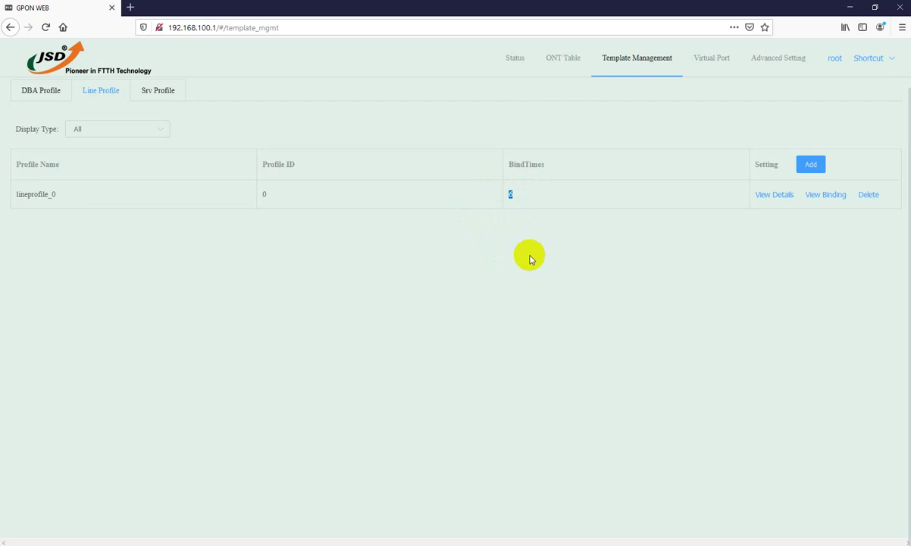
{"action": "left_click", "coordinate": [487, 200]}
{"action": "double_click", "coordinate": [495, 198]}
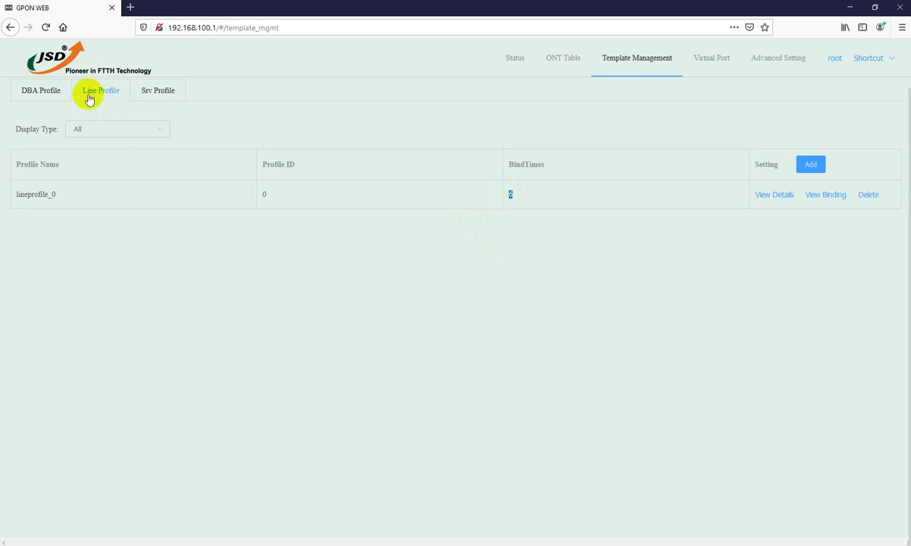
{"action": "left_click_drag", "start_coordinate": [28, 196], "coordinate": [57, 196]}
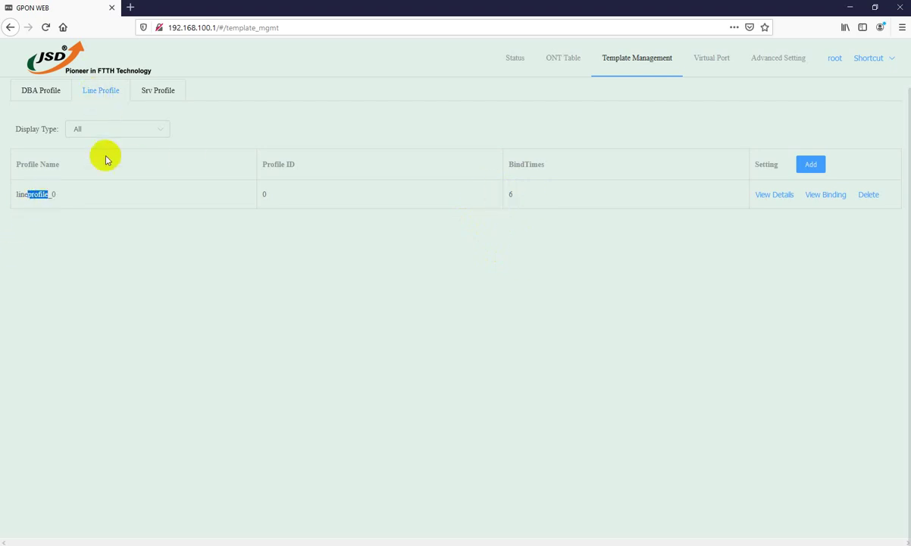
{"action": "left_click", "coordinate": [155, 90]}
{"action": "double_click", "coordinate": [25, 223]}
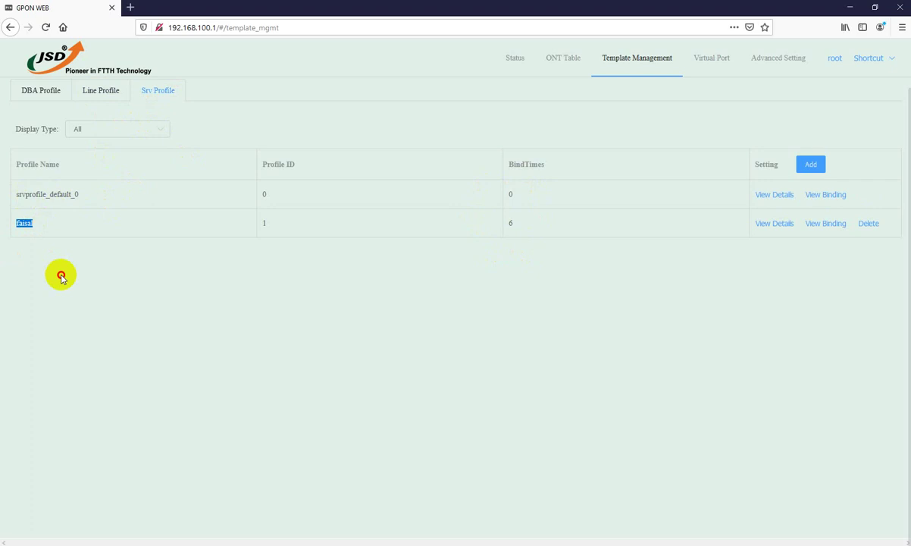
{"action": "left_click", "coordinate": [105, 92]}
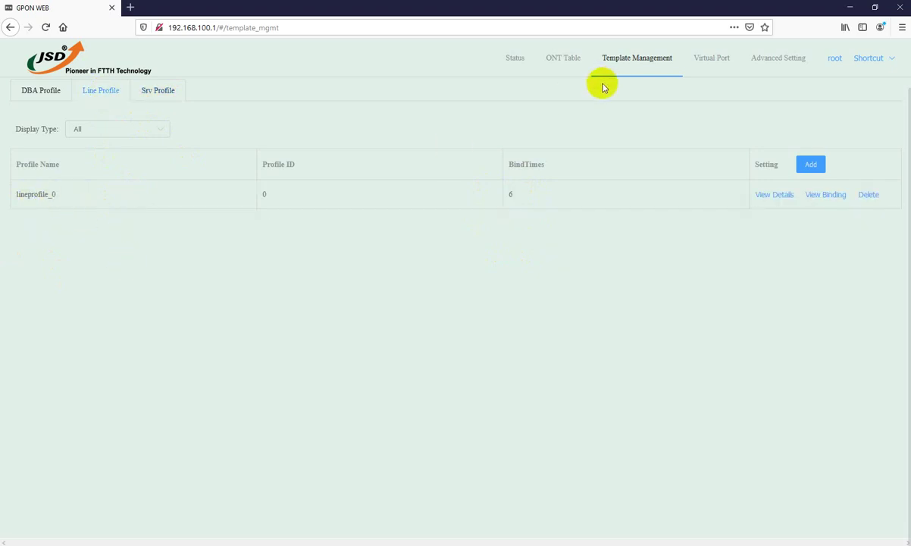
Set the authentication type of port PON01 to Manual in the PON settings, apply it and return to the ONT table
{"action": "left_click", "coordinate": [555, 59]}
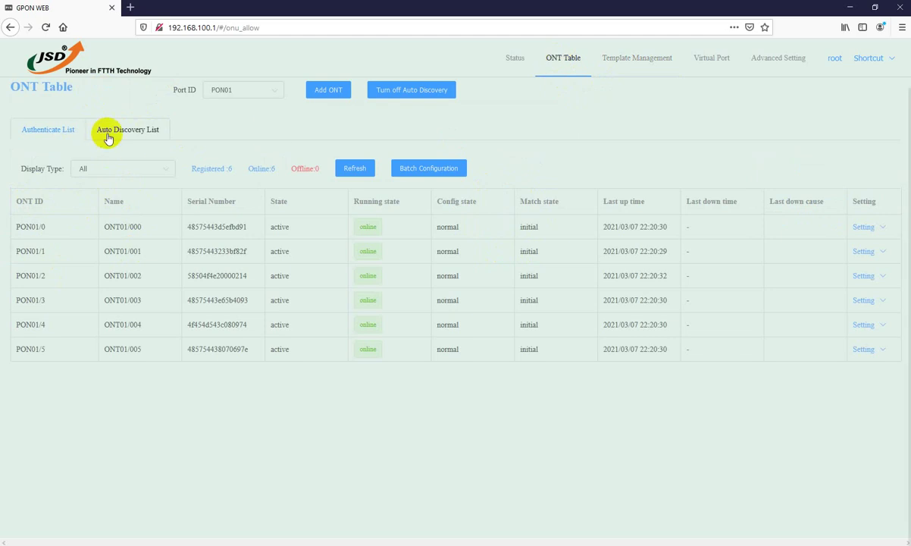
{"action": "left_click", "coordinate": [784, 59]}
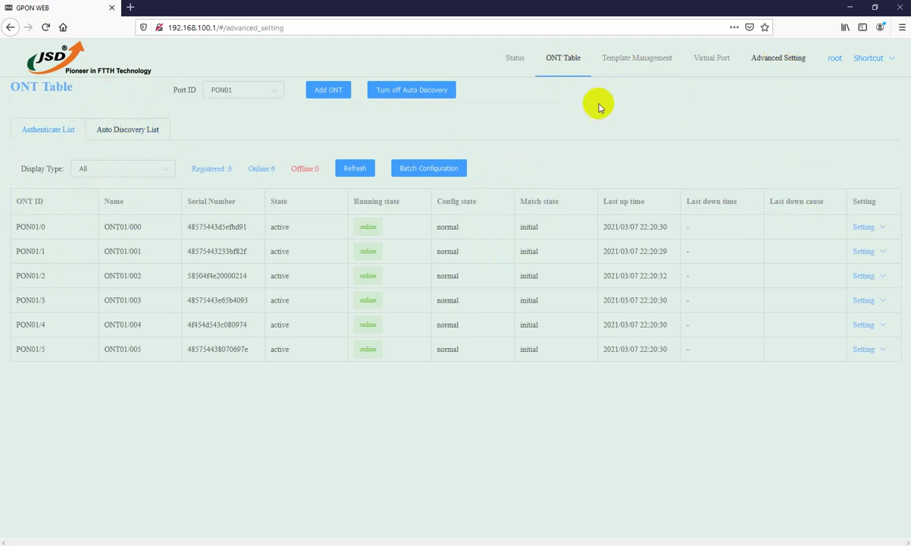
{"action": "left_click", "coordinate": [42, 157]}
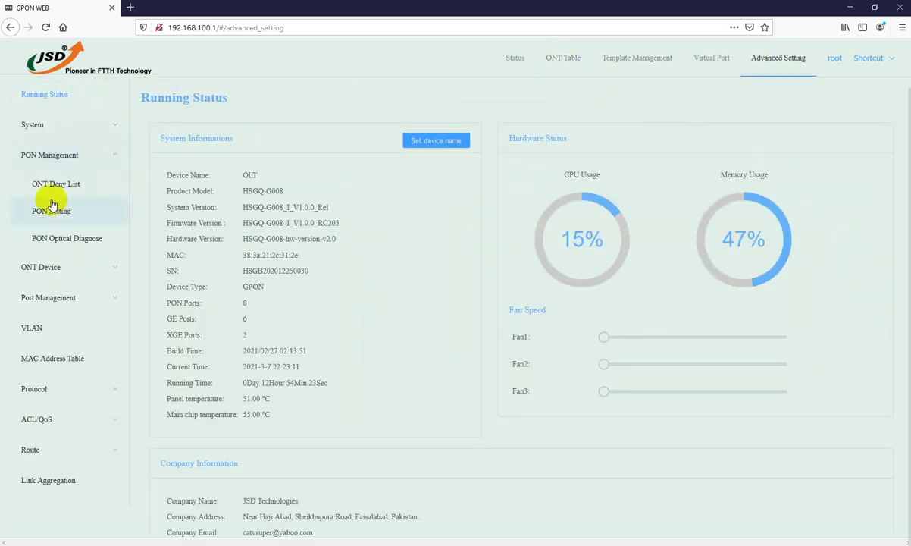
{"action": "left_click", "coordinate": [53, 210]}
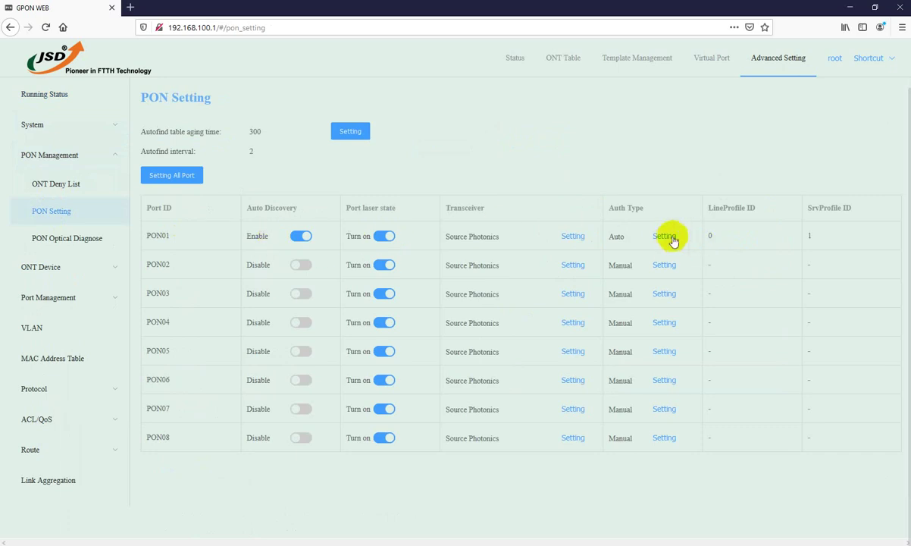
{"action": "left_click", "coordinate": [665, 240]}
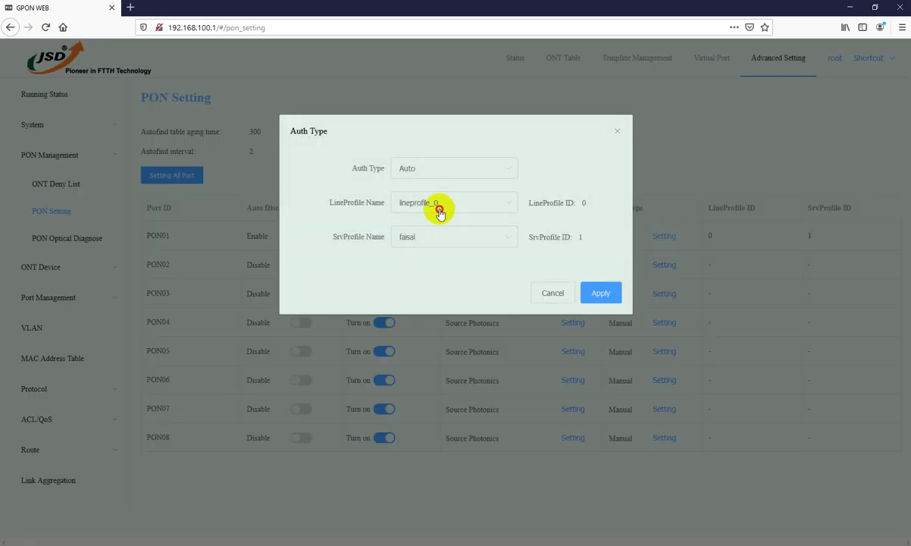
{"action": "left_click", "coordinate": [439, 203]}
{"action": "left_click", "coordinate": [433, 176]}
{"action": "left_click", "coordinate": [432, 175]}
{"action": "left_click", "coordinate": [432, 176]}
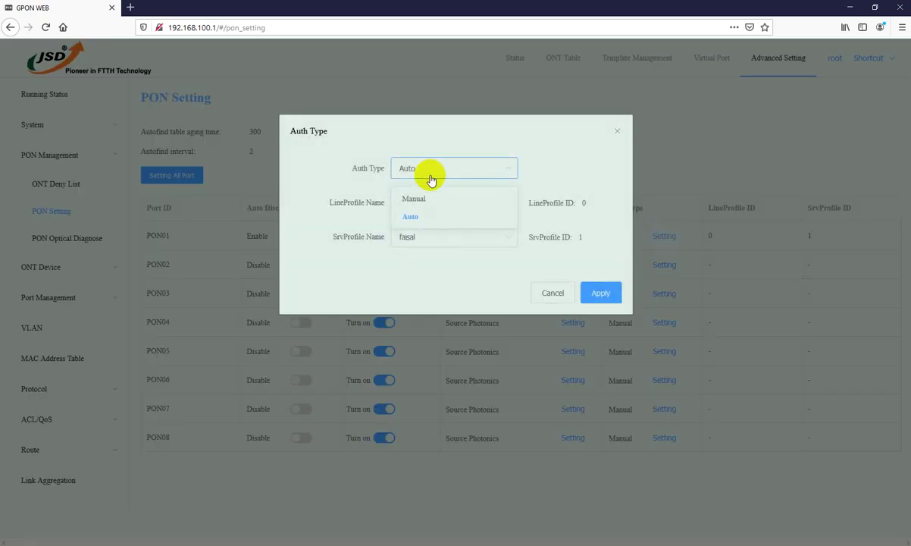
{"action": "left_click", "coordinate": [415, 200]}
{"action": "left_click", "coordinate": [598, 219]}
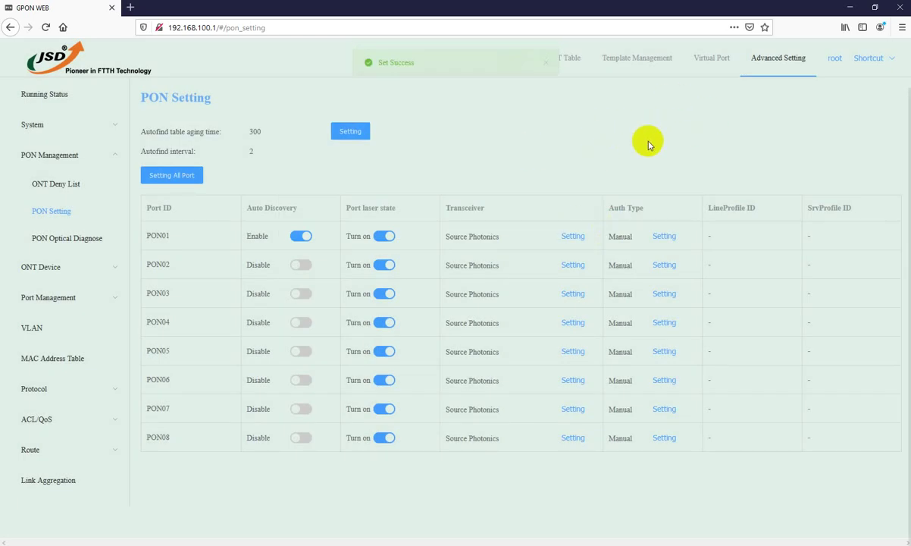
{"action": "left_click", "coordinate": [565, 59]}
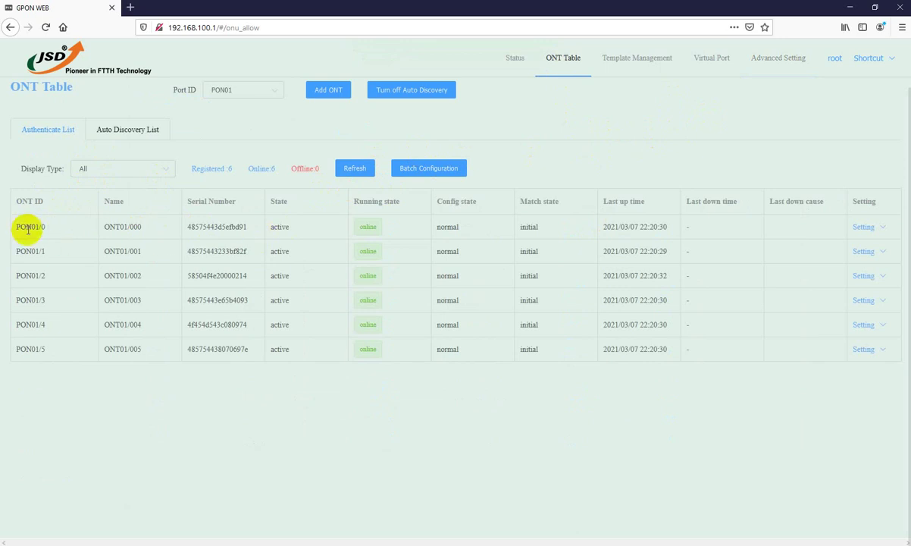
Review the ONT IDs in PON01's authenticated list and check the bind times of line profile lineprofile_0
{"action": "left_click_drag", "start_coordinate": [28, 228], "coordinate": [38, 312]}
{"action": "left_click", "coordinate": [66, 375]}
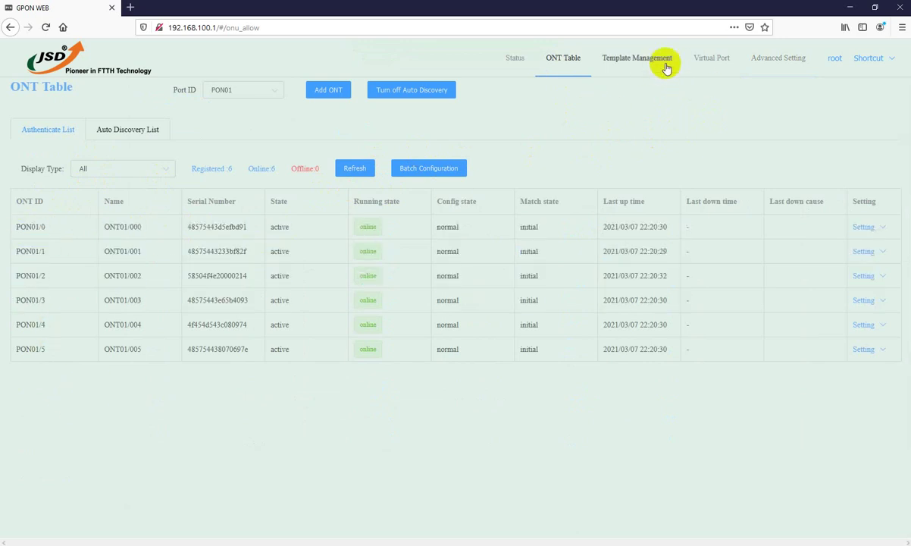
{"action": "left_click", "coordinate": [631, 65]}
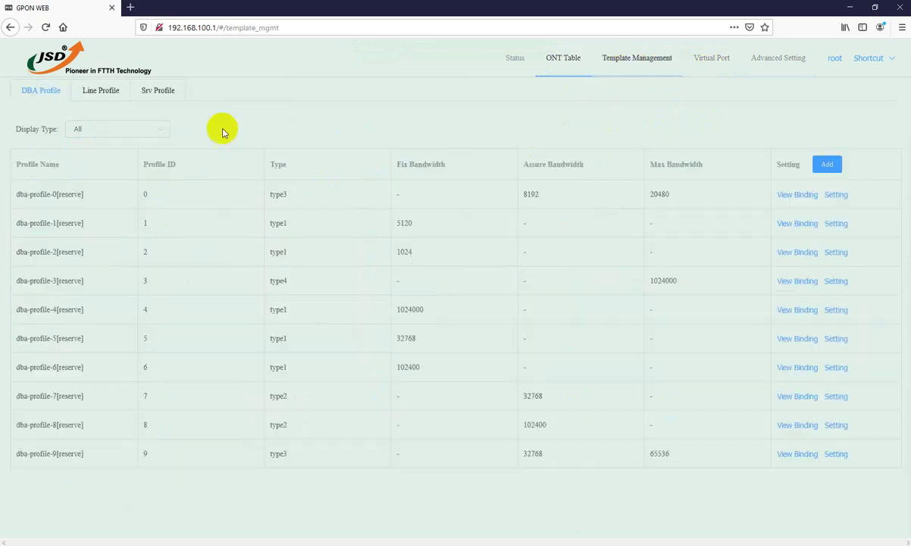
{"action": "left_click", "coordinate": [89, 95]}
{"action": "left_click_drag", "start_coordinate": [498, 197], "coordinate": [521, 198]}
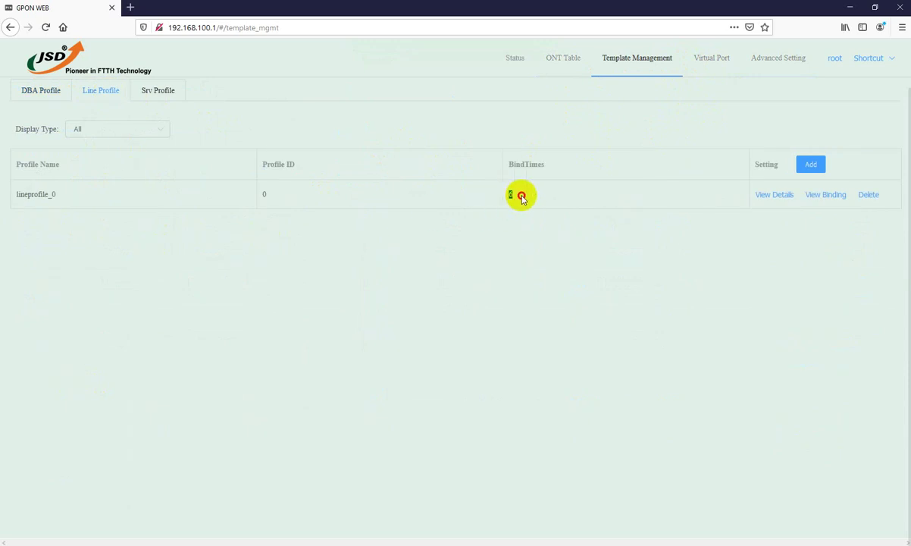
{"action": "left_click", "coordinate": [521, 198]}
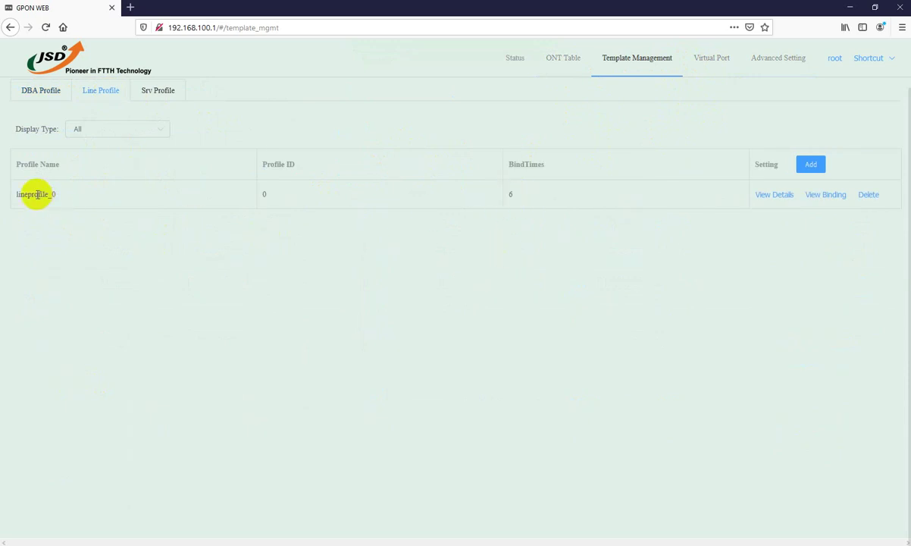
{"action": "left_click_drag", "start_coordinate": [35, 193], "coordinate": [408, 226]}
{"action": "left_click", "coordinate": [512, 195]}
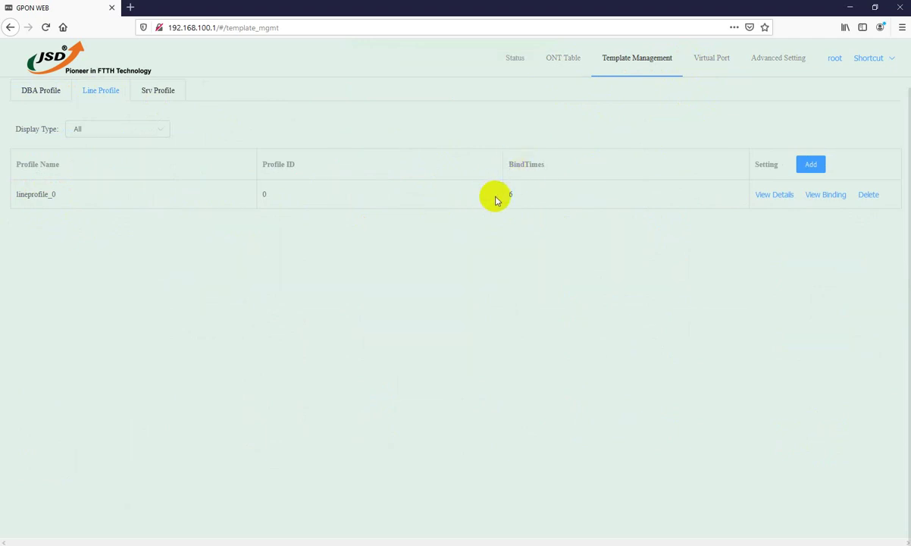
{"action": "left_click_drag", "start_coordinate": [497, 200], "coordinate": [534, 197]}
Compare the bind times of the service profile with ID 1 against those of line profile lineprofile_0
{"action": "left_click", "coordinate": [155, 90]}
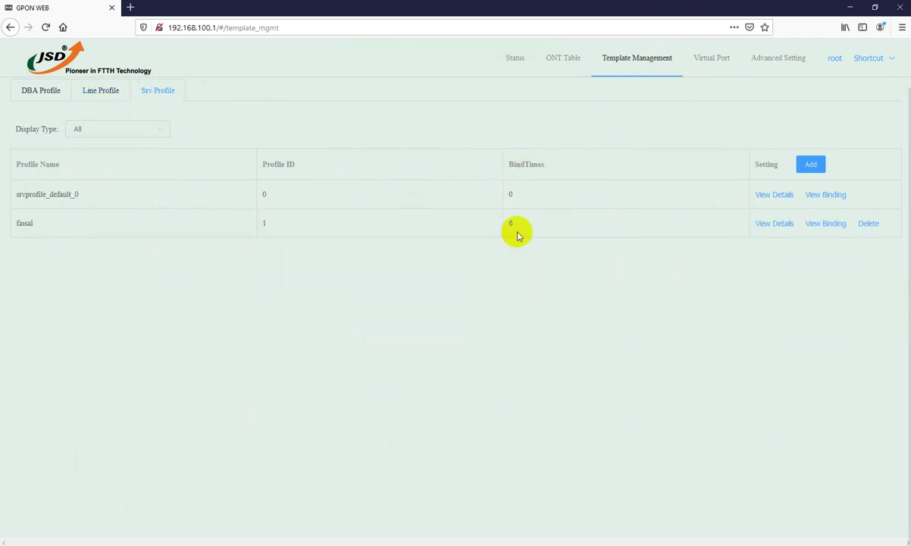
{"action": "left_click_drag", "start_coordinate": [494, 224], "coordinate": [523, 226]}
{"action": "left_click", "coordinate": [102, 90]}
{"action": "left_click_drag", "start_coordinate": [525, 202], "coordinate": [488, 193]}
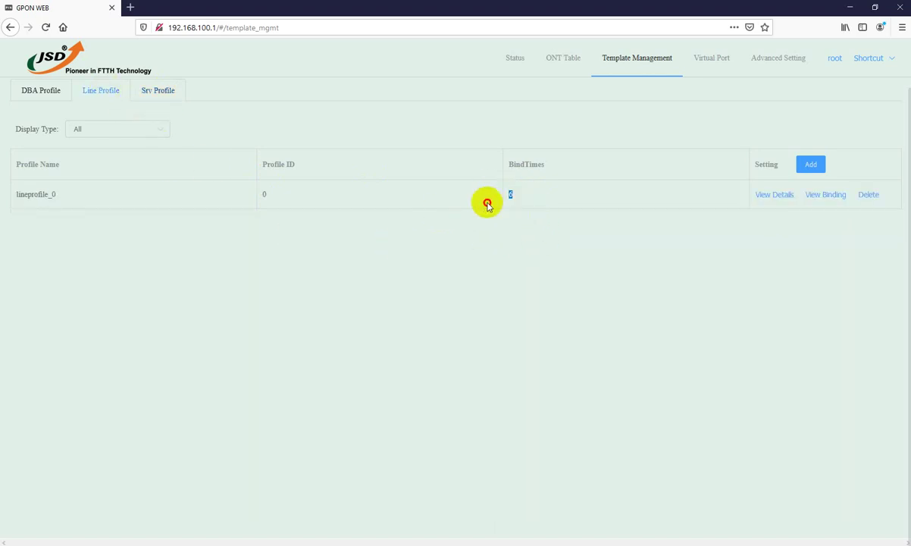
{"action": "left_click", "coordinate": [445, 253]}
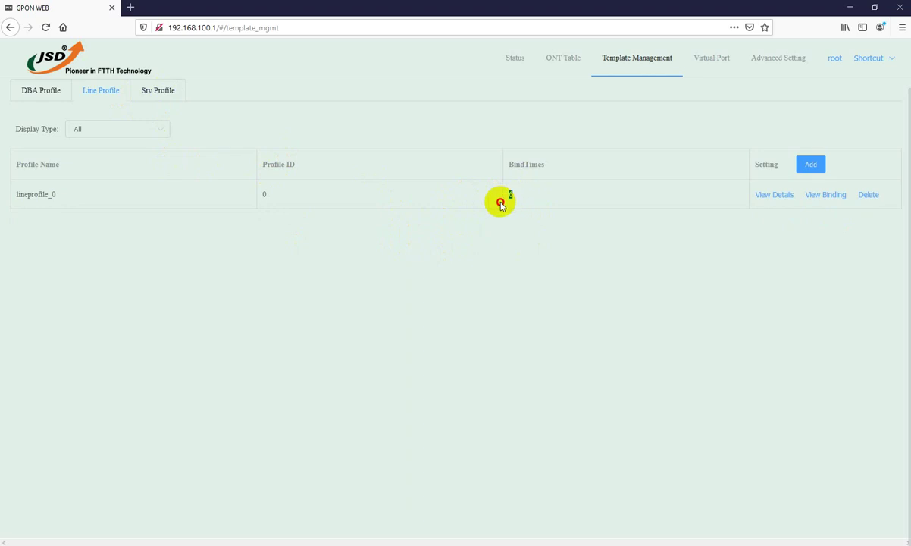
Review the running states in the ONT table and check port PON01's authentication type in the PON settings
{"action": "left_click", "coordinate": [563, 68]}
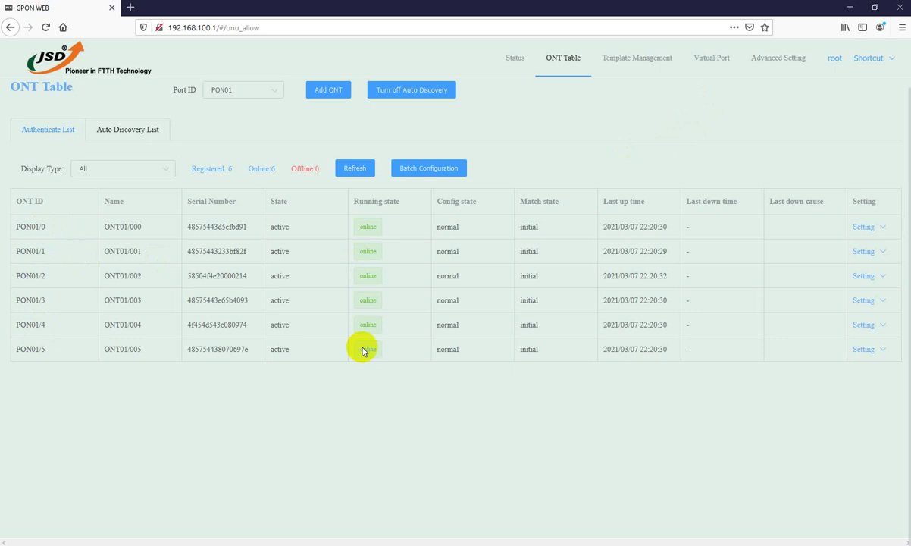
{"action": "left_click", "coordinate": [773, 59]}
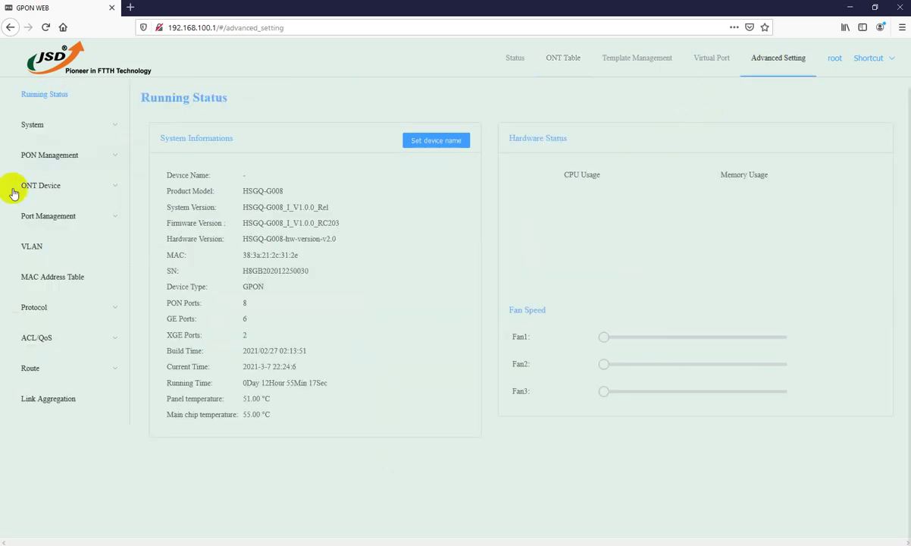
{"action": "left_click", "coordinate": [49, 157]}
{"action": "left_click", "coordinate": [52, 211]}
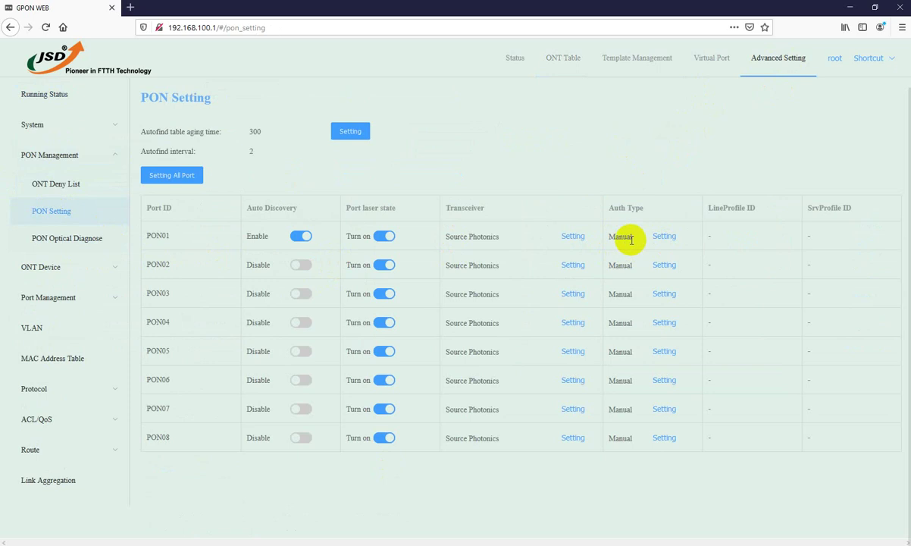
Delete ONT PON01/5 from the authenticated list in the ONT table and confirm the deletion
{"action": "left_click", "coordinate": [562, 60]}
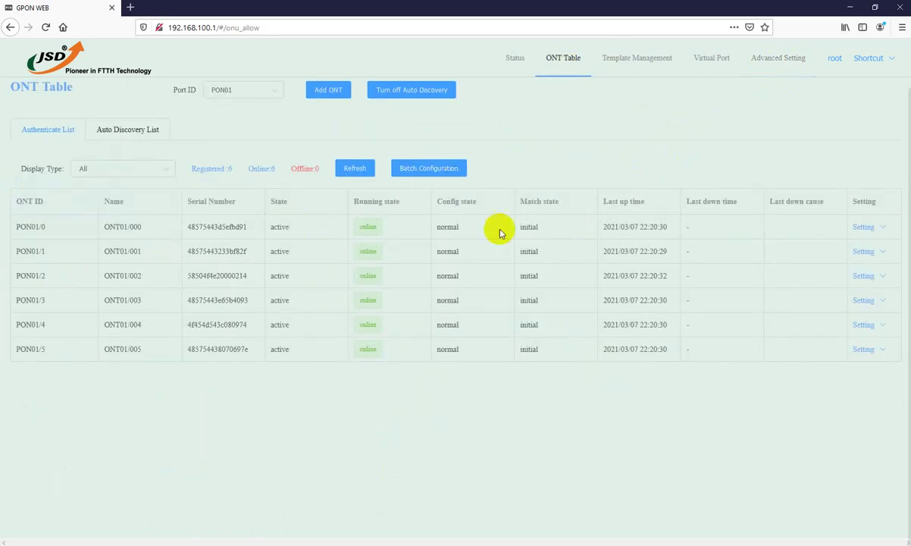
{"action": "left_click", "coordinate": [864, 350]}
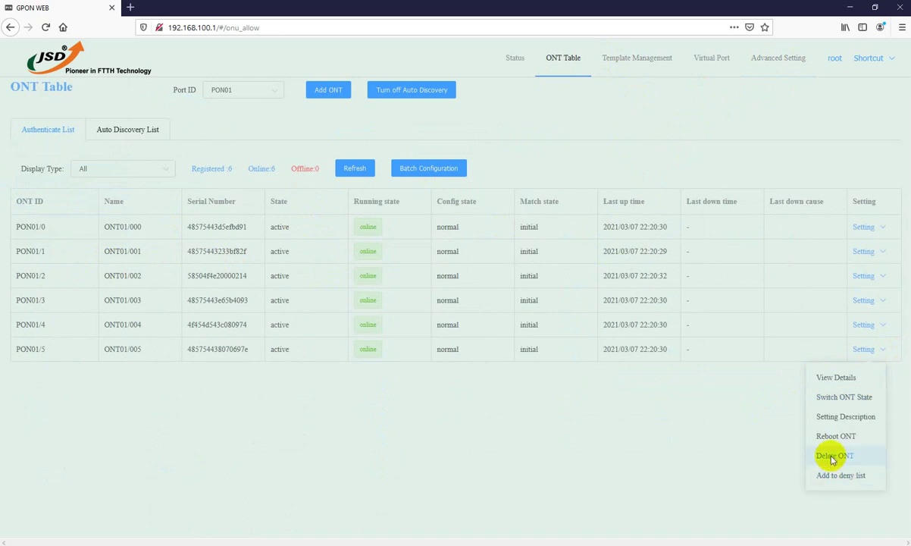
{"action": "left_click", "coordinate": [834, 456]}
{"action": "left_click", "coordinate": [543, 313]}
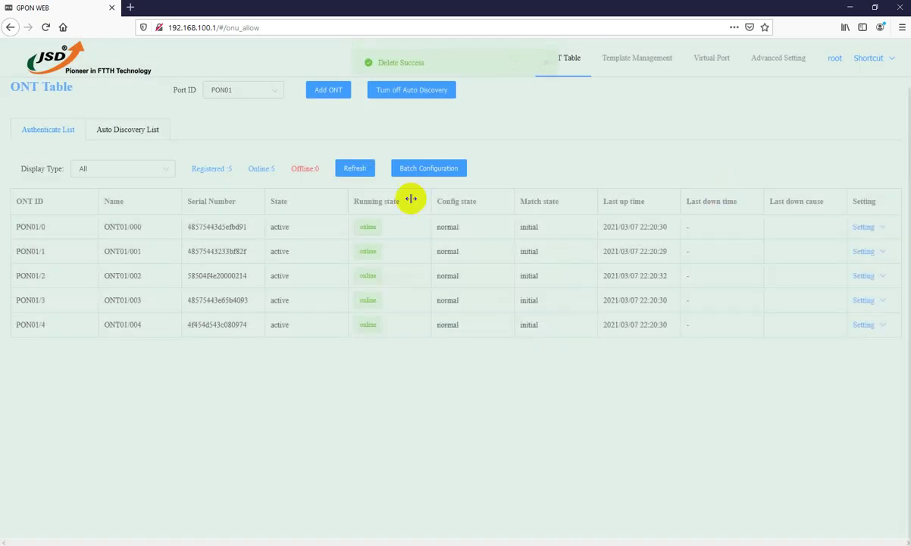
Batch-delete all remaining ONTs, PON01/0 through PON01/4, from the authenticated list and confirm
{"action": "left_click", "coordinate": [410, 175]}
{"action": "left_click", "coordinate": [19, 201]}
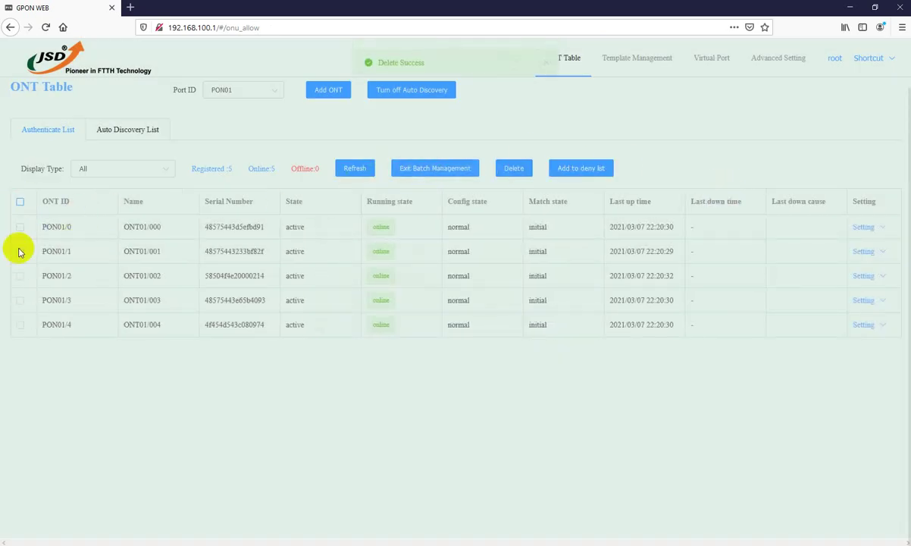
{"action": "left_click", "coordinate": [513, 168]}
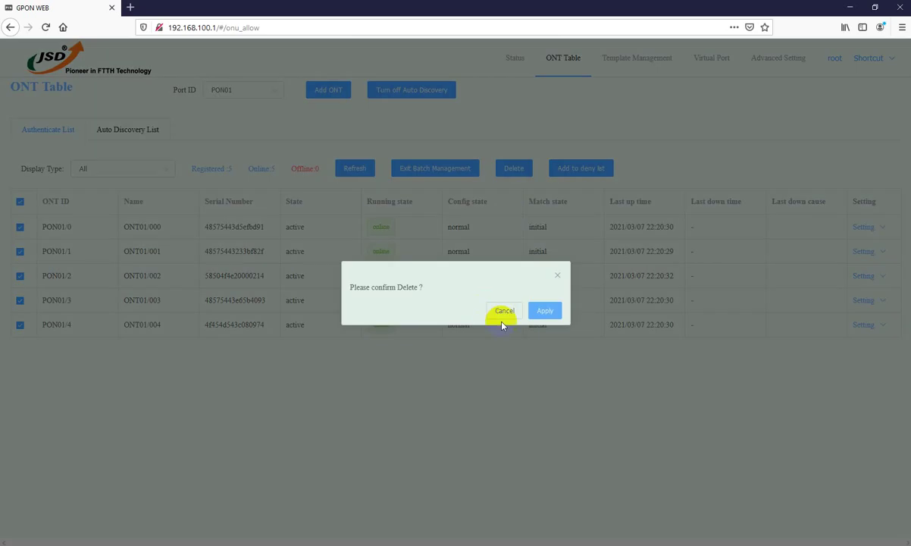
{"action": "left_click", "coordinate": [545, 310]}
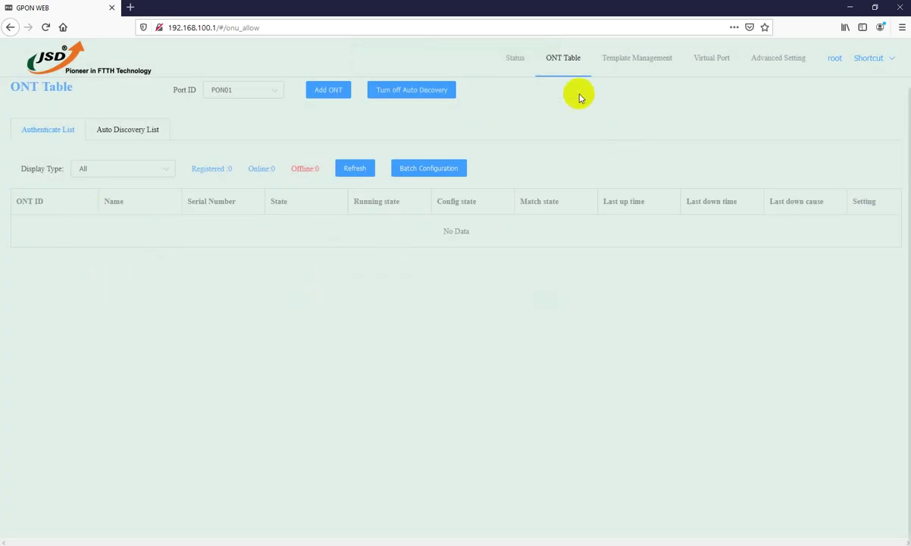
Recheck the bind times of line profile lineprofile_0 and the service profile with ID 1 after the ONT deletion
{"action": "left_click", "coordinate": [635, 62]}
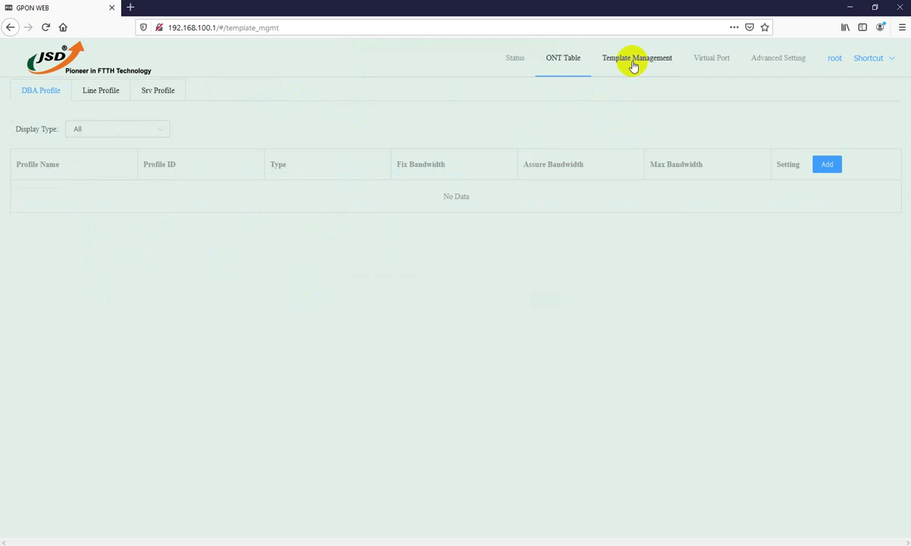
{"action": "left_click", "coordinate": [103, 94]}
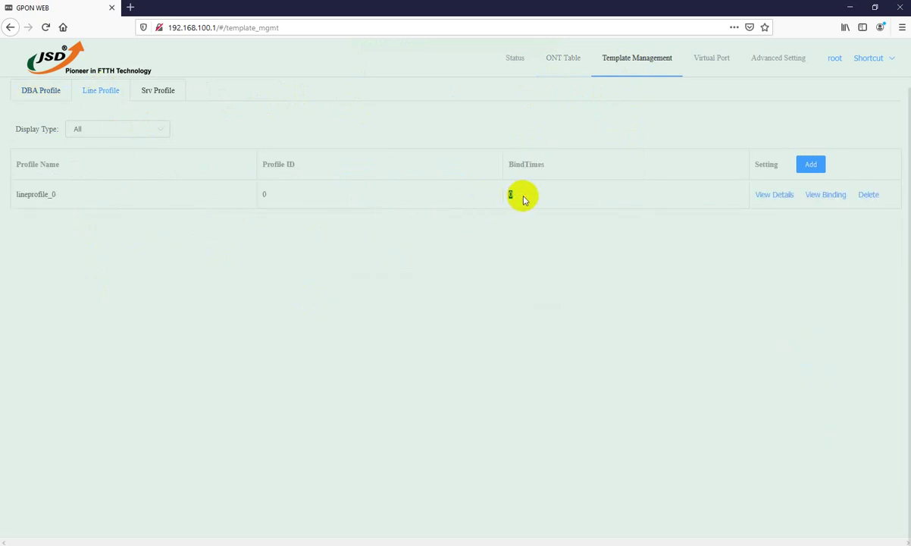
{"action": "left_click_drag", "start_coordinate": [523, 197], "coordinate": [512, 224]}
{"action": "left_click", "coordinate": [182, 91]}
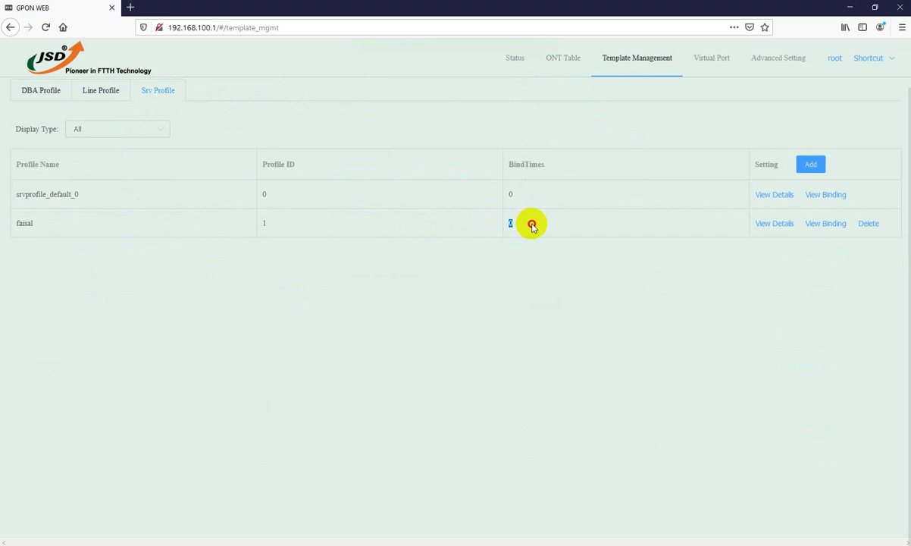
{"action": "left_click", "coordinate": [530, 225]}
Open the details of line profile lineprofile_0 and examine the Gemport ID and T-CONT ID in its GEM table
{"action": "left_click", "coordinate": [84, 100]}
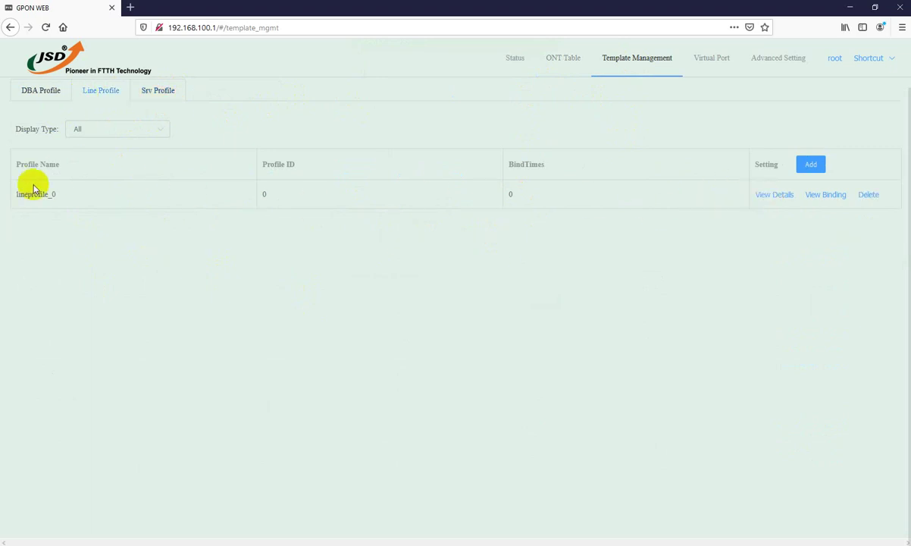
{"action": "left_click_drag", "start_coordinate": [21, 196], "coordinate": [48, 195]}
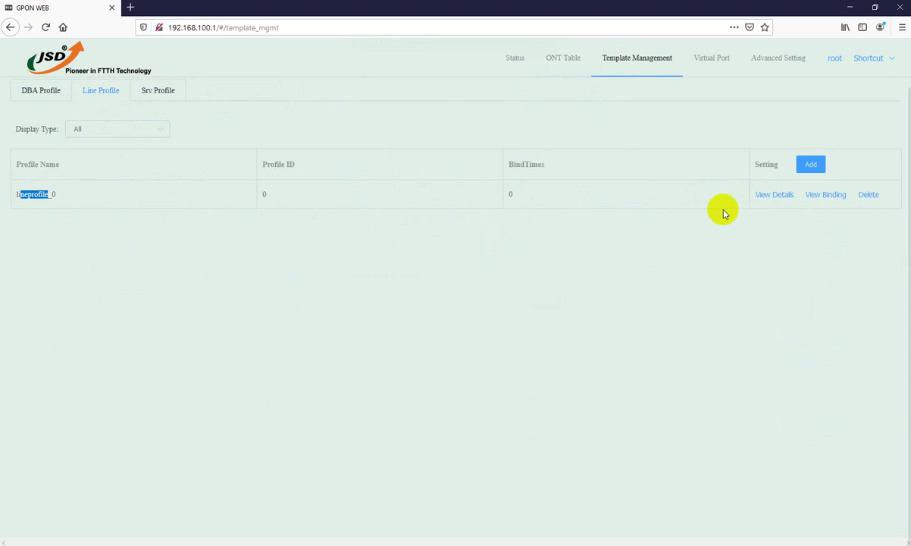
{"action": "left_click", "coordinate": [768, 195]}
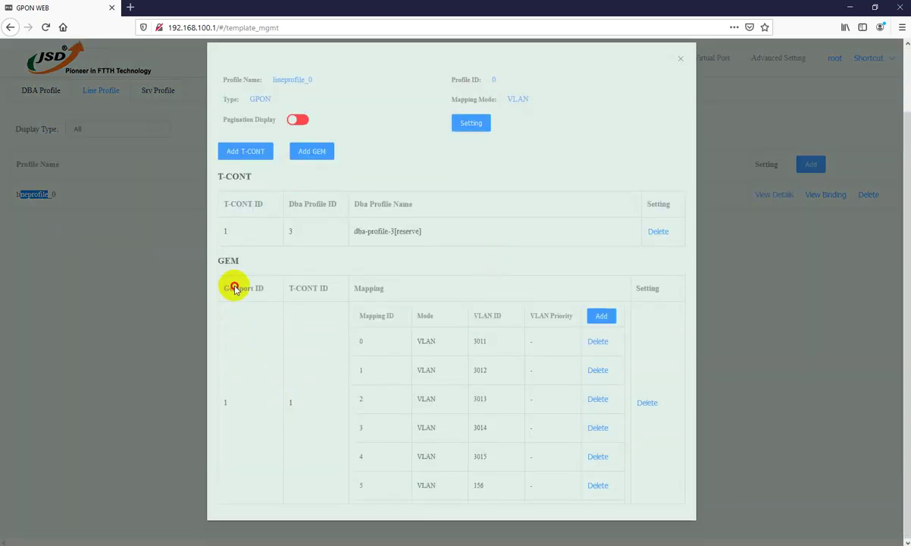
{"action": "left_click", "coordinate": [221, 402]}
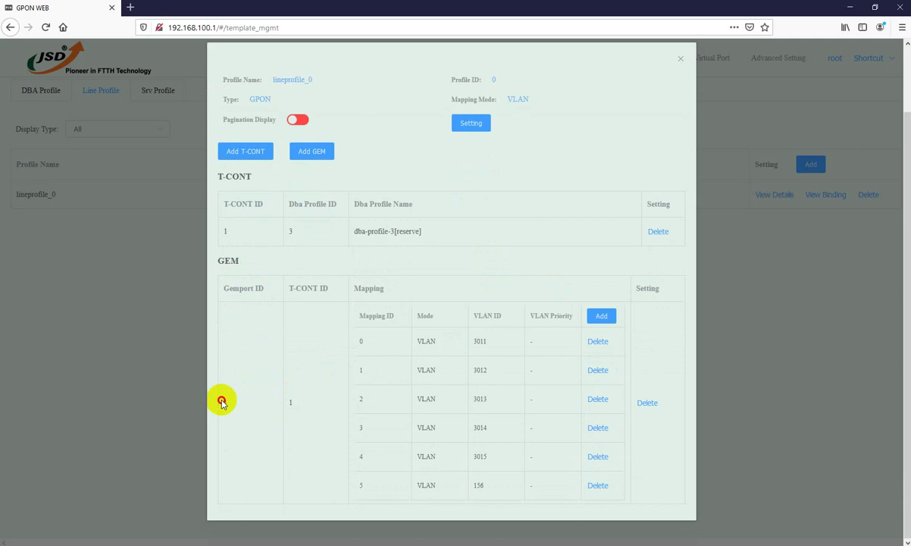
{"action": "left_click", "coordinate": [285, 411]}
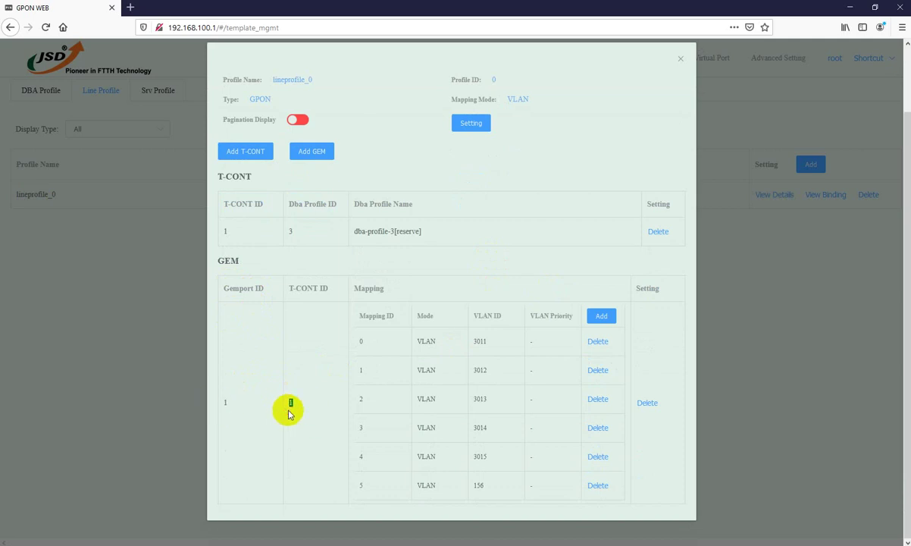
Examine the VLAN IDs of mappings 0 and 1 under Gemport 1 of lineprofile_0
{"action": "double_click", "coordinate": [364, 342]}
{"action": "double_click", "coordinate": [365, 342]}
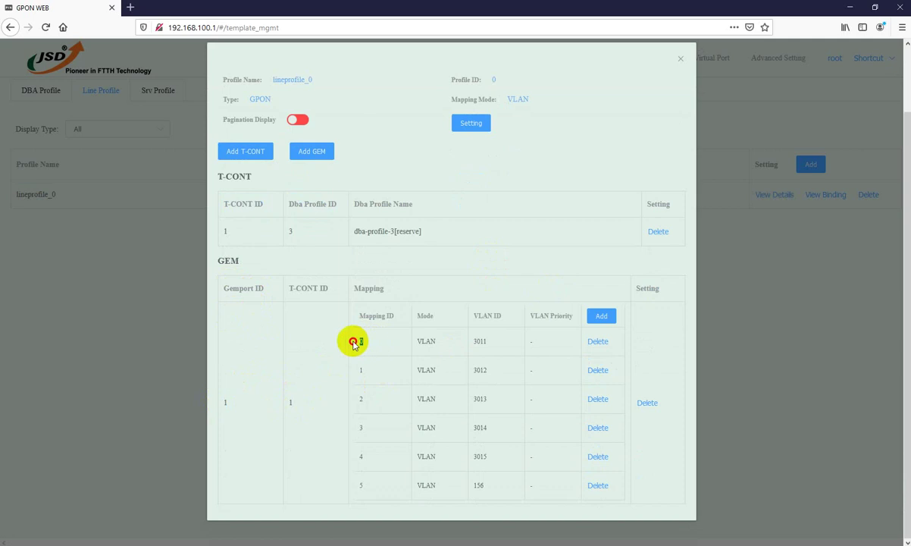
{"action": "double_click", "coordinate": [367, 344]}
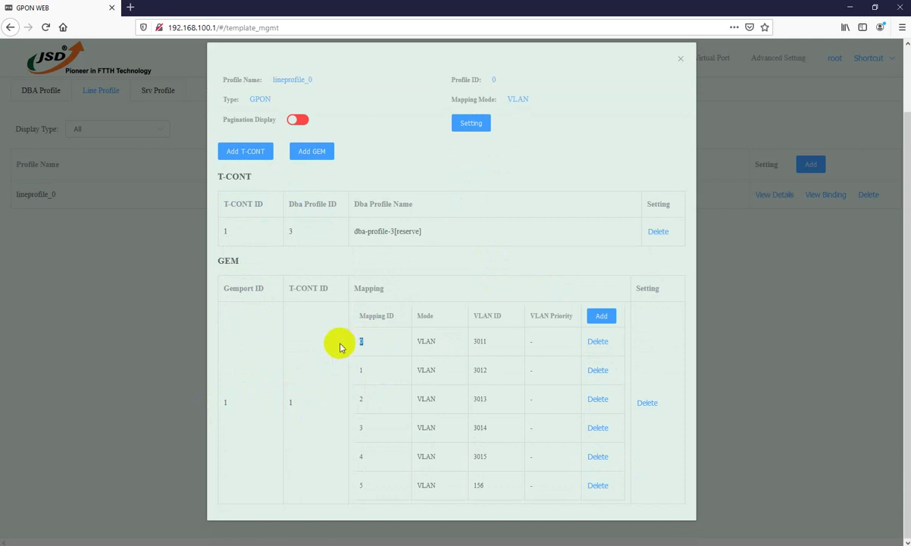
{"action": "left_click", "coordinate": [350, 340]}
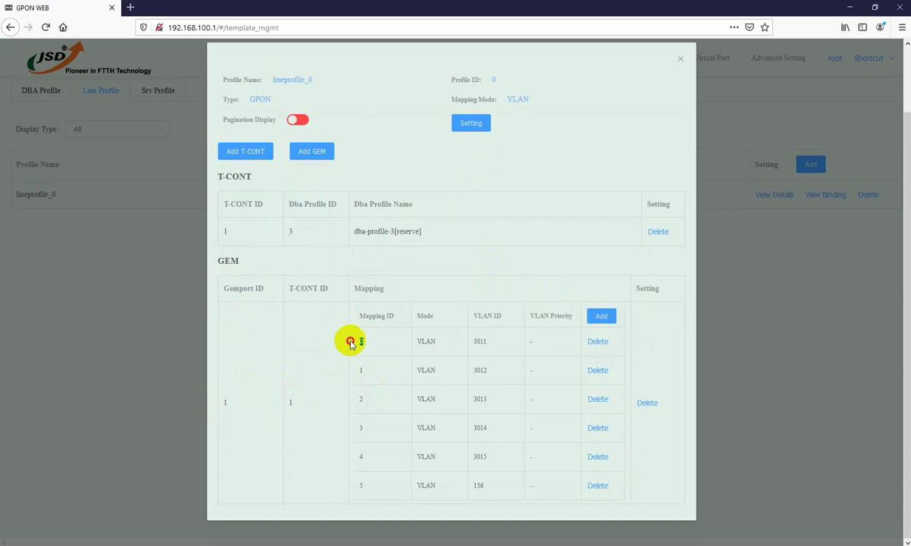
{"action": "double_click", "coordinate": [475, 341]}
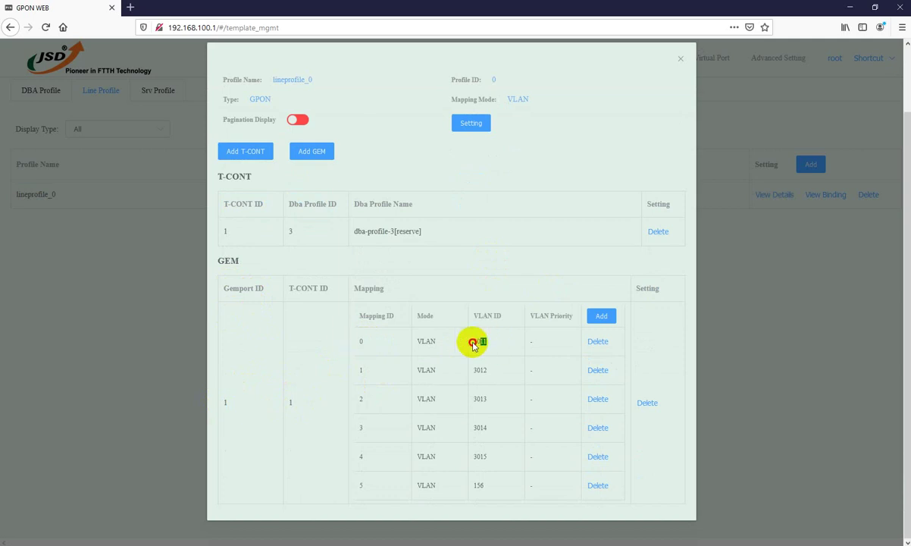
{"action": "left_click", "coordinate": [362, 373]}
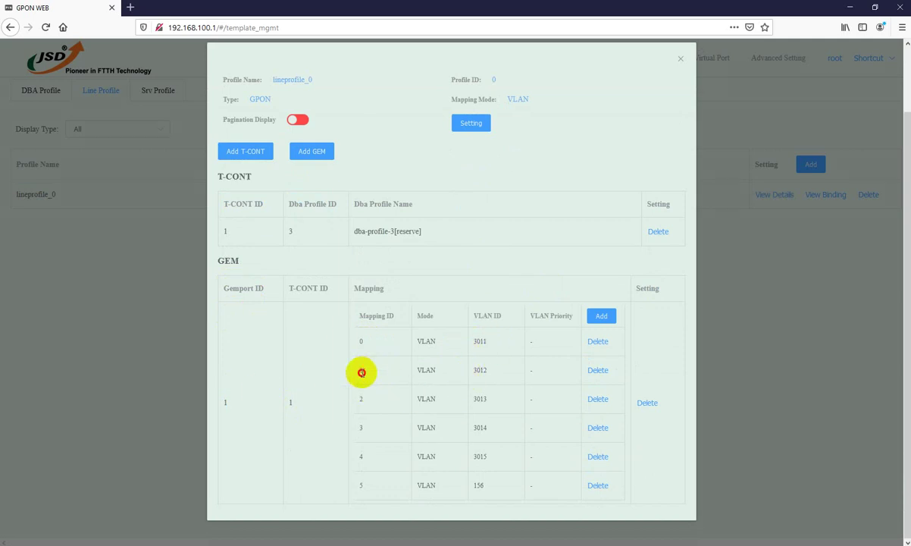
{"action": "double_click", "coordinate": [474, 370]}
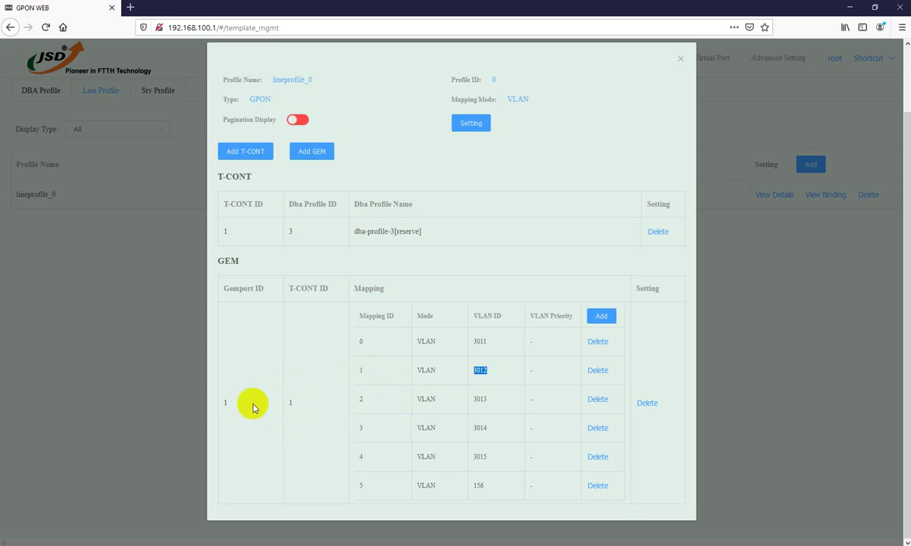
{"action": "left_click", "coordinate": [222, 404]}
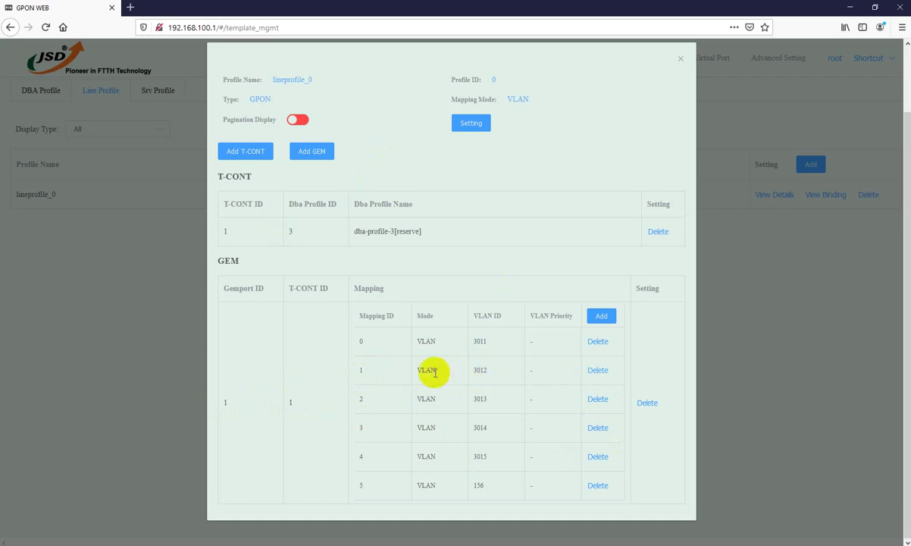
Delete mapping 1 (VLAN 3012) and mapping 2 (VLAN 3013) from Gemport 1 of lineprofile_0, confirming each deletion
{"action": "left_click_drag", "start_coordinate": [431, 370], "coordinate": [482, 369]}
{"action": "left_click_drag", "start_coordinate": [432, 399], "coordinate": [493, 403]}
{"action": "left_click", "coordinate": [499, 373]}
{"action": "left_click_drag", "start_coordinate": [431, 371], "coordinate": [501, 397]}
{"action": "left_click", "coordinate": [502, 372]}
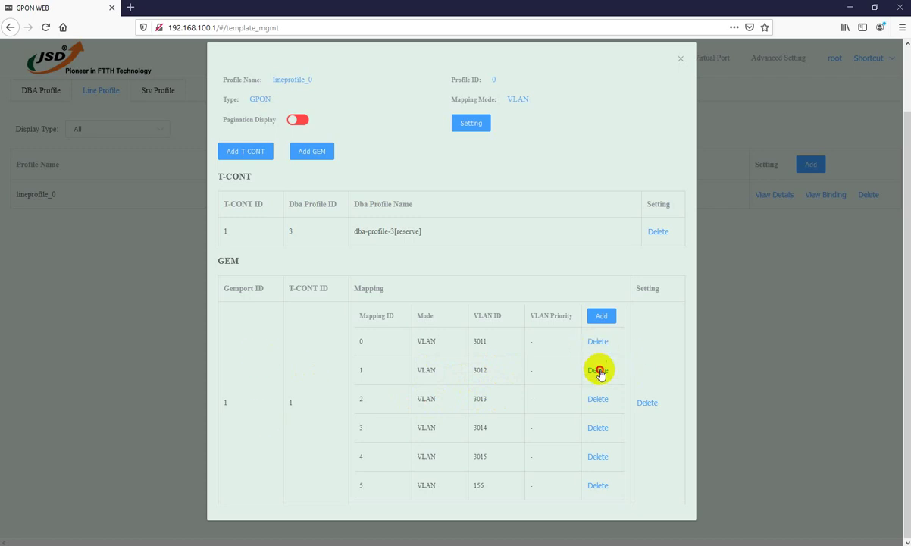
{"action": "left_click", "coordinate": [599, 371]}
{"action": "left_click", "coordinate": [629, 427]}
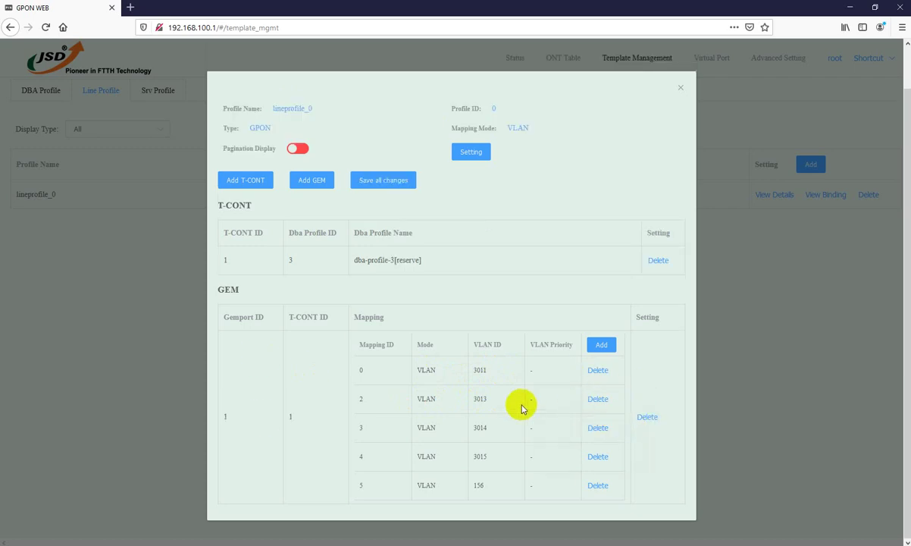
{"action": "left_click", "coordinate": [597, 399]}
{"action": "left_click", "coordinate": [629, 458]}
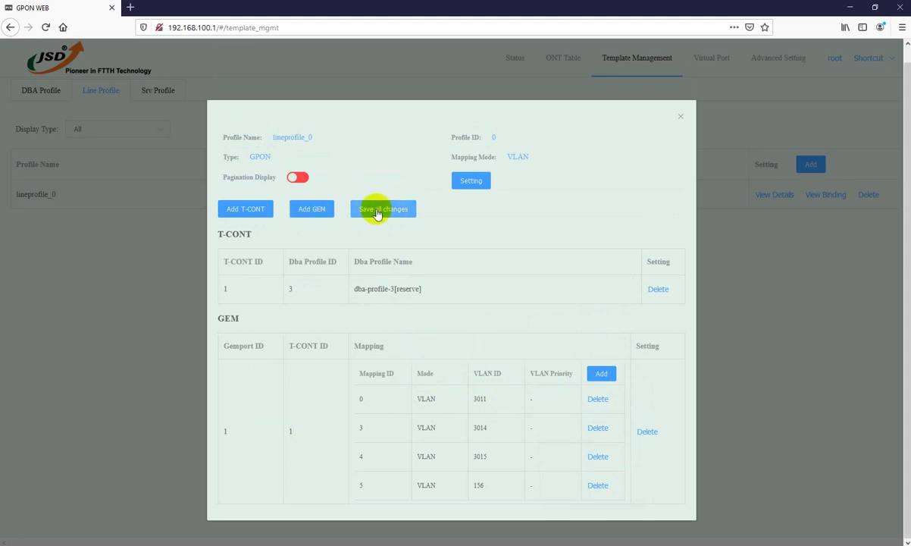
Save all changes to line profile lineprofile_0 and reopen its details
{"action": "left_click", "coordinate": [378, 212]}
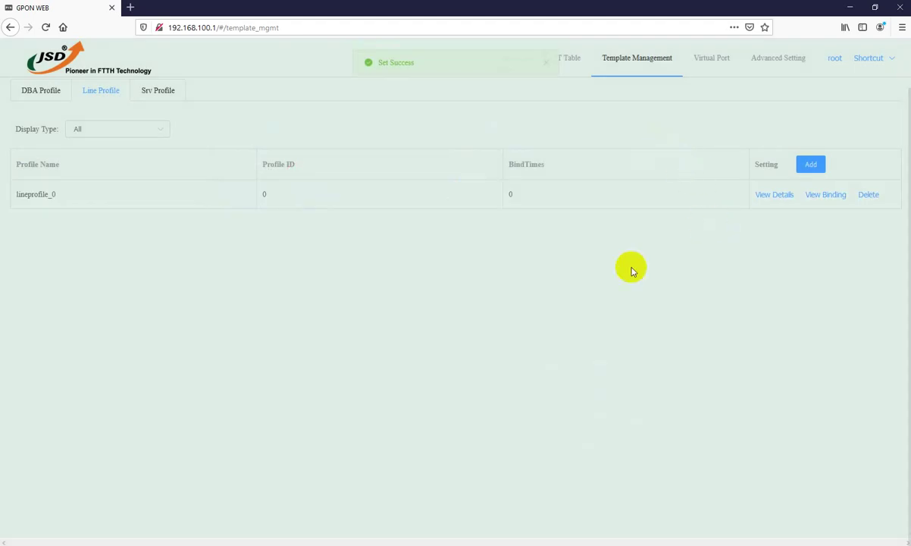
{"action": "left_click", "coordinate": [760, 200]}
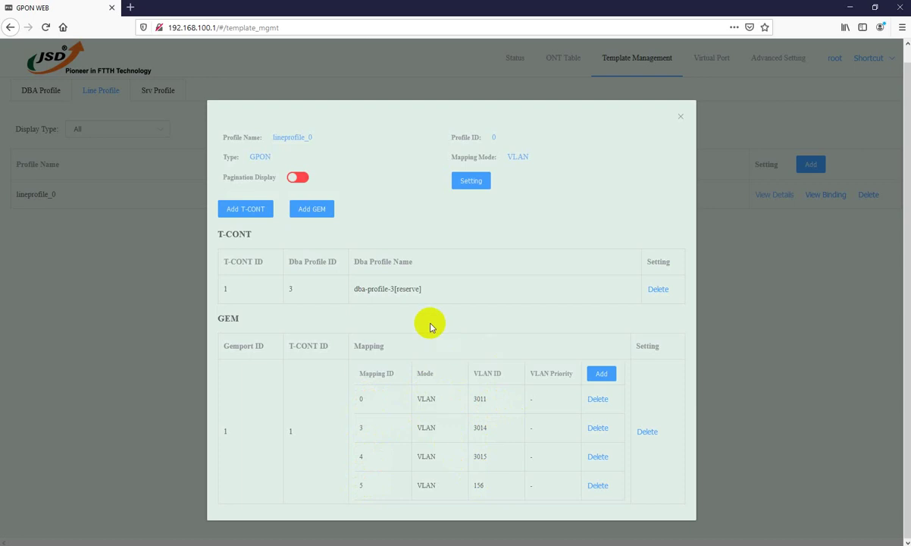
{"action": "left_click", "coordinate": [308, 215]}
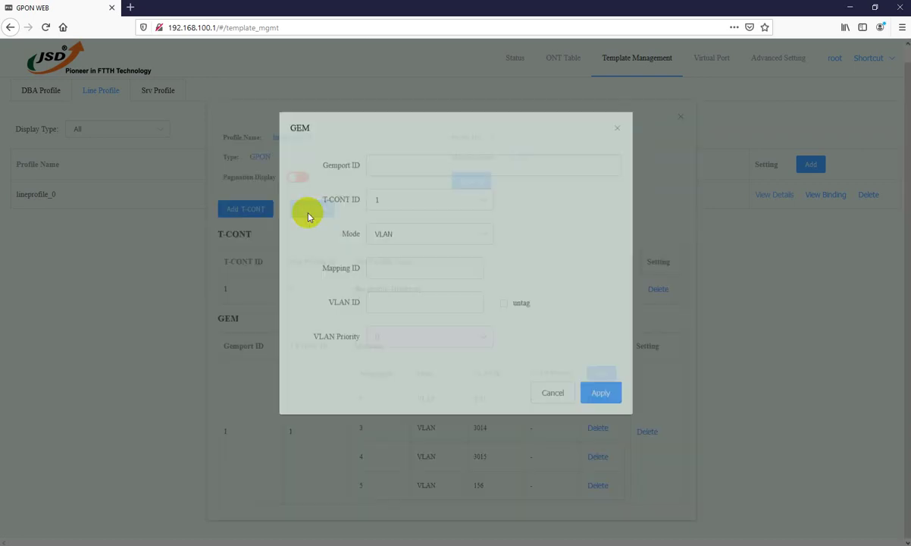
{"action": "left_click", "coordinate": [389, 166]}
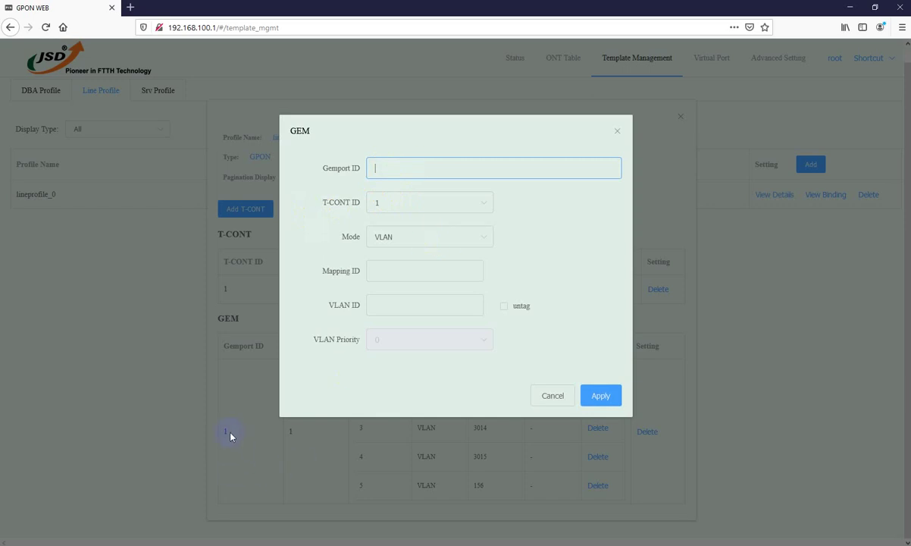
{"action": "left_click", "coordinate": [223, 434]}
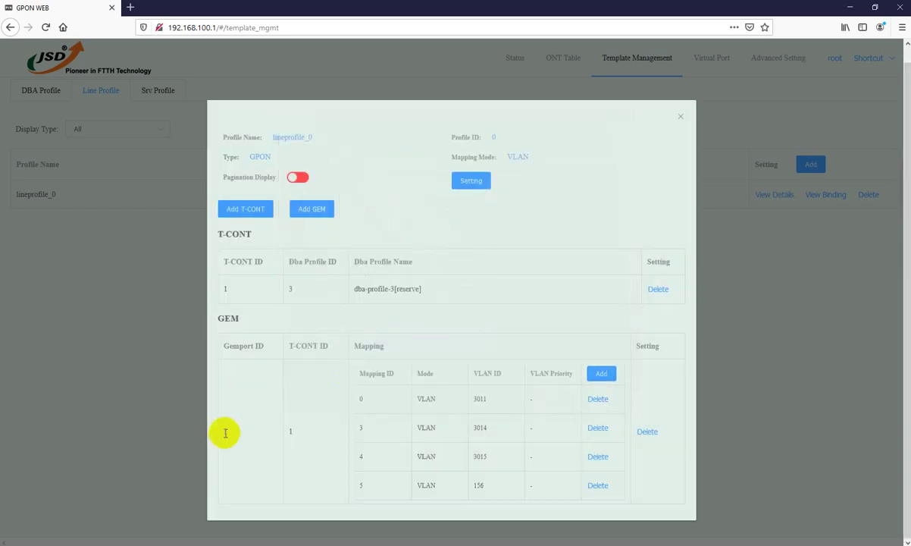
Add a GEM to lineprofile_0 with Gemport ID 2, T-CONT ID 1, mode VLAN, mapping ID 0 and VLAN ID 3012
{"action": "left_click", "coordinate": [318, 209]}
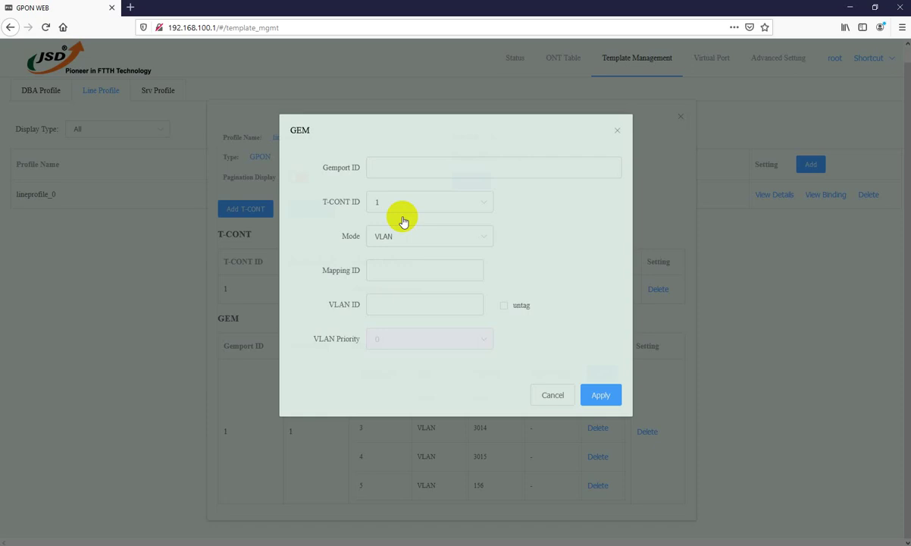
{"action": "left_click", "coordinate": [381, 164]}
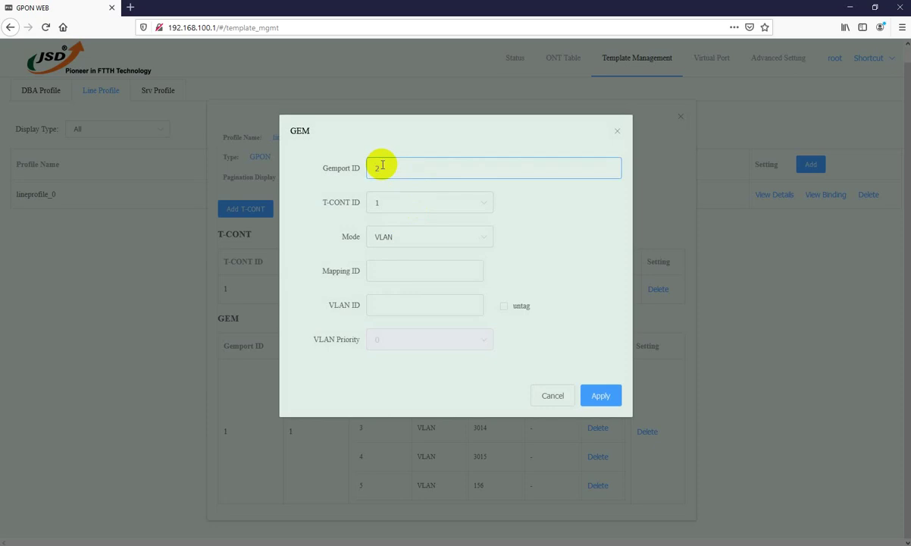
{"action": "left_click", "coordinate": [394, 209]}
{"action": "left_click", "coordinate": [390, 233]}
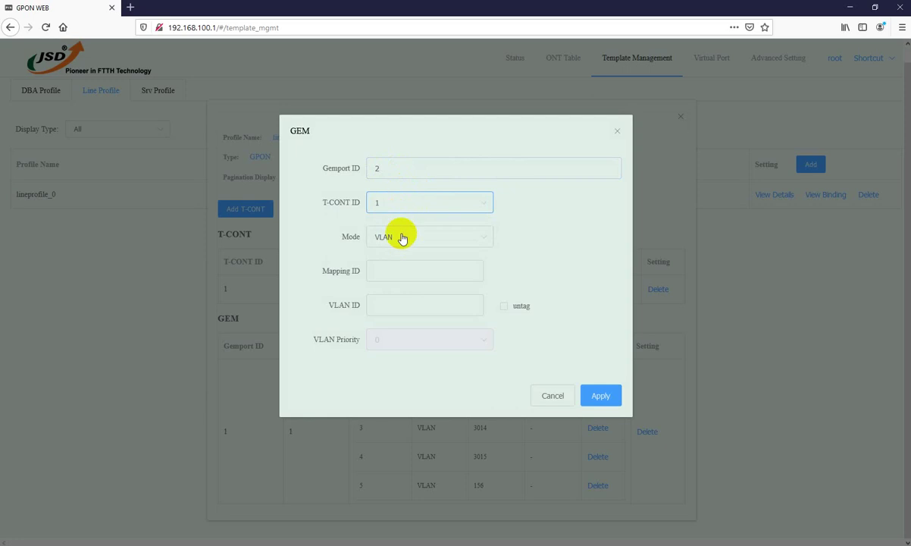
{"action": "left_click", "coordinate": [395, 243]}
{"action": "left_click", "coordinate": [415, 268]}
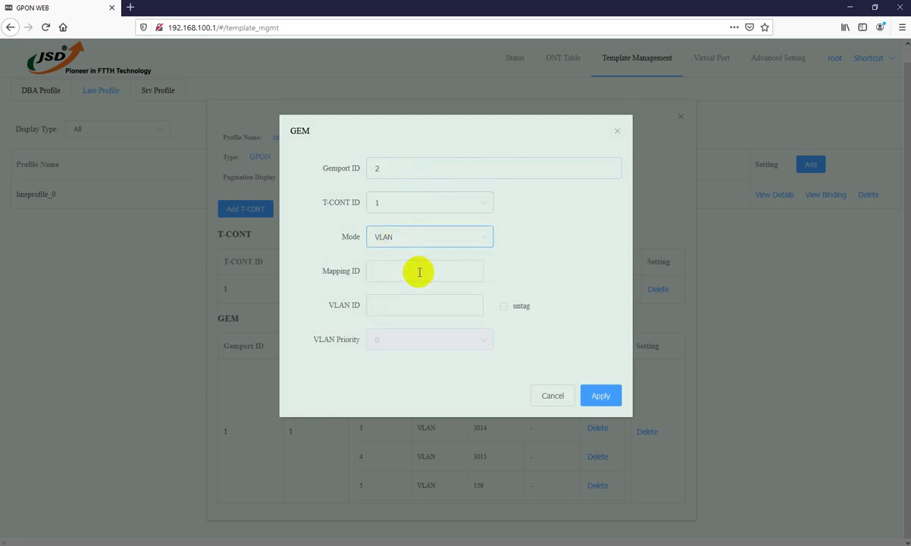
{"action": "left_click", "coordinate": [397, 271]}
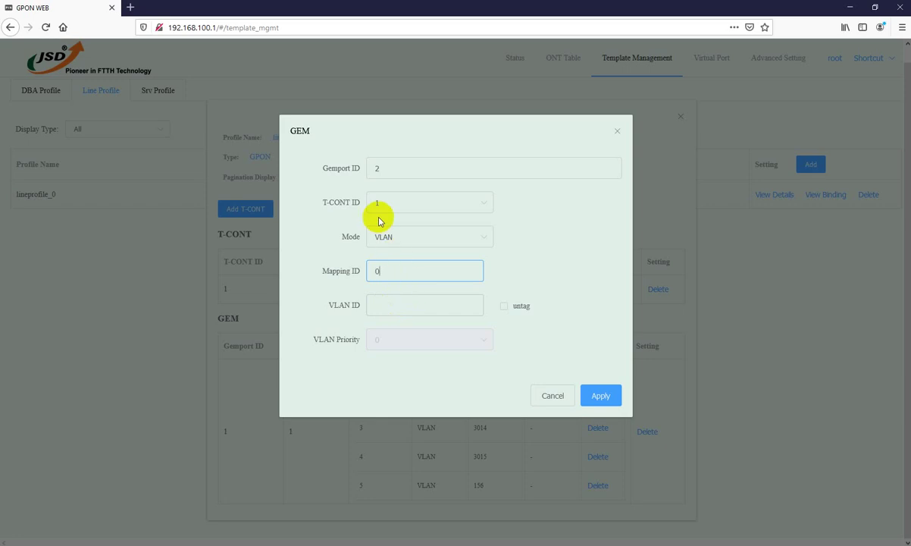
{"action": "left_click", "coordinate": [386, 166]}
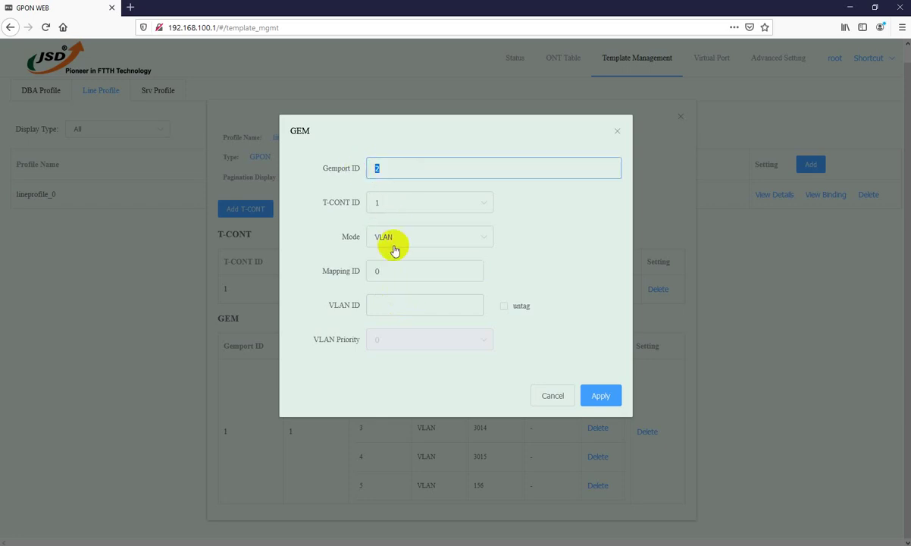
{"action": "left_click_drag", "start_coordinate": [387, 267], "coordinate": [361, 275]}
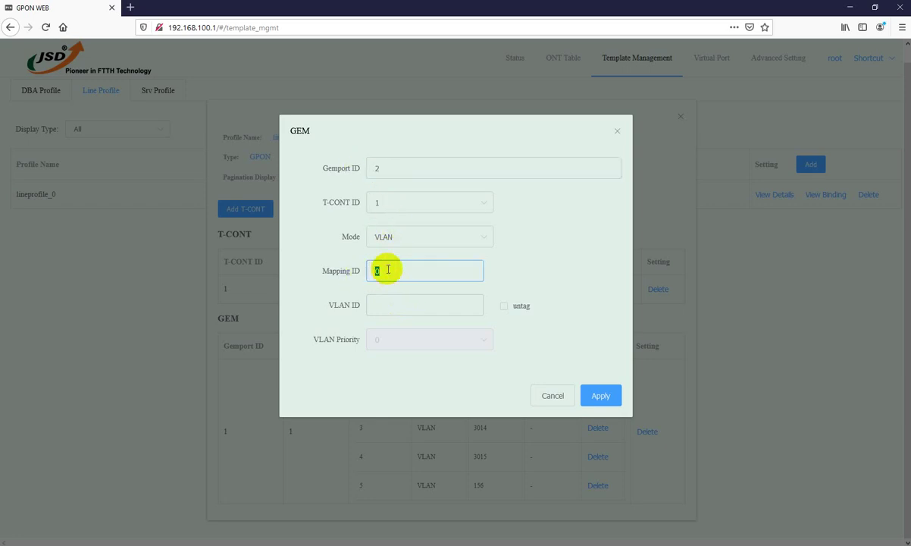
{"action": "left_click", "coordinate": [398, 303]}
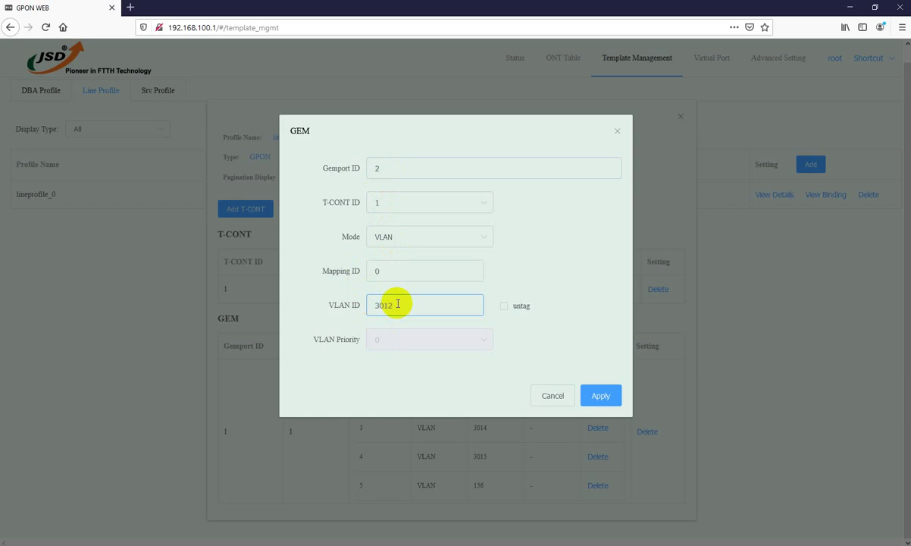
{"action": "left_click", "coordinate": [602, 397]}
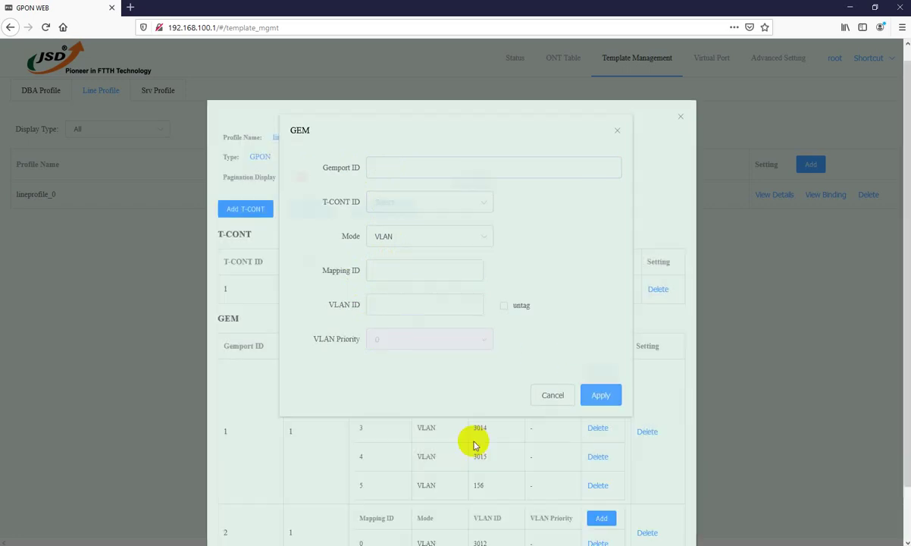
Check the Gemport ID and VLAN ID of the newly added second GEM entry
{"action": "scroll", "coordinate": [259, 451], "scroll_direction": "down", "scroll_amount": 2}
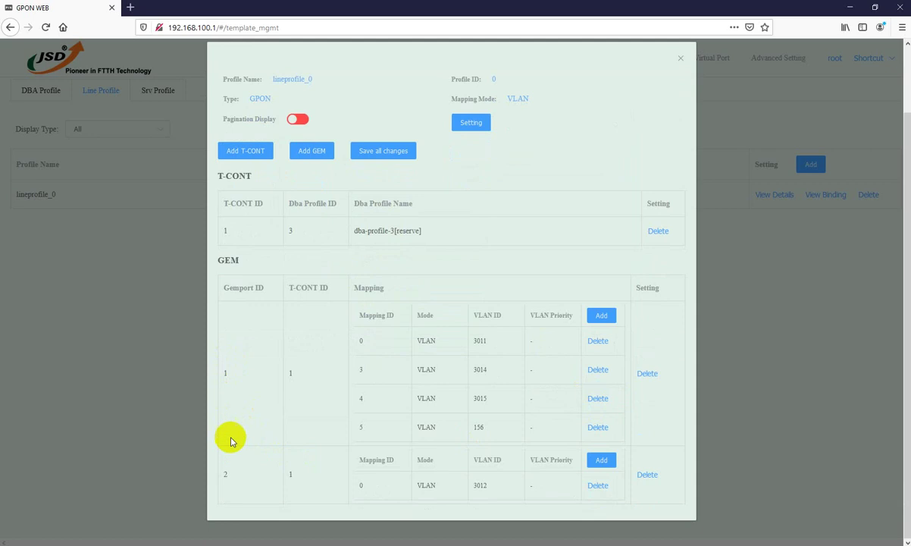
{"action": "double_click", "coordinate": [225, 474]}
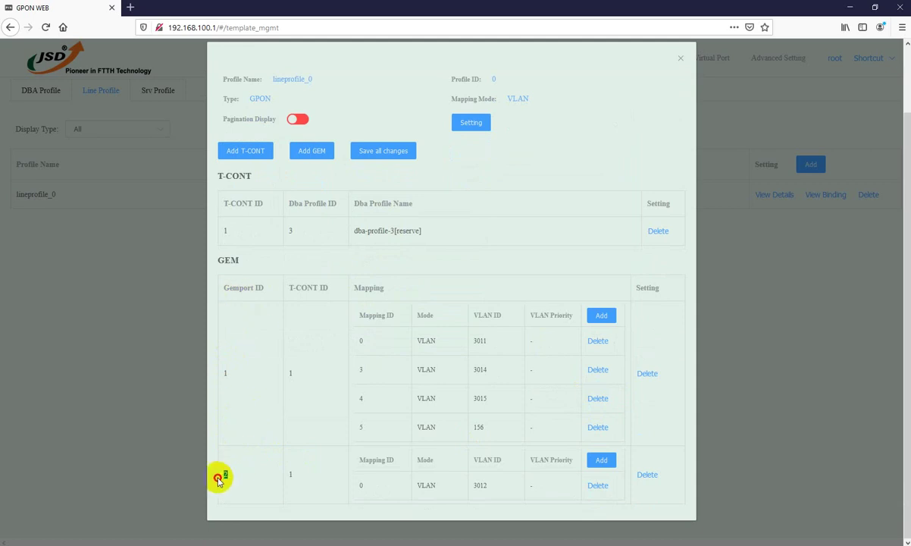
{"action": "left_click", "coordinate": [225, 473]}
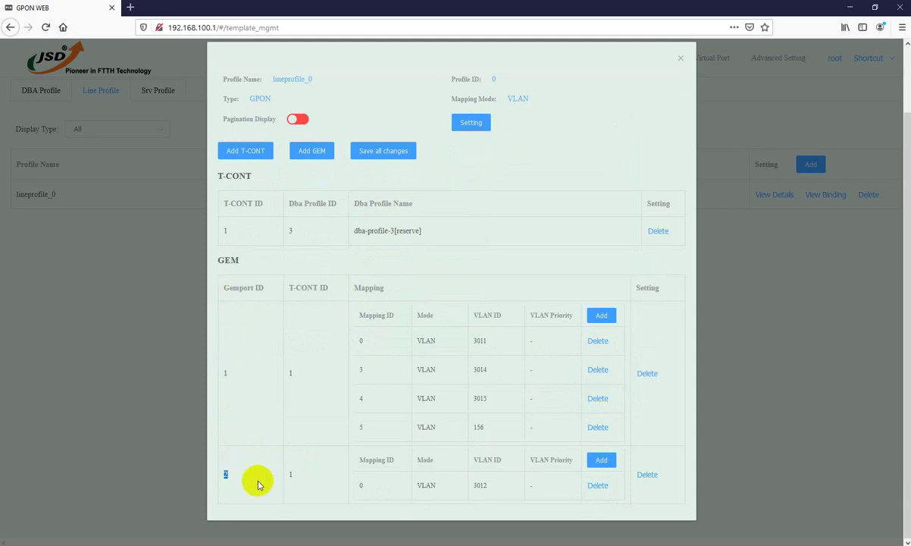
{"action": "double_click", "coordinate": [476, 487]}
{"action": "left_click", "coordinate": [496, 488]}
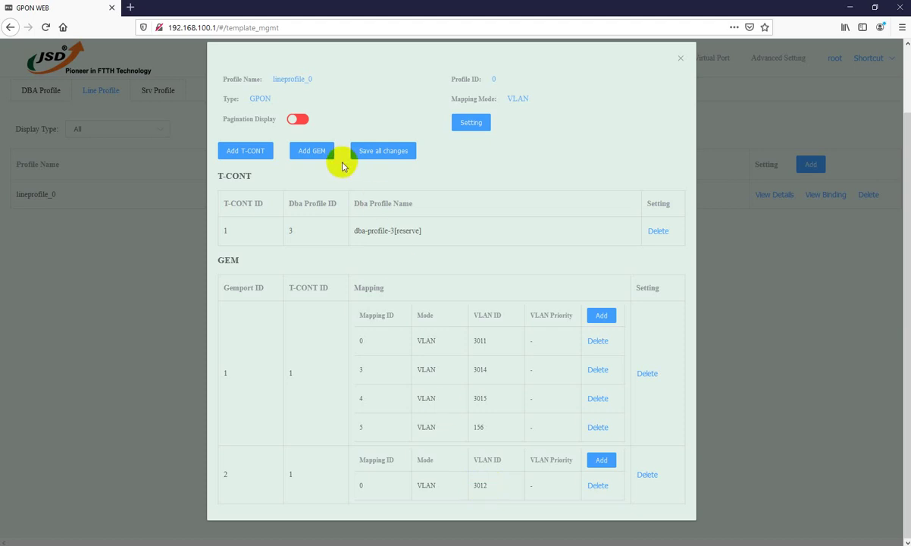
Add another GEM to lineprofile_0 with Gemport ID 3, T-CONT ID 1, mode VLAN, mapping ID 0 and VLAN ID 3013
{"action": "left_click", "coordinate": [309, 154]}
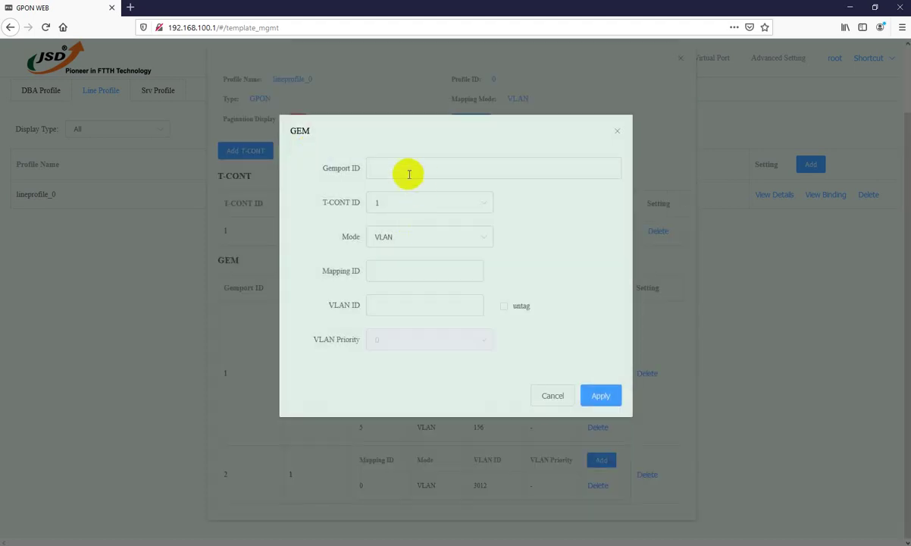
{"action": "left_click", "coordinate": [392, 167]}
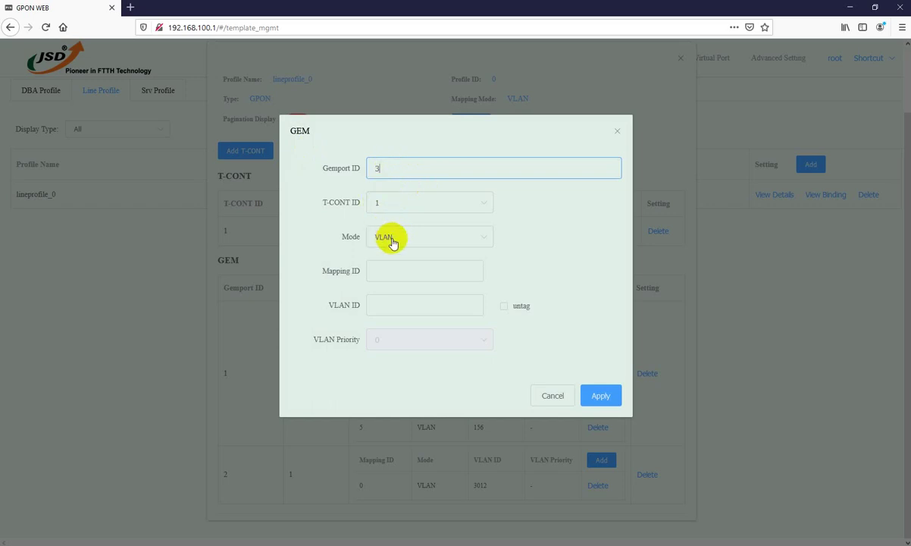
{"action": "left_click", "coordinate": [393, 272]}
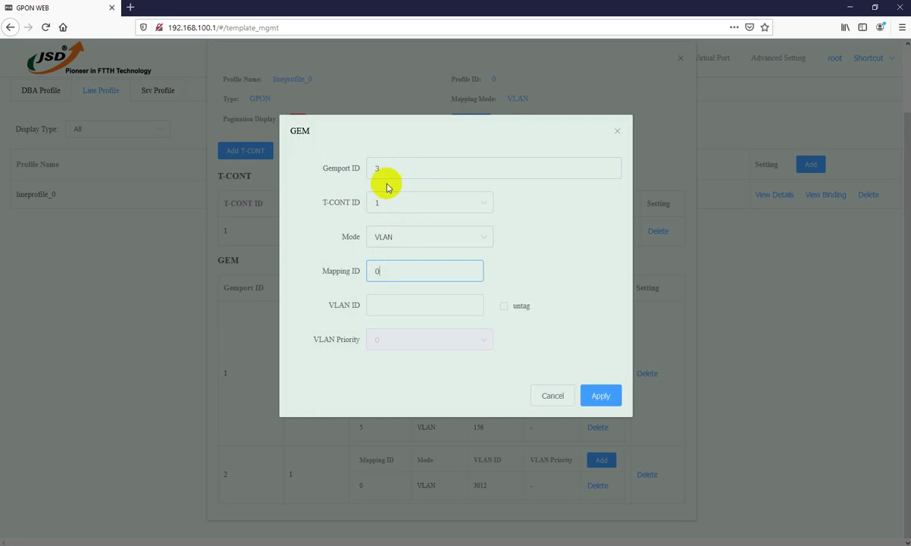
{"action": "left_click_drag", "start_coordinate": [382, 169], "coordinate": [362, 167]}
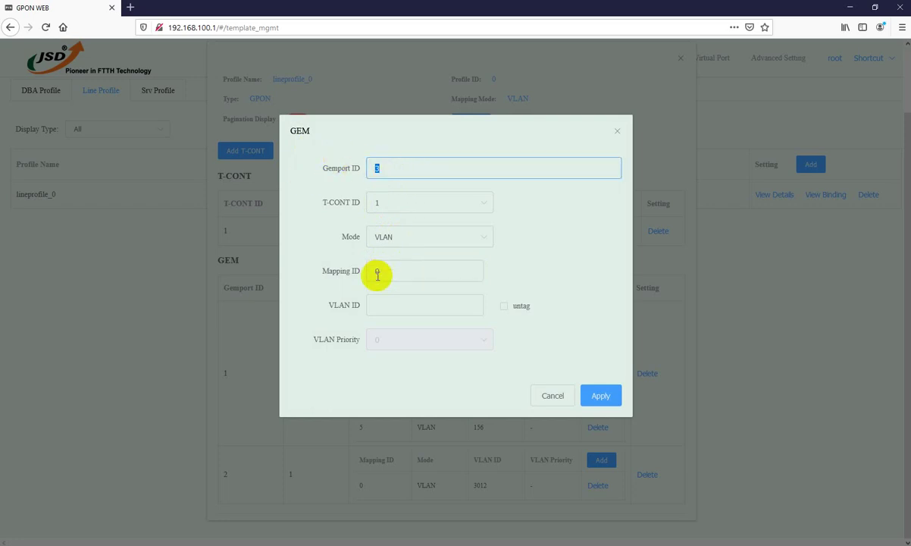
{"action": "left_click_drag", "start_coordinate": [390, 271], "coordinate": [366, 268]}
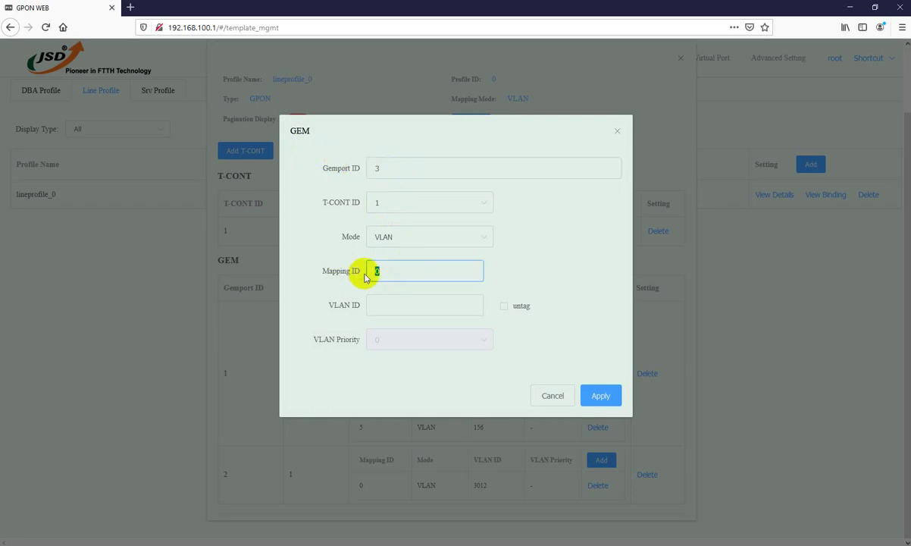
{"action": "left_click", "coordinate": [390, 168]}
{"action": "left_click_drag", "start_coordinate": [386, 169], "coordinate": [364, 170]}
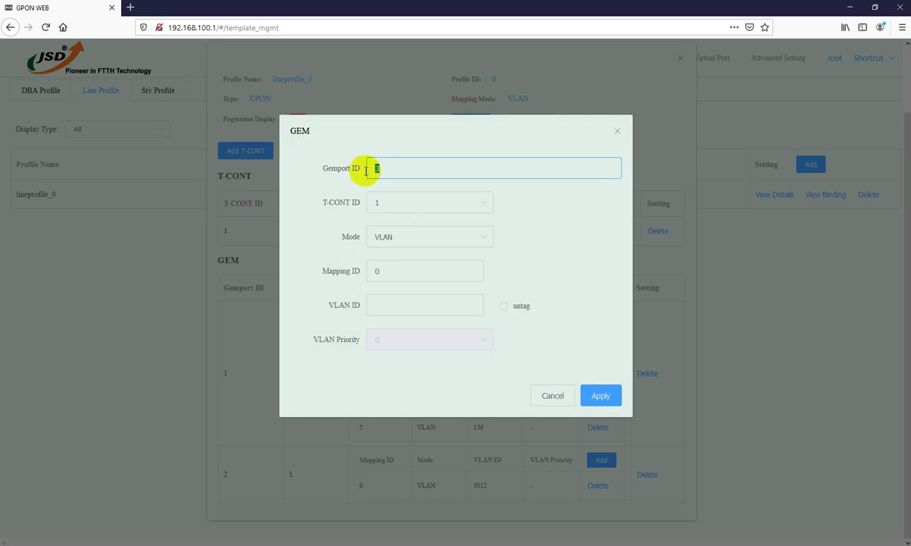
{"action": "left_click_drag", "start_coordinate": [391, 273], "coordinate": [354, 266]}
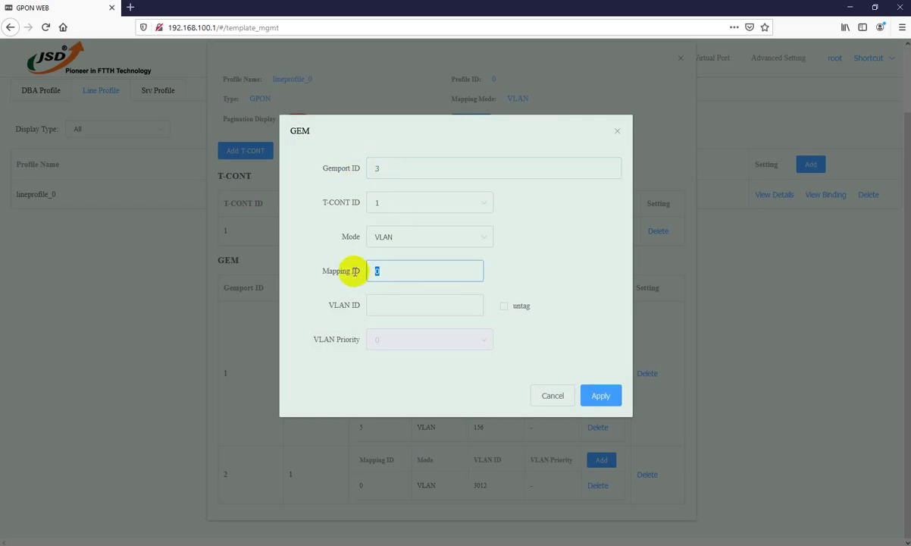
{"action": "left_click", "coordinate": [388, 303]}
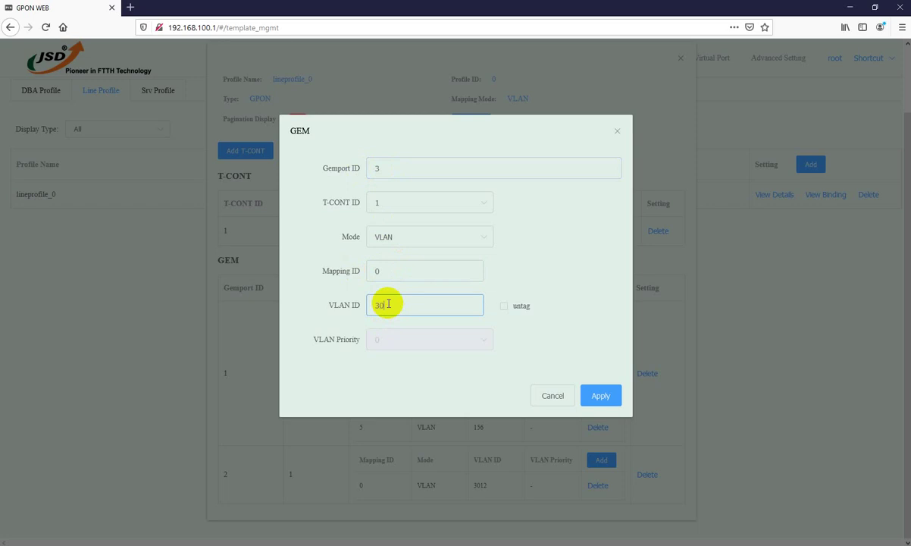
{"action": "type", "text": "3"}
{"action": "left_click", "coordinate": [604, 396]}
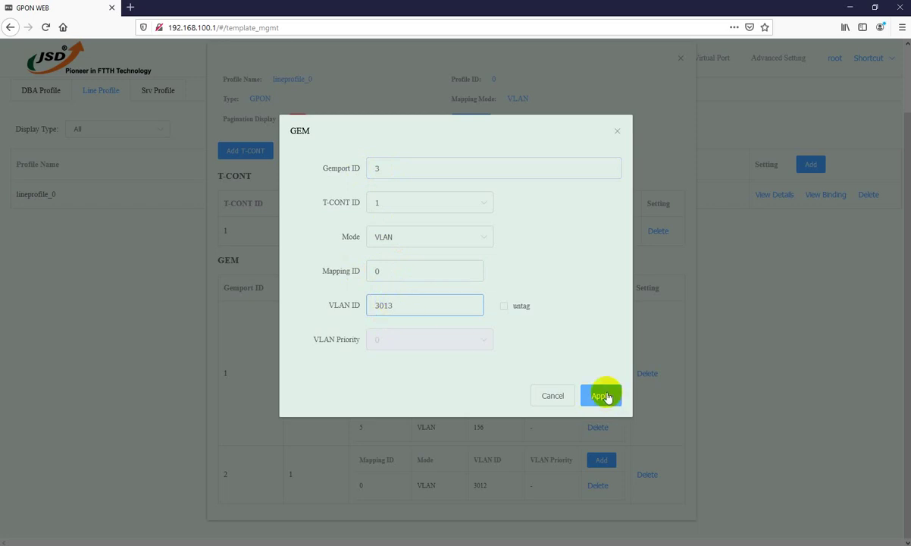
Review the Gemport and VLAN IDs of the two new GEM entries and save all changes to lineprofile_0
{"action": "scroll", "coordinate": [539, 407], "scroll_direction": "down", "scroll_amount": 2}
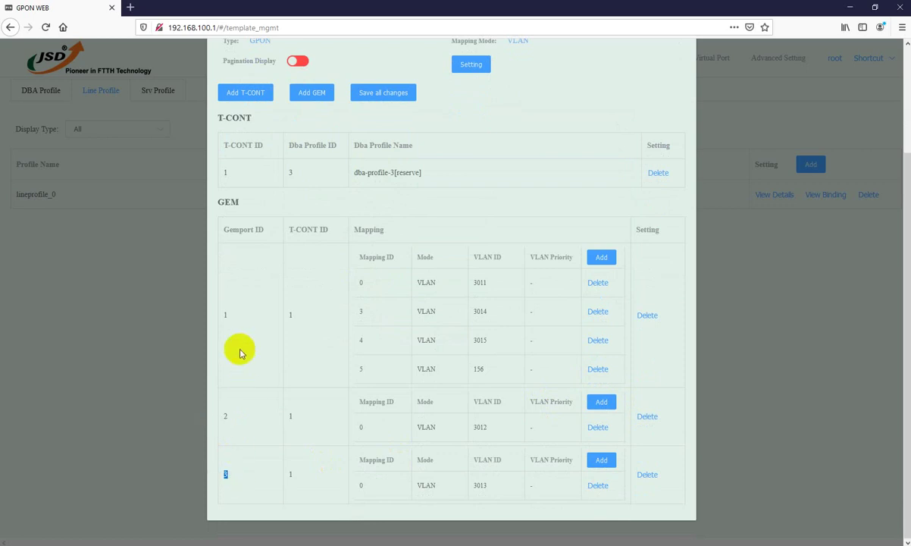
{"action": "double_click", "coordinate": [482, 426]}
{"action": "double_click", "coordinate": [480, 485]}
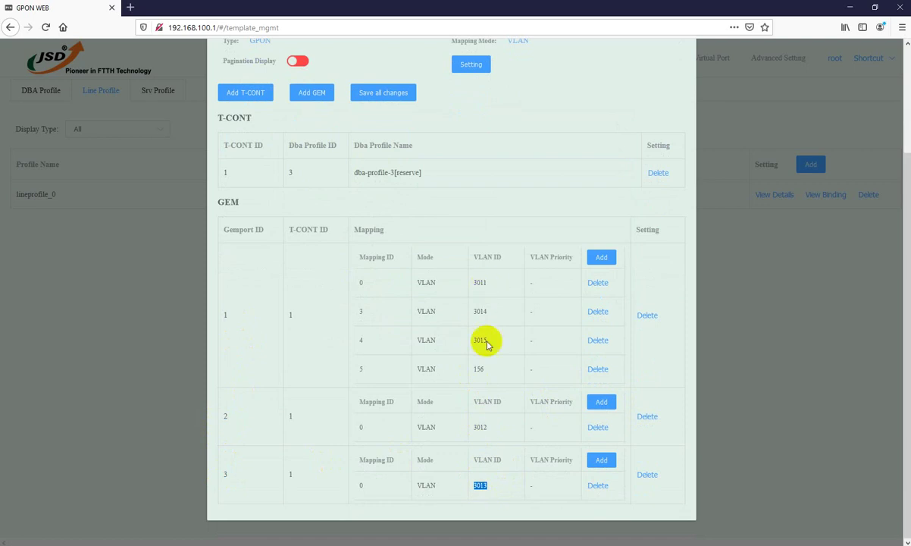
{"action": "double_click", "coordinate": [224, 416]}
{"action": "double_click", "coordinate": [226, 475]}
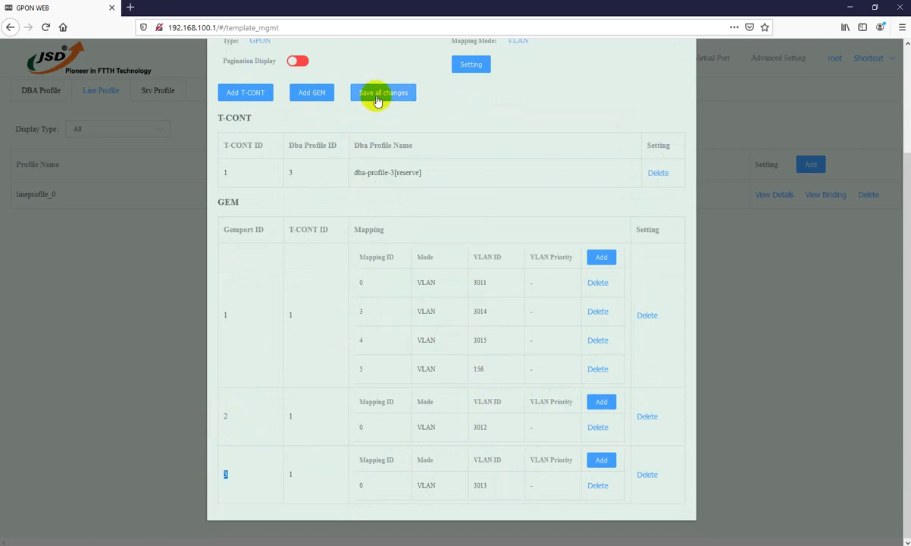
{"action": "left_click", "coordinate": [374, 92]}
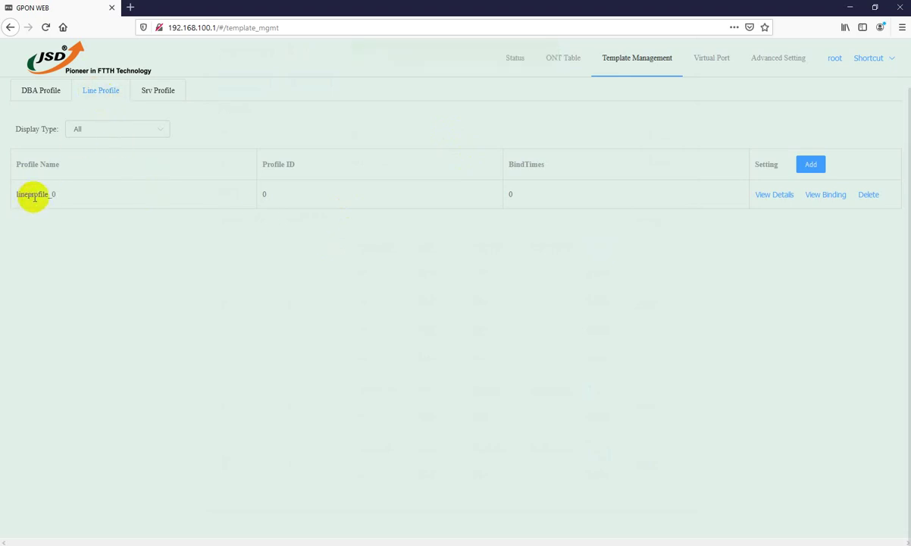
Check the lineprofile_0 entry in the line profile list and PON01's authentication type in the PON port settings
{"action": "left_click_drag", "start_coordinate": [34, 196], "coordinate": [56, 196]}
{"action": "left_click", "coordinate": [176, 294]}
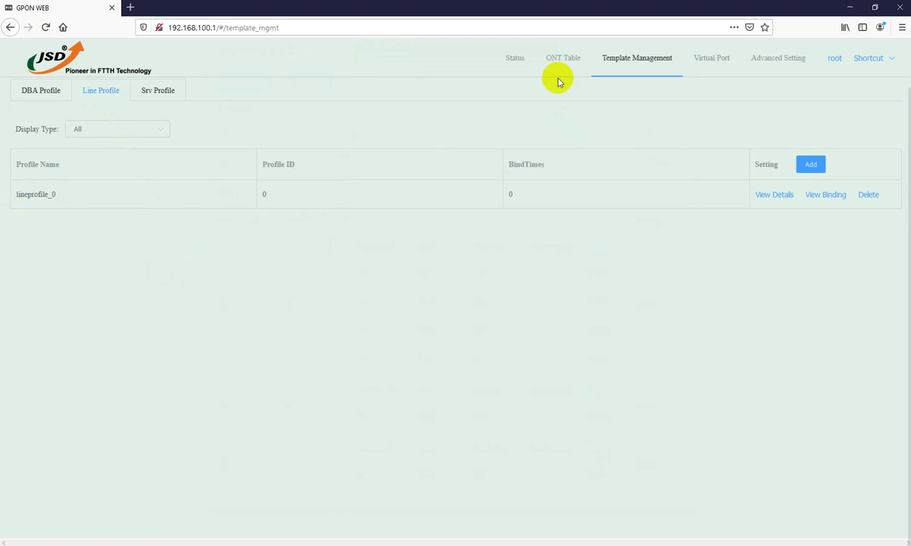
{"action": "left_click", "coordinate": [770, 59]}
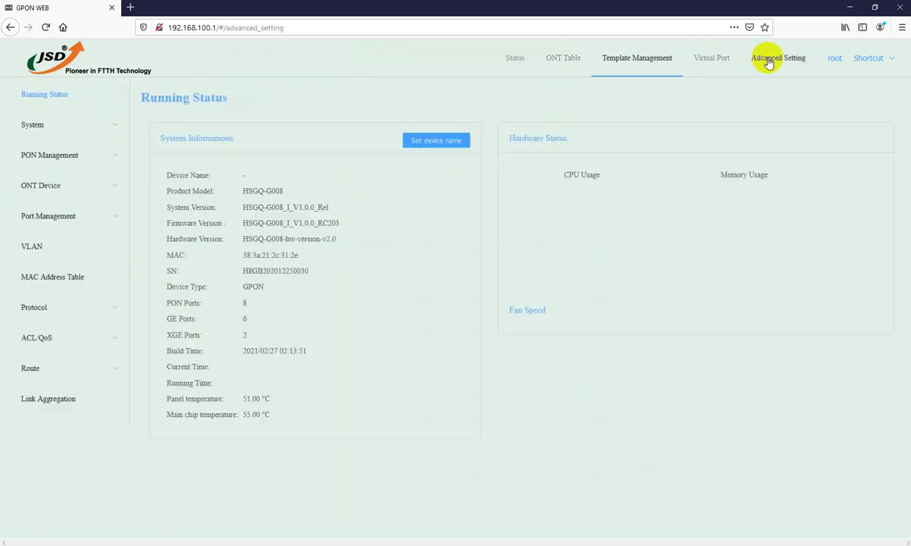
{"action": "left_click", "coordinate": [50, 155]}
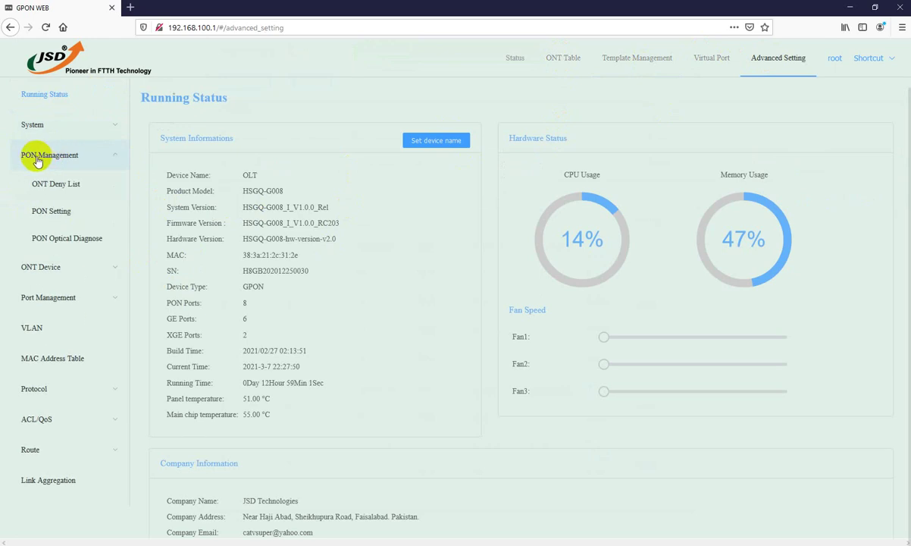
{"action": "left_click", "coordinate": [43, 209]}
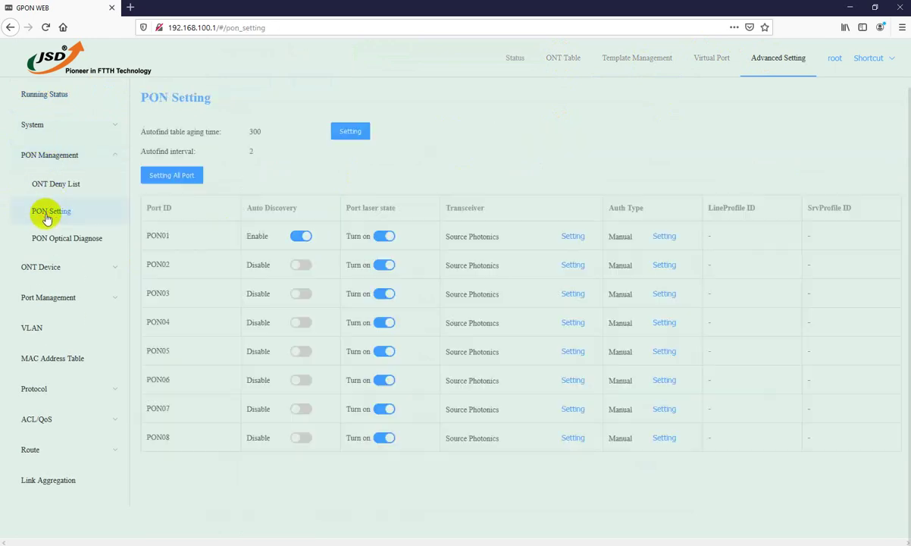
{"action": "left_click_drag", "start_coordinate": [158, 236], "coordinate": [169, 236]}
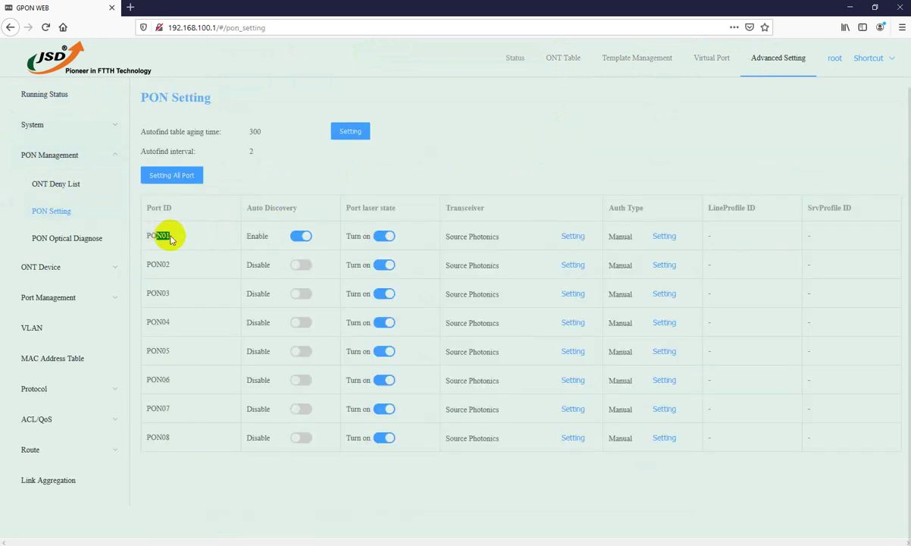
{"action": "left_click_drag", "start_coordinate": [615, 235], "coordinate": [628, 207]}
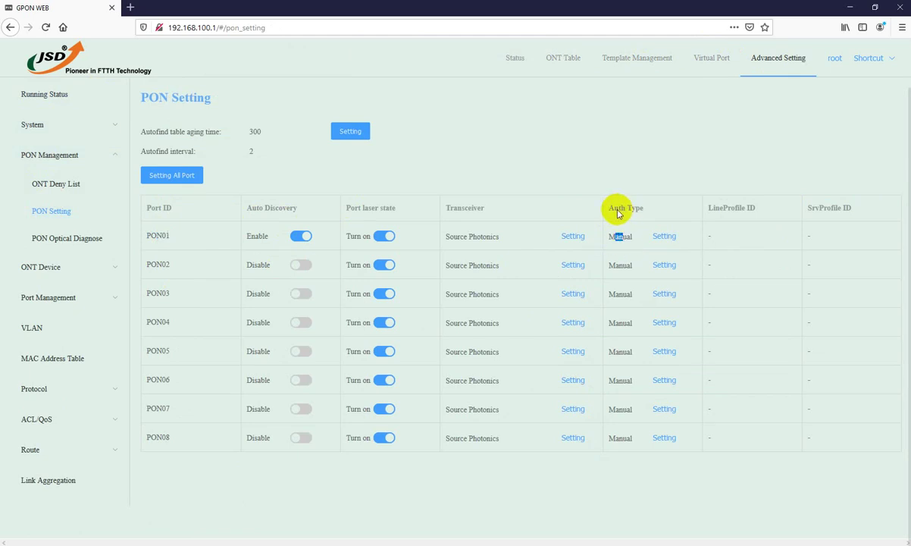
Set PON01's authentication type to Auto with line profile lineprofile_0 and the service profile with ID 1, and apply it
{"action": "left_click", "coordinate": [663, 238]}
{"action": "left_click", "coordinate": [445, 170]}
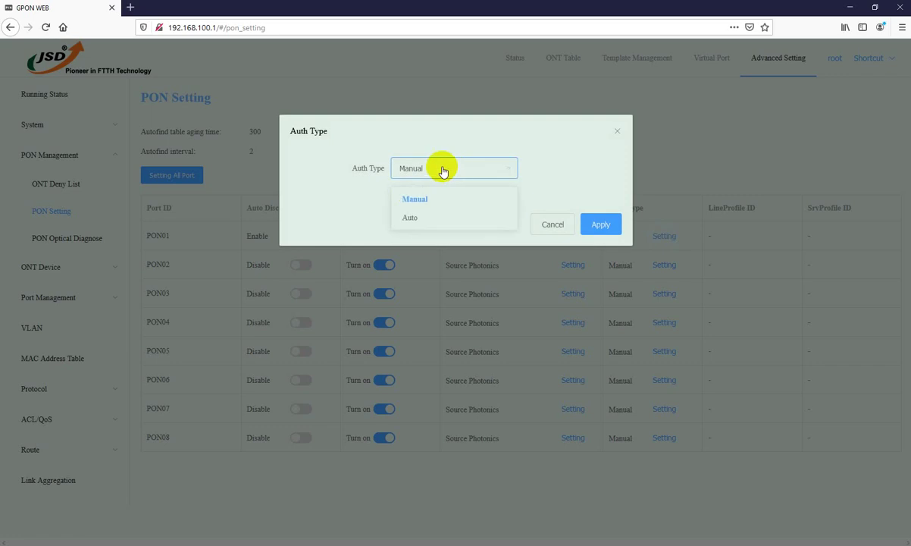
{"action": "left_click", "coordinate": [409, 217]}
{"action": "left_click", "coordinate": [432, 203]}
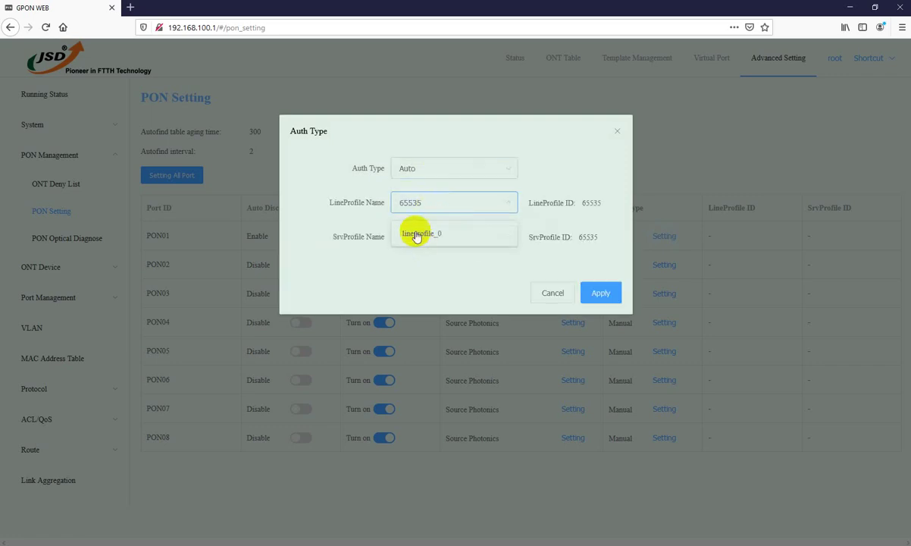
{"action": "left_click", "coordinate": [416, 234]}
{"action": "left_click", "coordinate": [432, 238]}
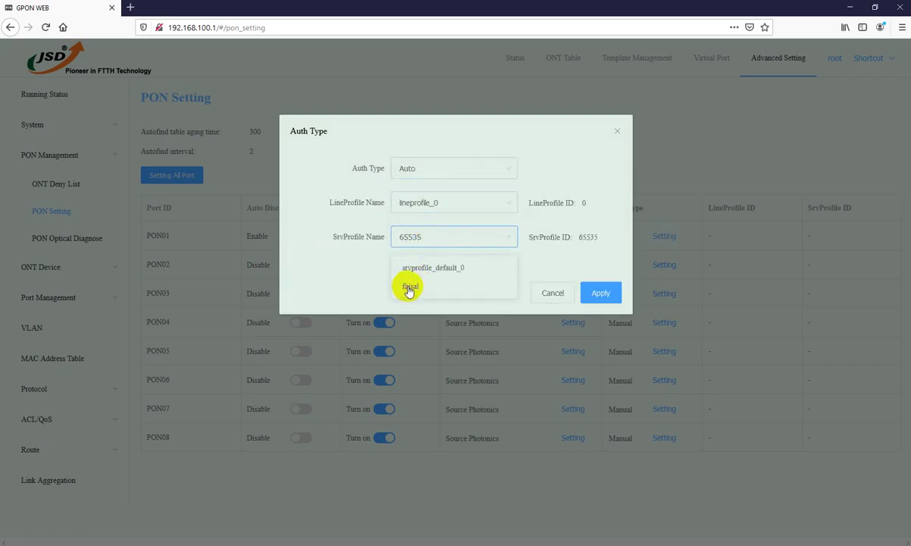
{"action": "left_click", "coordinate": [410, 287]}
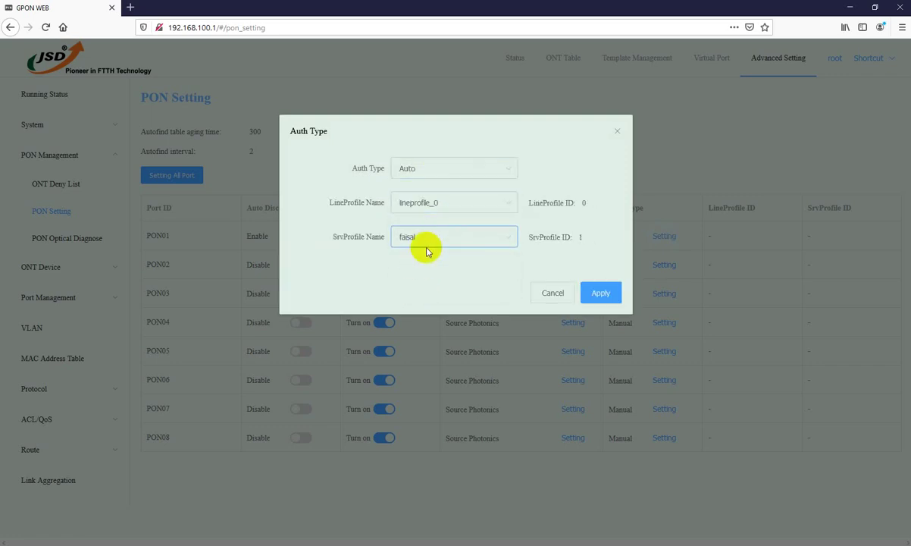
{"action": "left_click", "coordinate": [599, 294]}
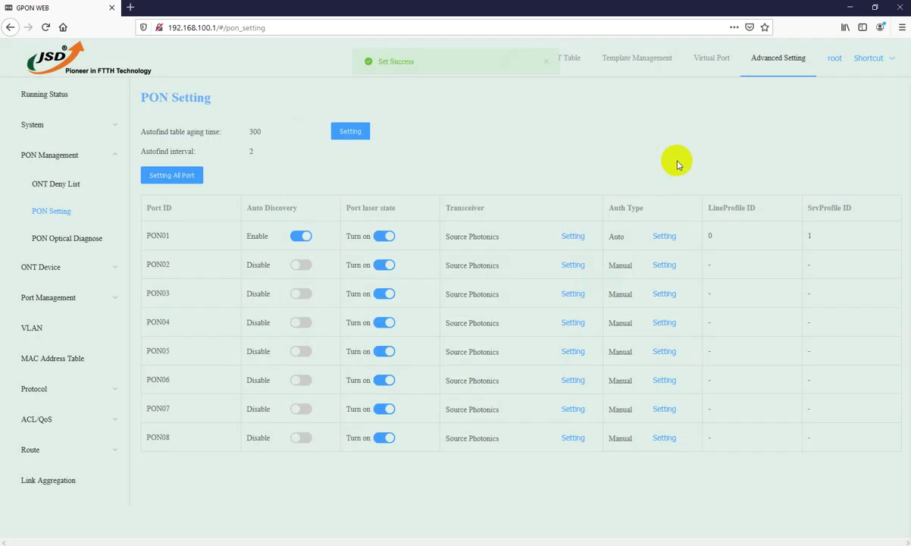
Open the ONT table for PON01 and reload it to check the registration and running state of its ONTs
{"action": "left_click", "coordinate": [568, 61]}
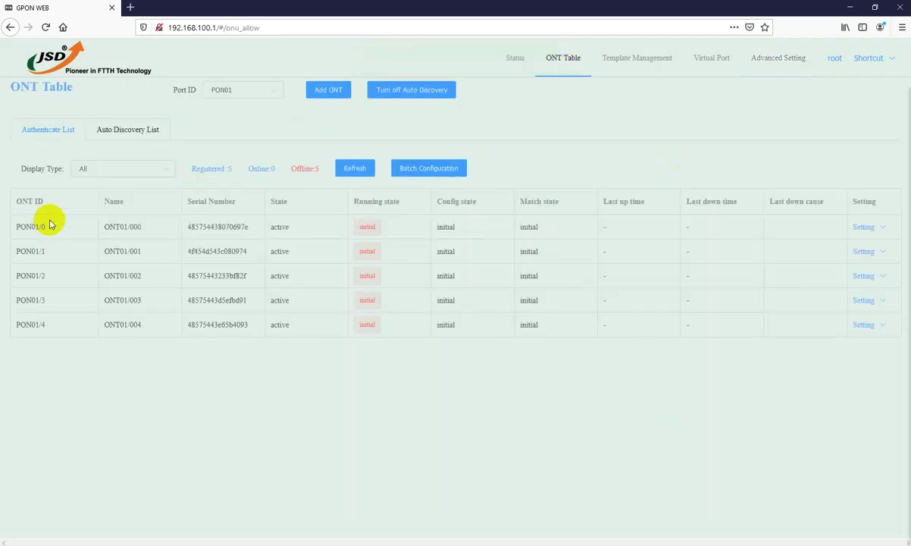
{"action": "left_click", "coordinate": [46, 27]}
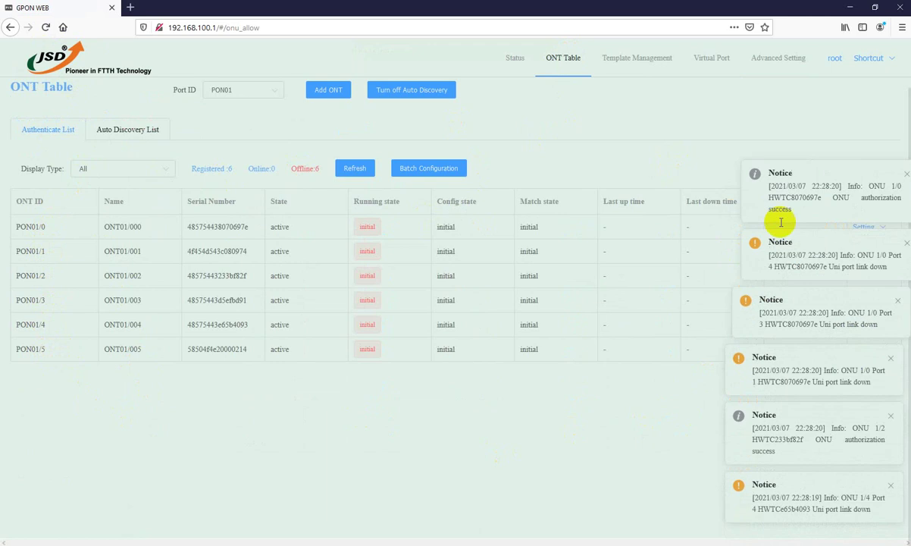
{"action": "left_click", "coordinate": [46, 29]}
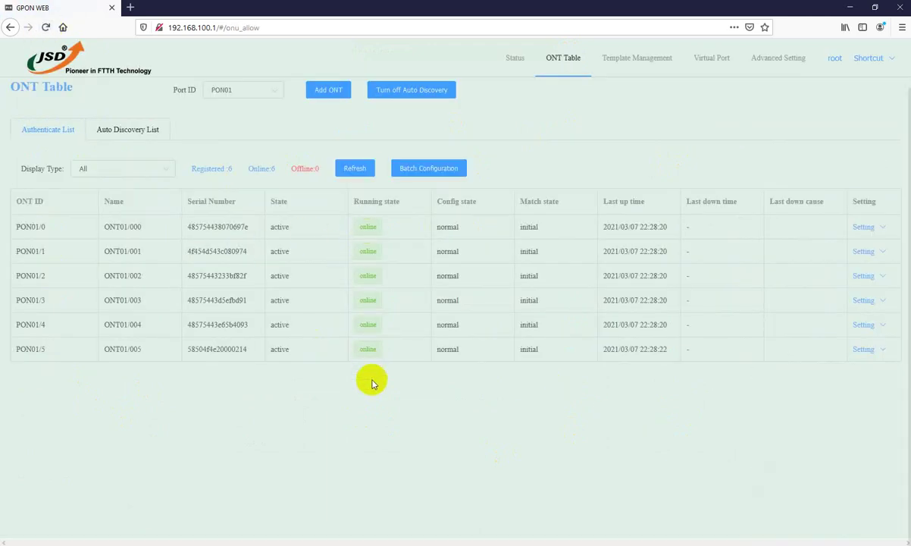
Check the virtual port list and the auto configuration templates for existing entries
{"action": "left_click", "coordinate": [711, 61]}
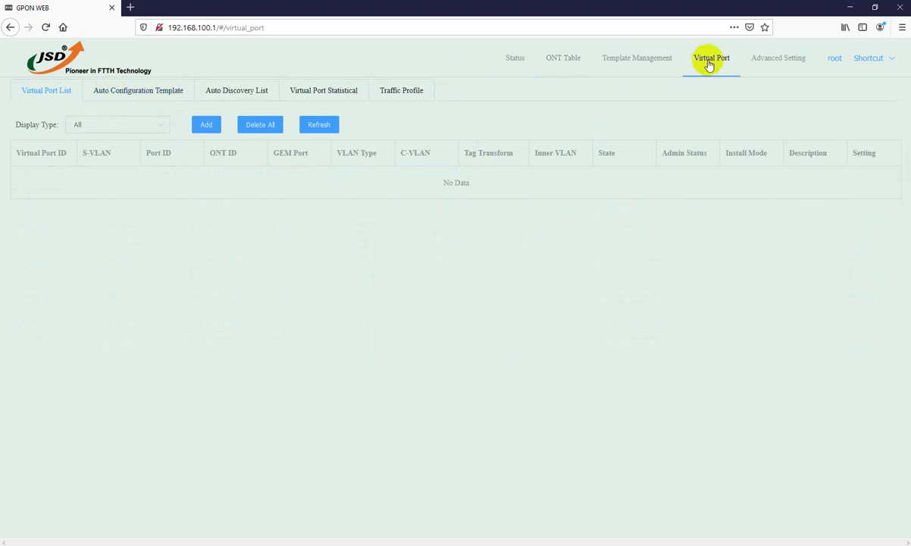
{"action": "left_click", "coordinate": [39, 99]}
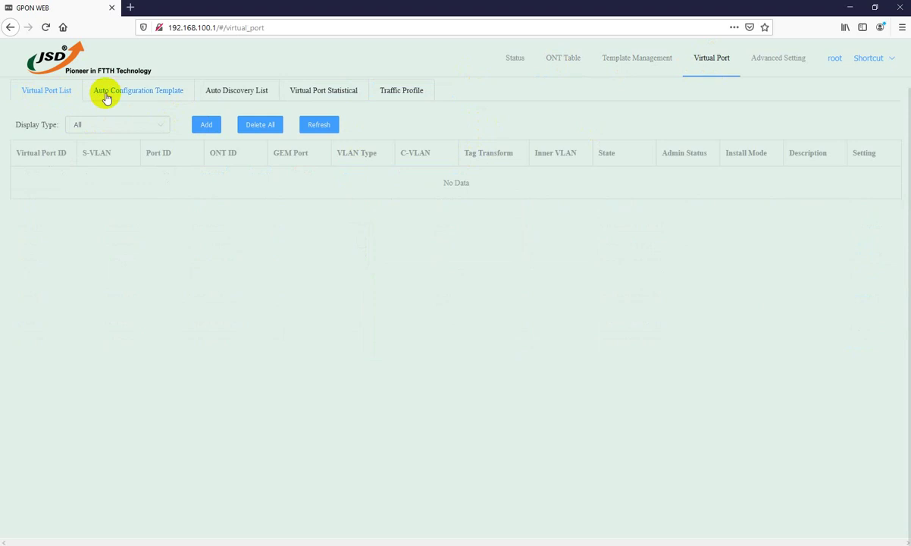
{"action": "left_click", "coordinate": [107, 94]}
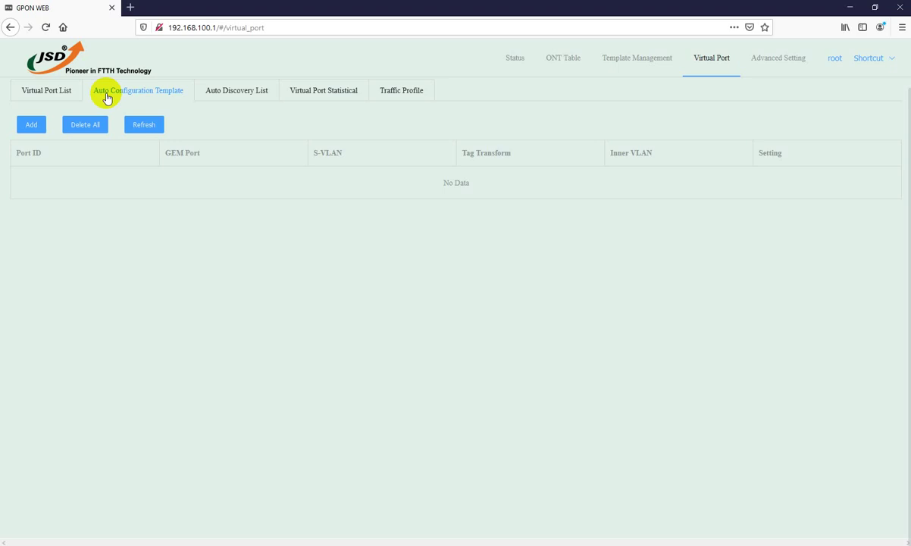
Add a virtual port auto configuration template for PON01 with GEM port 2, S-VLAN 3012 and tag transform Translate
{"action": "left_click", "coordinate": [32, 126]}
{"action": "left_click", "coordinate": [30, 126]}
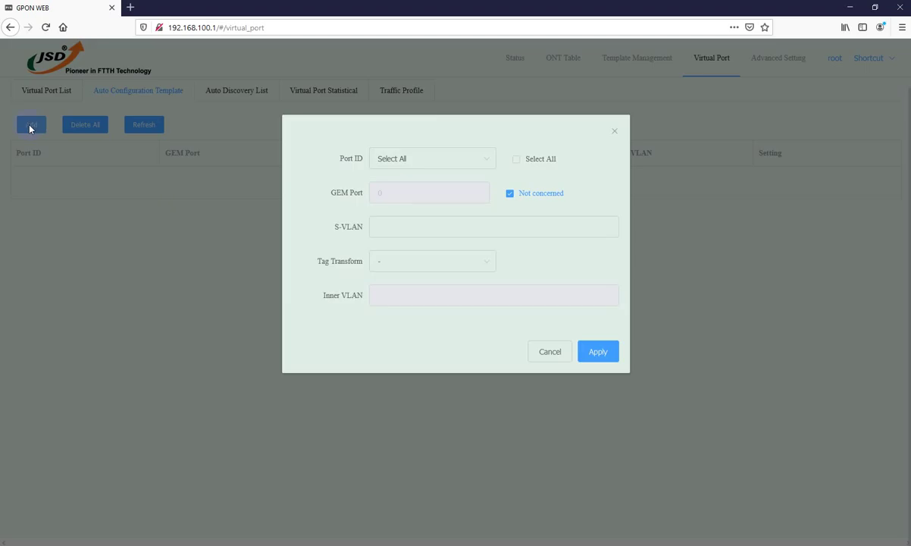
{"action": "left_click", "coordinate": [435, 163]}
{"action": "left_click", "coordinate": [392, 207]}
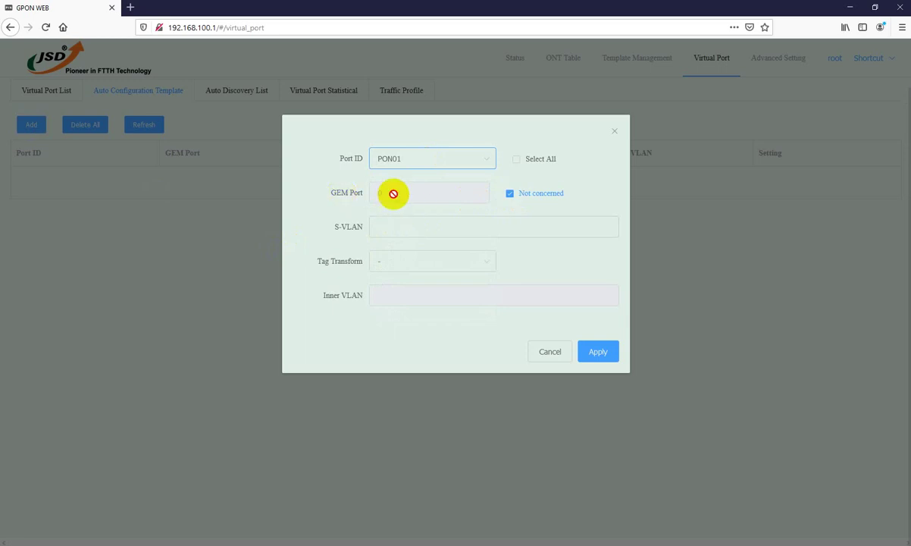
{"action": "left_click", "coordinate": [509, 194]}
{"action": "left_click", "coordinate": [347, 200]}
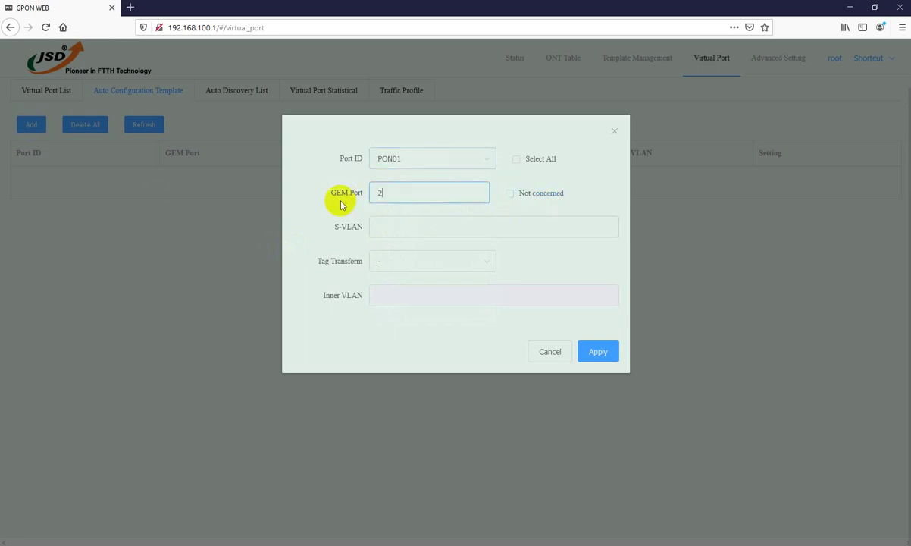
{"action": "left_click", "coordinate": [397, 228]}
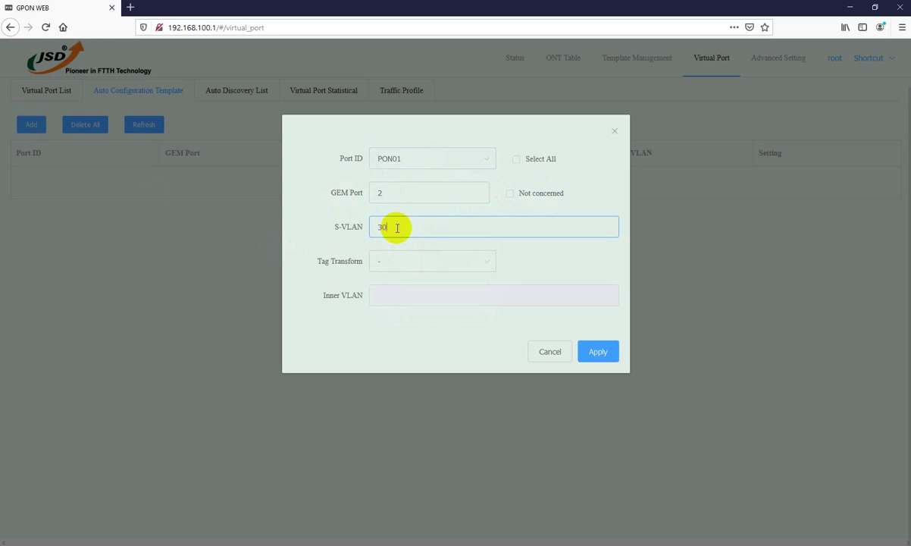
{"action": "type", "text": "3012"}
{"action": "left_click", "coordinate": [396, 259]}
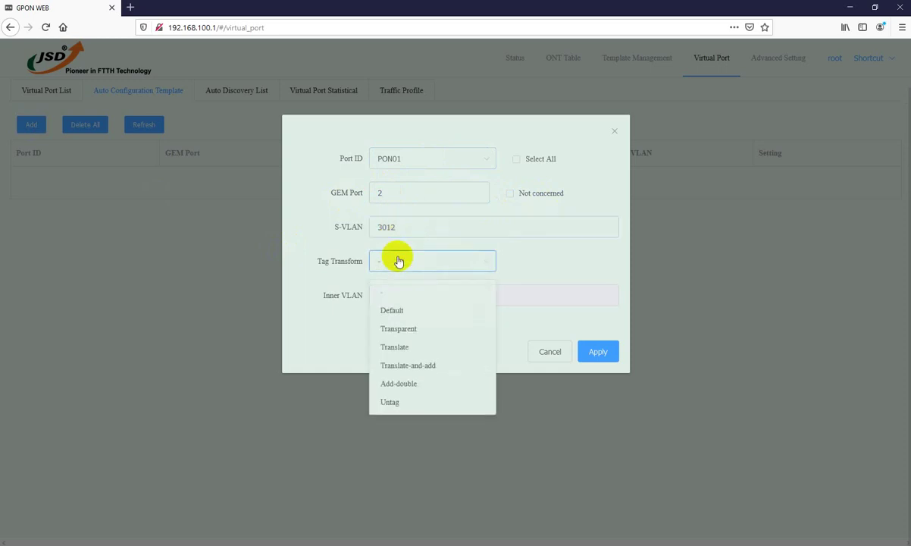
{"action": "left_click", "coordinate": [392, 350]}
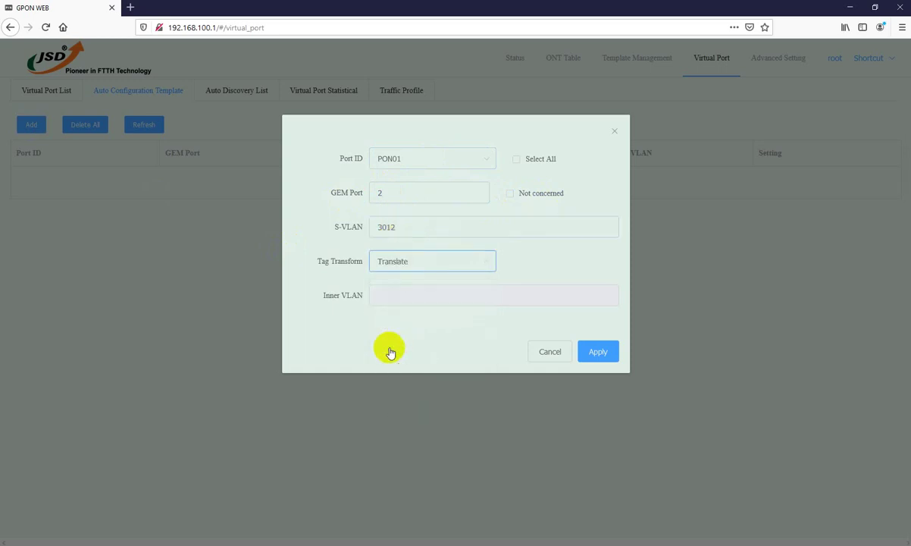
{"action": "left_click", "coordinate": [597, 355]}
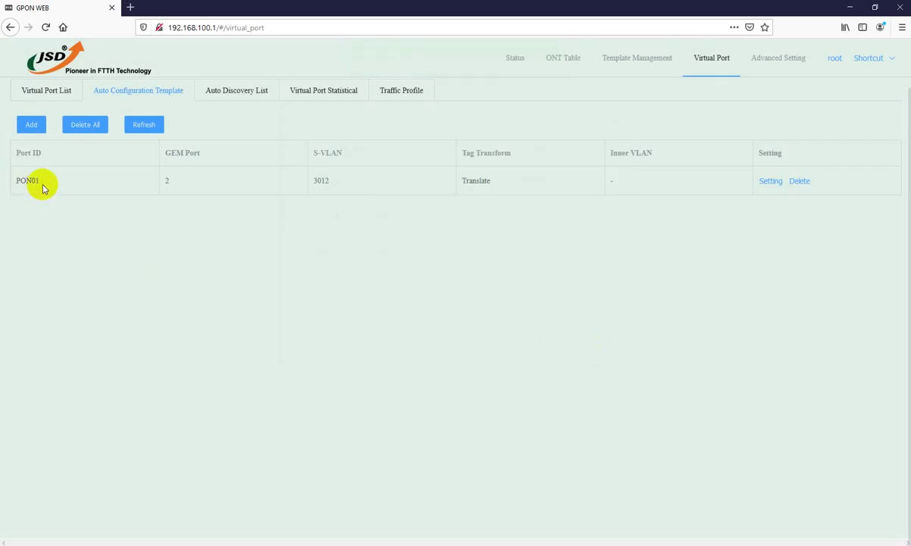
Compare the new PON01 template with the virtual port list, checking the port ID, ONT ID and S-VLAN of the entries
{"action": "left_click_drag", "start_coordinate": [63, 183], "coordinate": [19, 181]}
{"action": "left_click", "coordinate": [45, 91]}
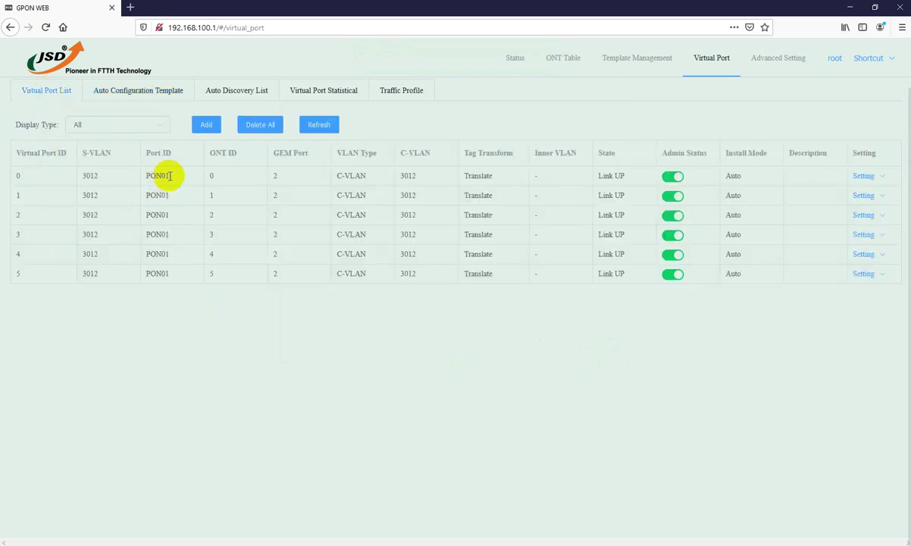
{"action": "left_click_drag", "start_coordinate": [158, 175], "coordinate": [210, 180]}
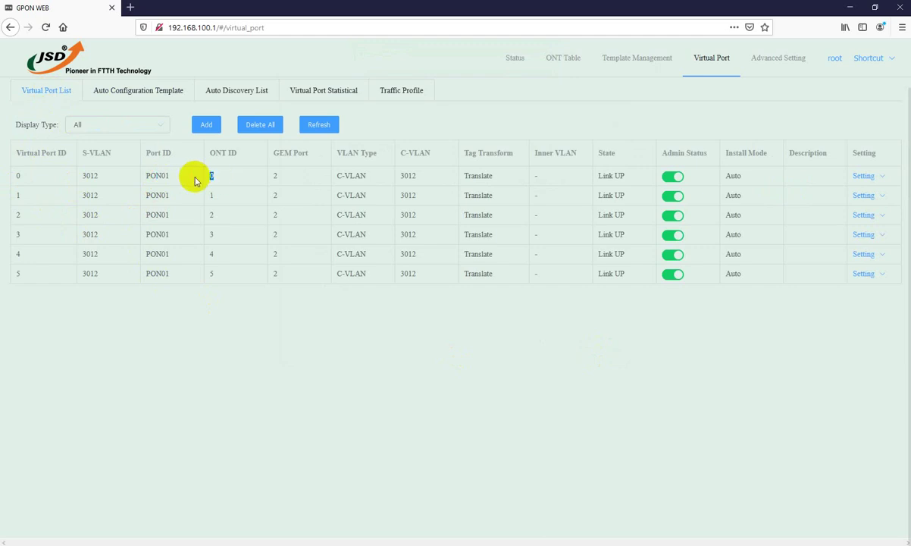
{"action": "left_click", "coordinate": [204, 179]}
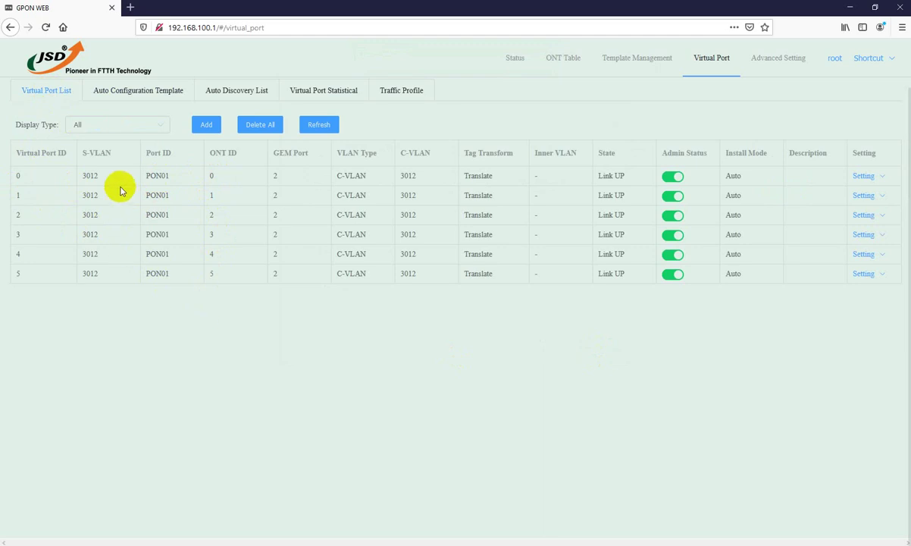
{"action": "double_click", "coordinate": [85, 177]}
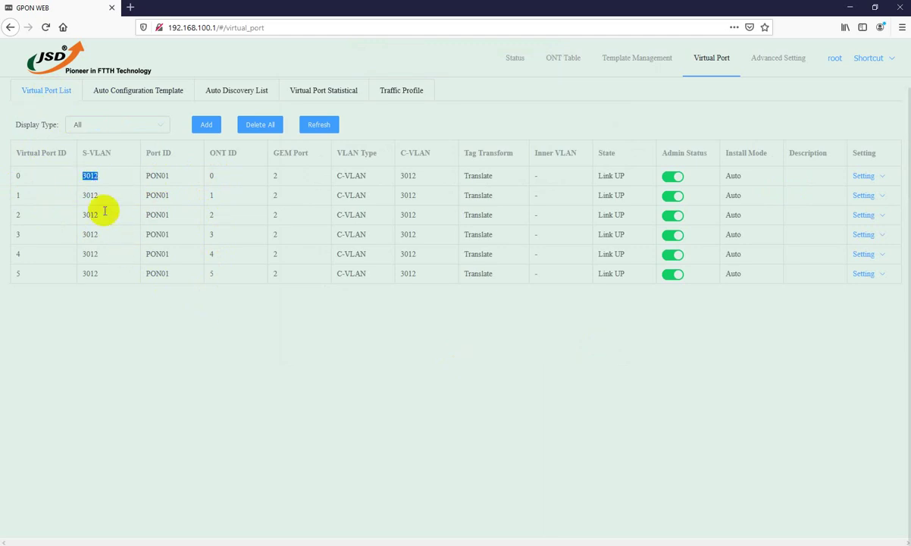
{"action": "left_click", "coordinate": [102, 228]}
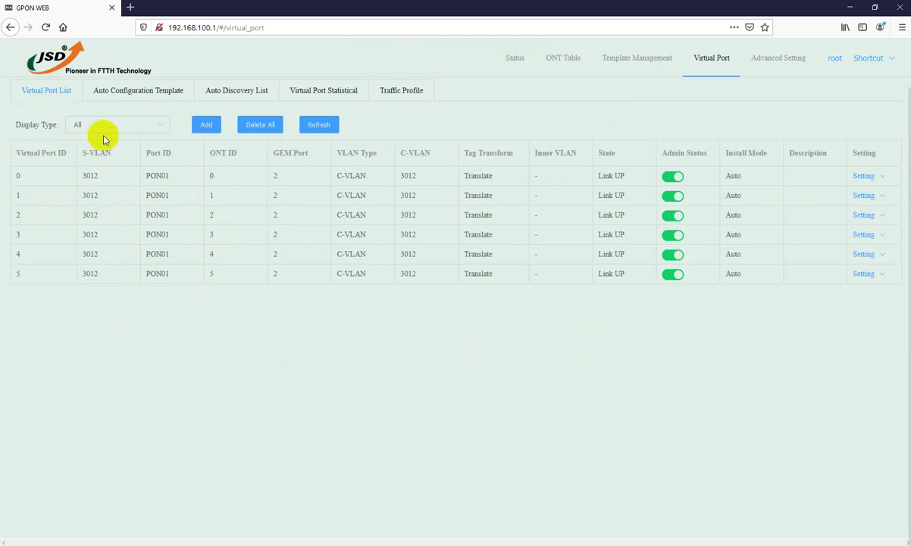
{"action": "left_click", "coordinate": [113, 91]}
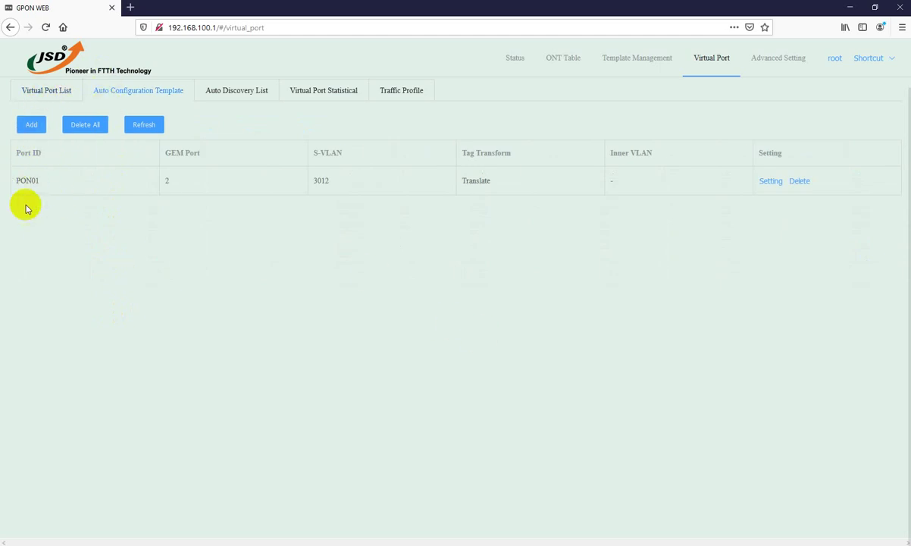
{"action": "left_click", "coordinate": [46, 94]}
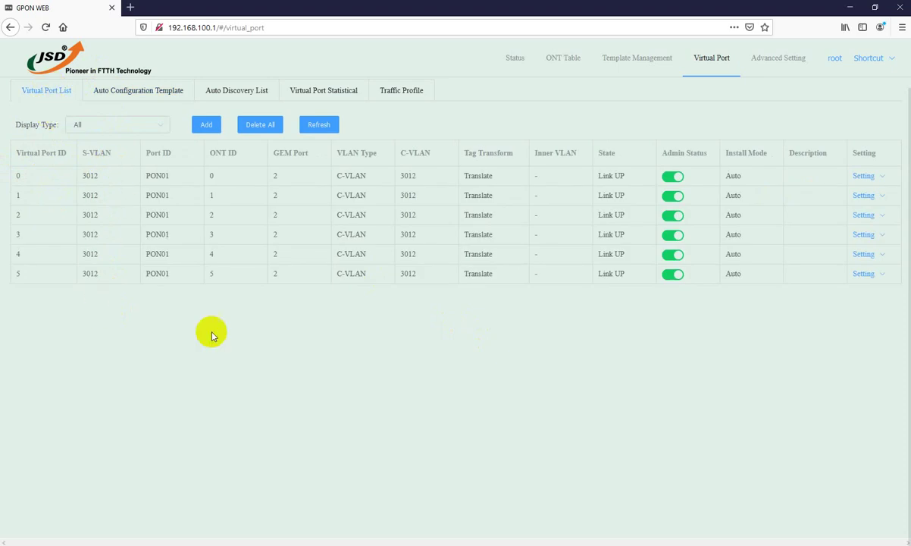
Switch to WinBox and examine the PPPoE server bindings under vl-3012 in the interface list
{"action": "left_click", "coordinate": [635, 542]}
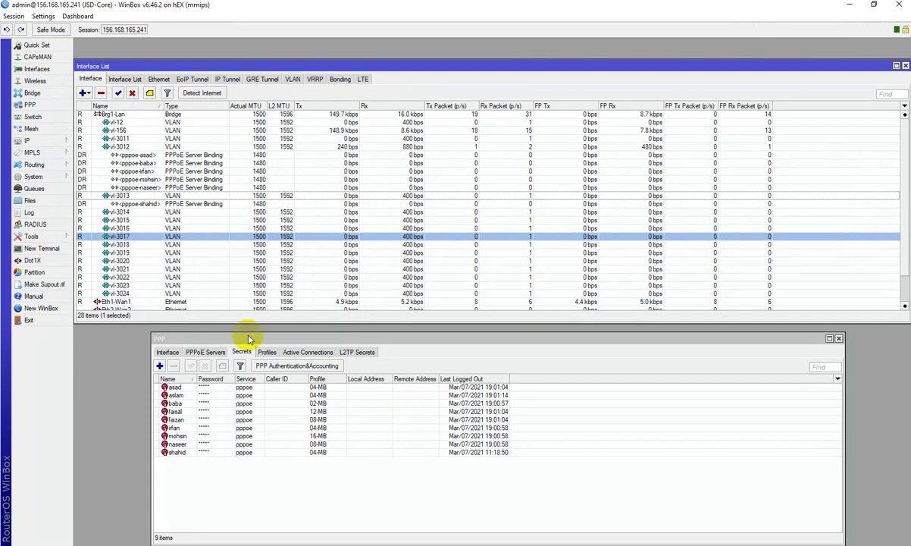
{"action": "left_click", "coordinate": [135, 155]}
{"action": "left_click", "coordinate": [137, 163]}
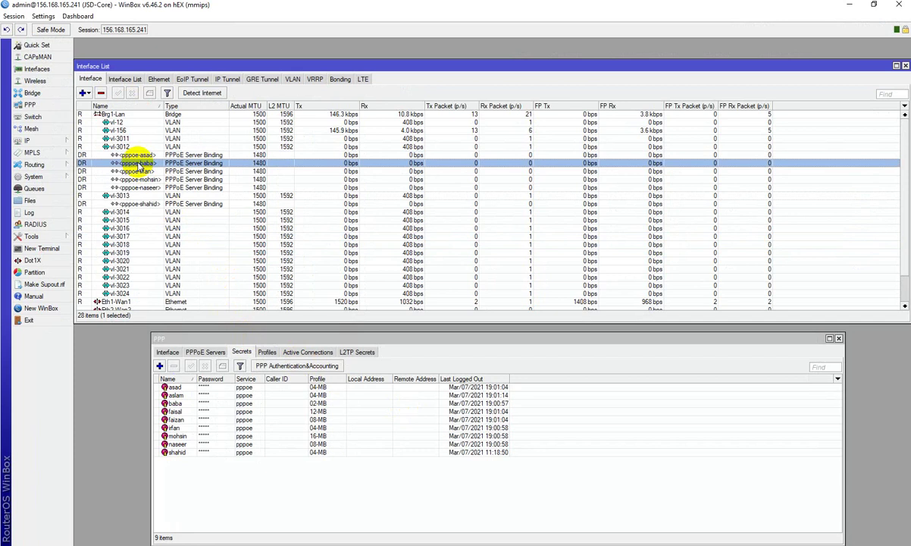
{"action": "left_click", "coordinate": [136, 171]}
{"action": "left_click", "coordinate": [130, 179]}
{"action": "left_click", "coordinate": [128, 187]}
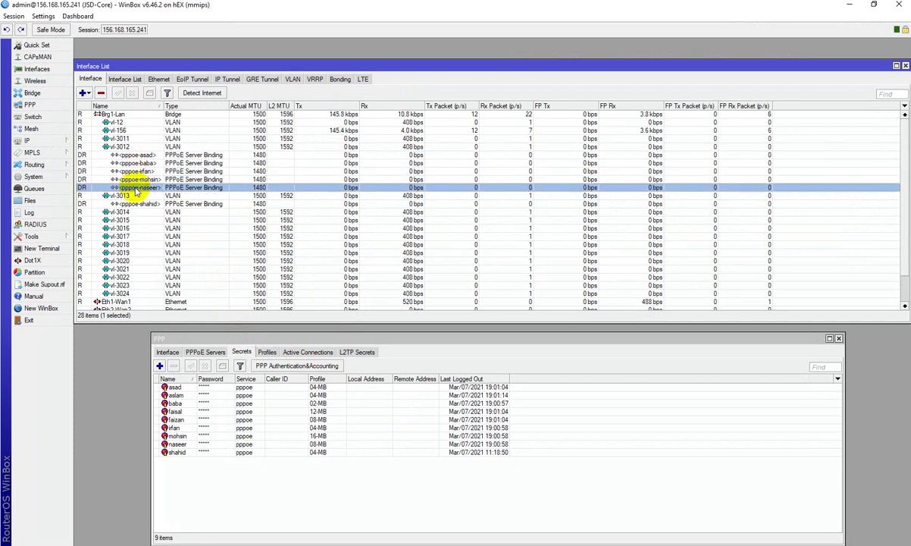
{"action": "left_click", "coordinate": [129, 155]}
{"action": "left_click", "coordinate": [130, 171]}
{"action": "left_click", "coordinate": [133, 179]}
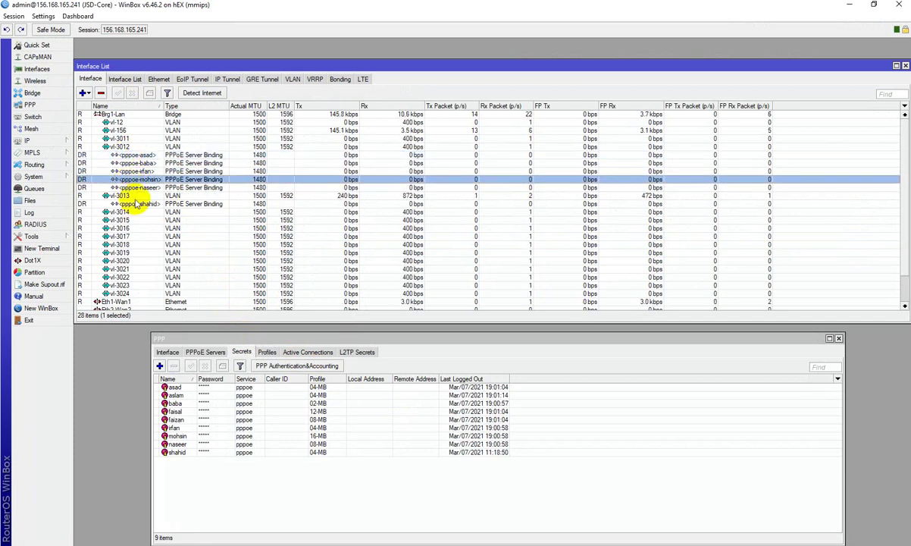
Go through the individual PPPoE sessions listed under vl-3012 one by one
{"action": "left_click", "coordinate": [133, 155]}
{"action": "left_click", "coordinate": [136, 163]}
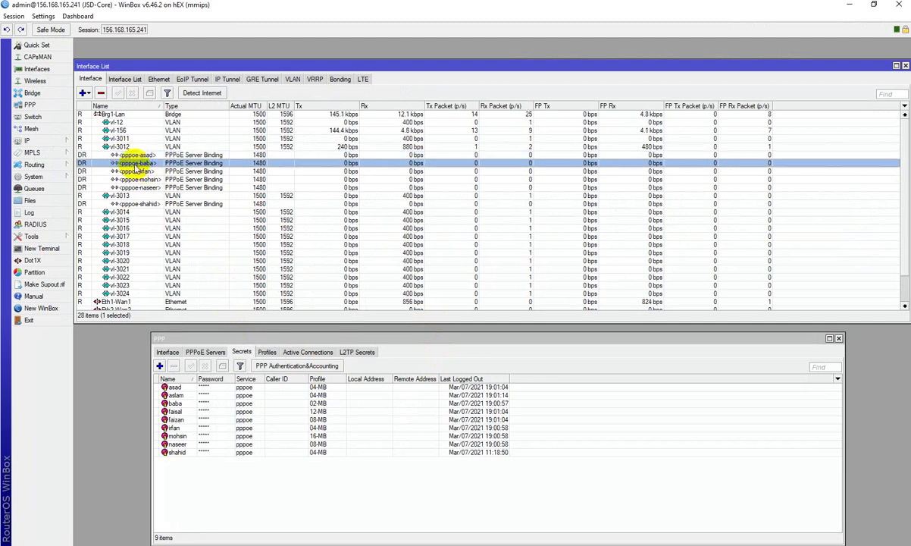
{"action": "left_click", "coordinate": [127, 172]}
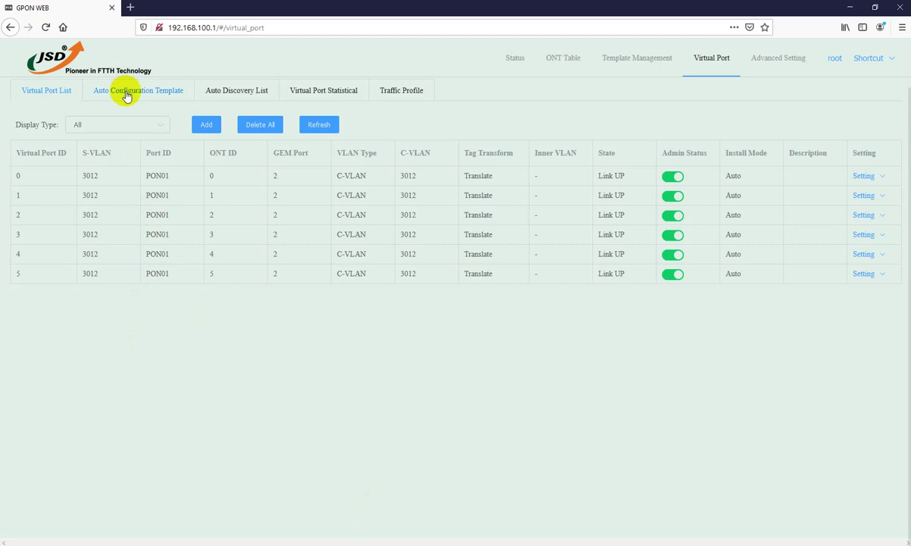
In the OLT web interface, add a PON01 virtual port auto configuration template with GEM port 3, S-VLAN 3013 and tag transform Translate
{"action": "left_click", "coordinate": [123, 94]}
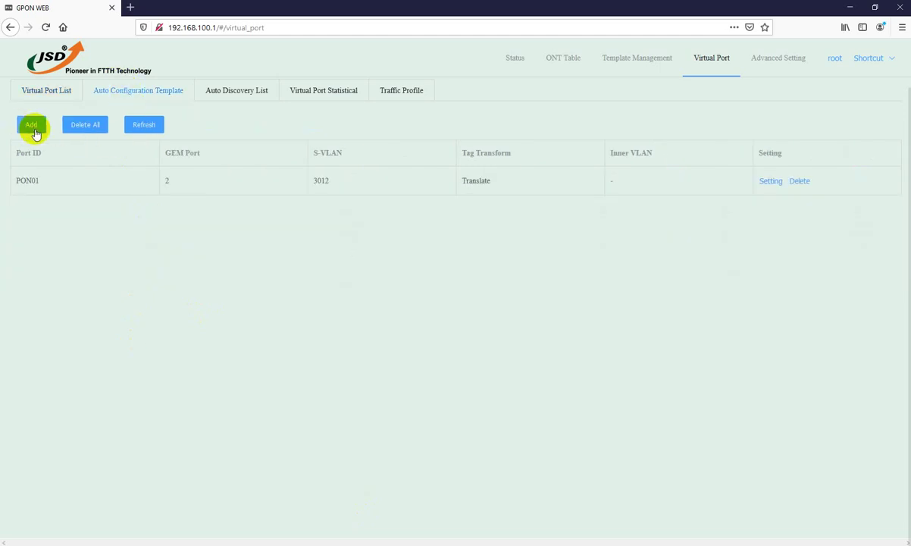
{"action": "left_click", "coordinate": [29, 126]}
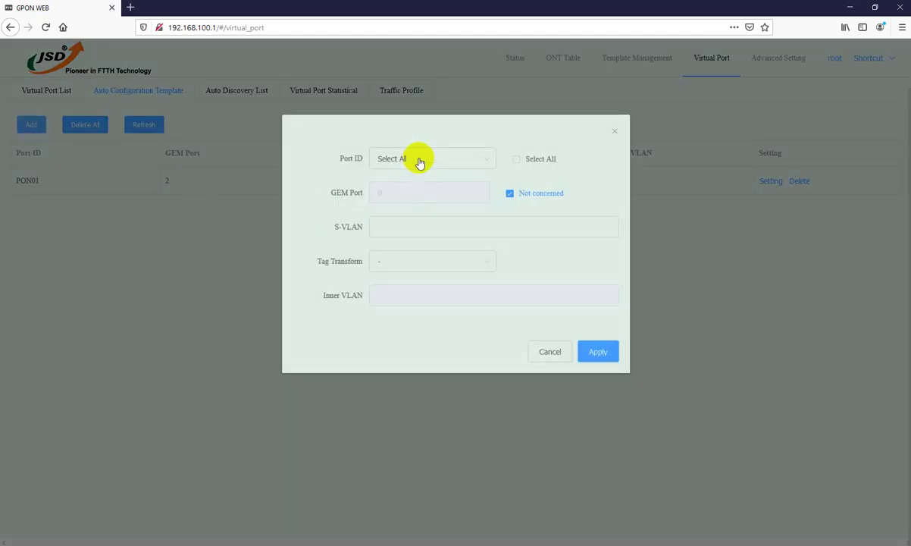
{"action": "left_click", "coordinate": [419, 161]}
{"action": "left_click", "coordinate": [390, 206]}
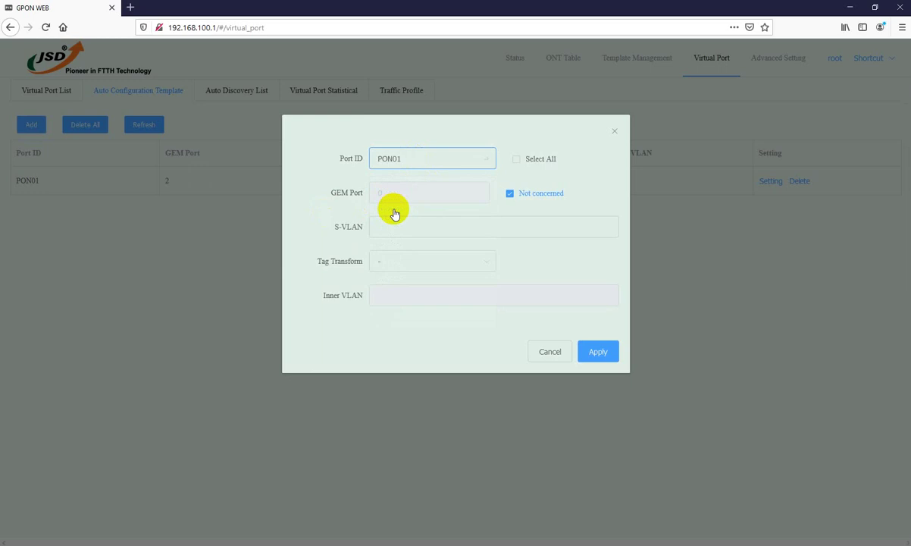
{"action": "left_click", "coordinate": [507, 195]}
{"action": "double_click", "coordinate": [377, 194]}
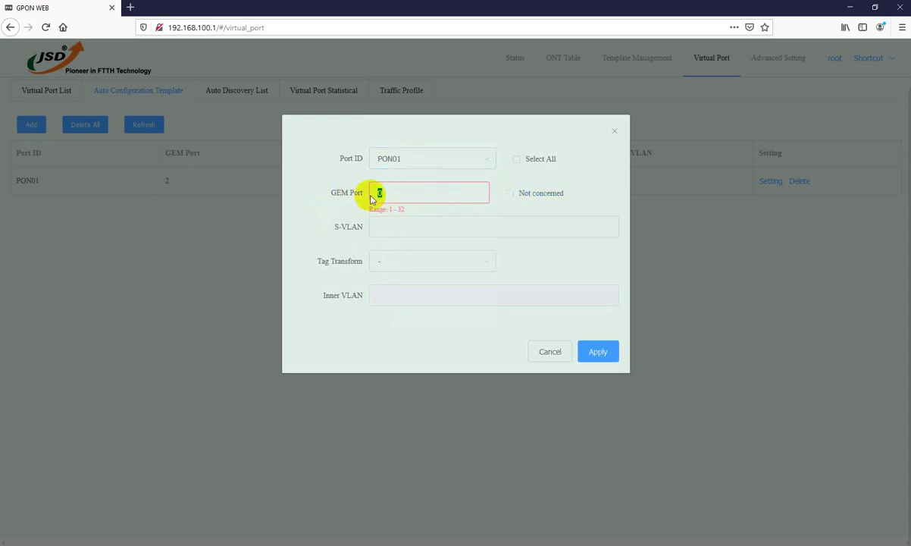
{"action": "type", "text": "3"}
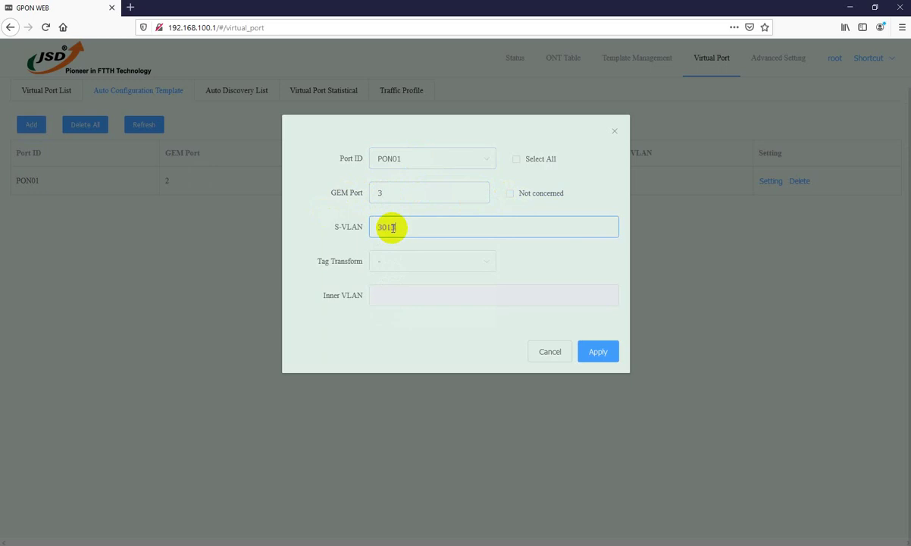
{"action": "left_click", "coordinate": [393, 227]}
{"action": "type", "text": "3013"}
{"action": "left_click", "coordinate": [403, 262]}
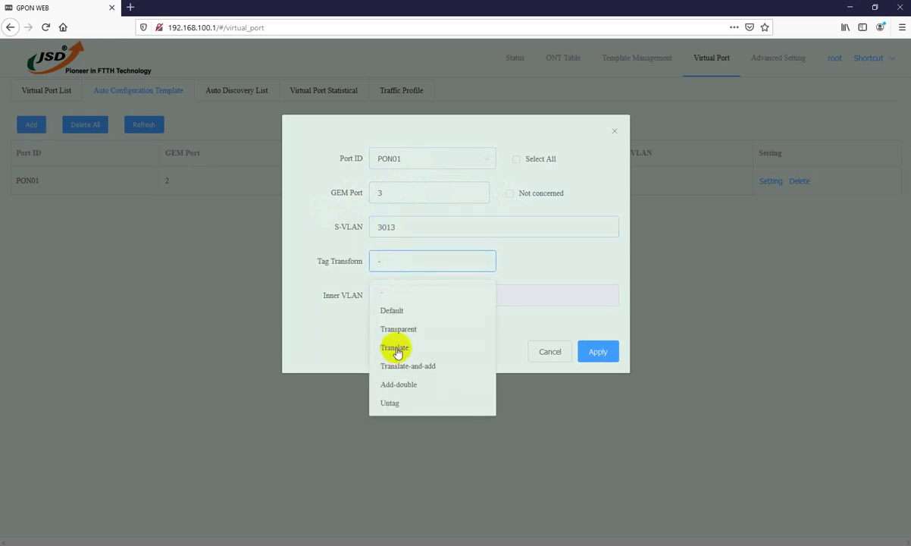
{"action": "left_click", "coordinate": [393, 347]}
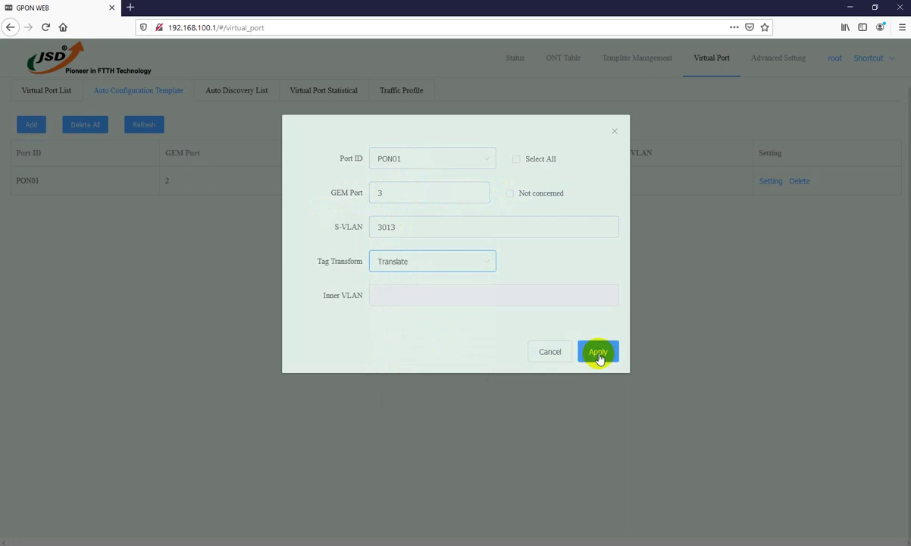
{"action": "left_click", "coordinate": [602, 356]}
Check the S-VLAN and port ID of the VLAN 3013 entries in the virtual port list and refresh it
{"action": "left_click", "coordinate": [44, 90]}
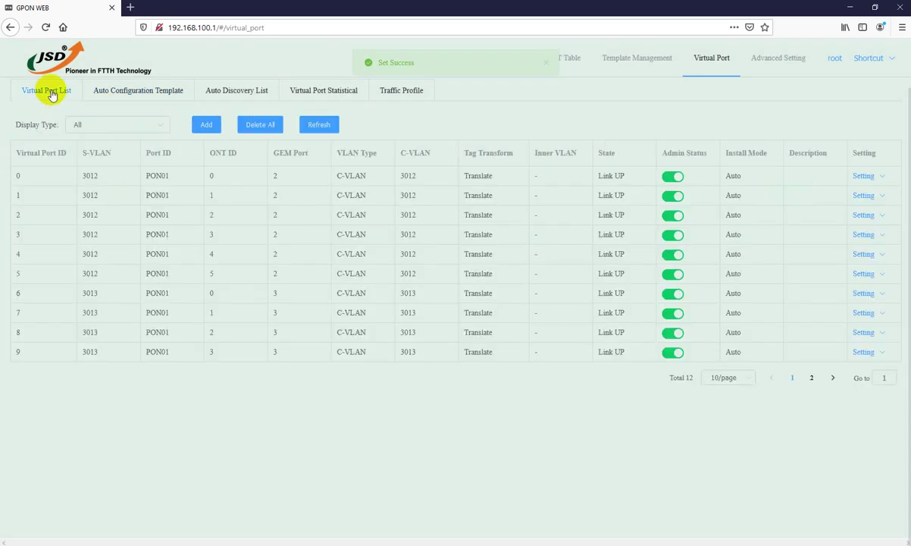
{"action": "double_click", "coordinate": [97, 294]}
{"action": "left_click_drag", "start_coordinate": [171, 294], "coordinate": [149, 294]}
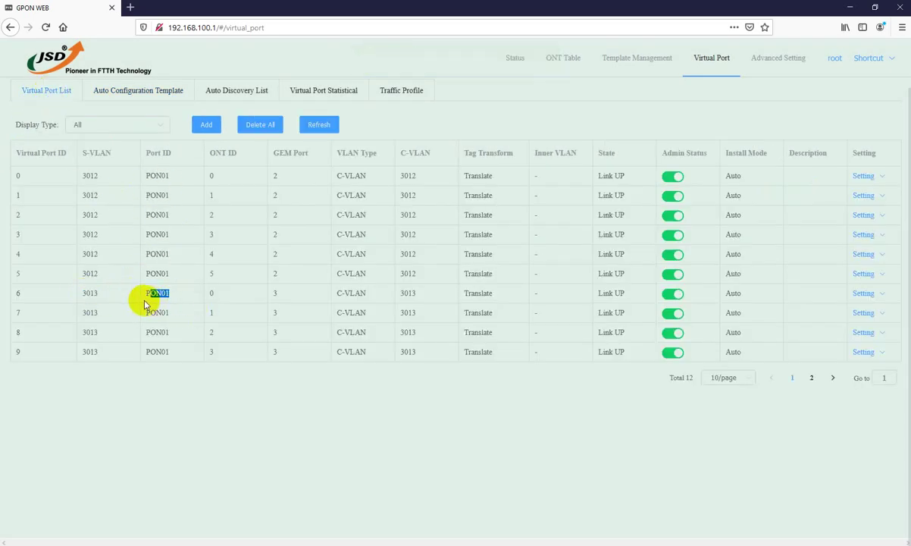
{"action": "left_click", "coordinate": [321, 127]}
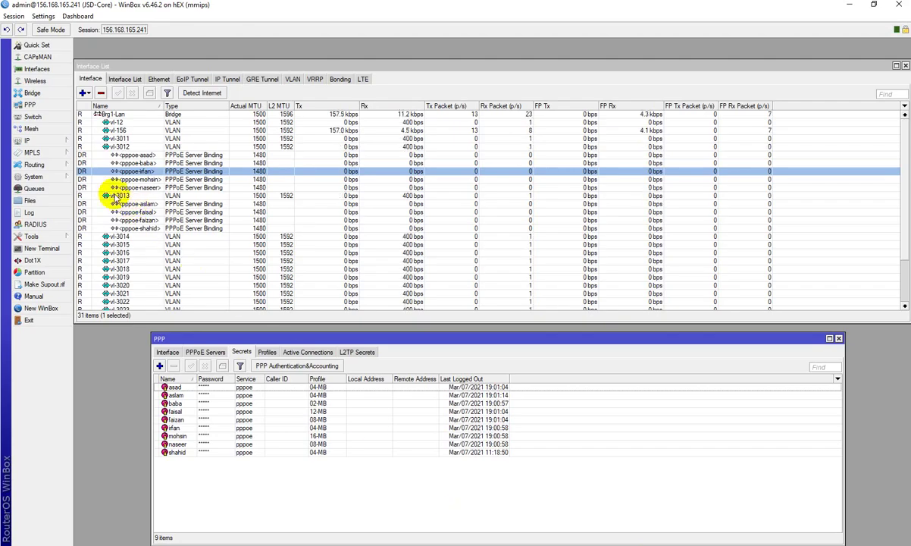
Switch to WinBox and examine the PPPoE server bindings under vl-3013 in the interface list
{"action": "left_click", "coordinate": [130, 203]}
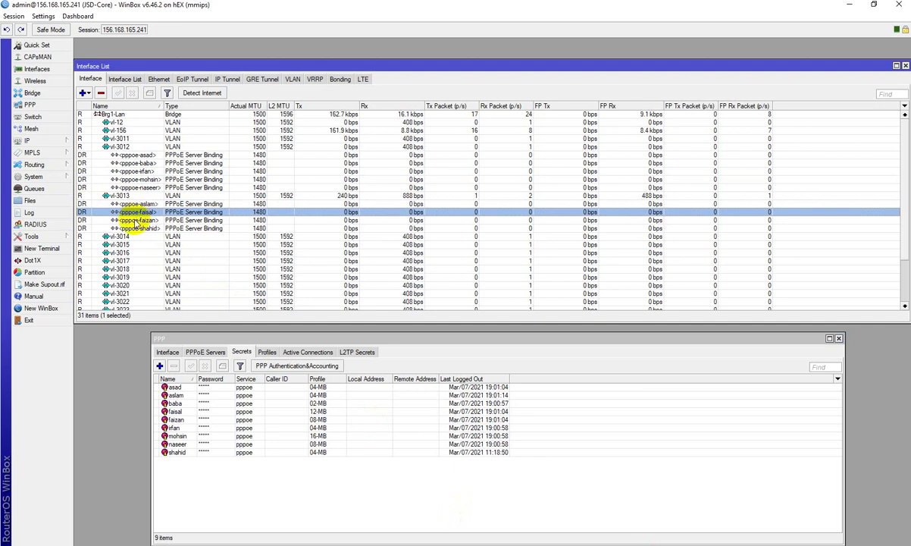
{"action": "left_click", "coordinate": [127, 227]}
{"action": "left_click", "coordinate": [135, 212]}
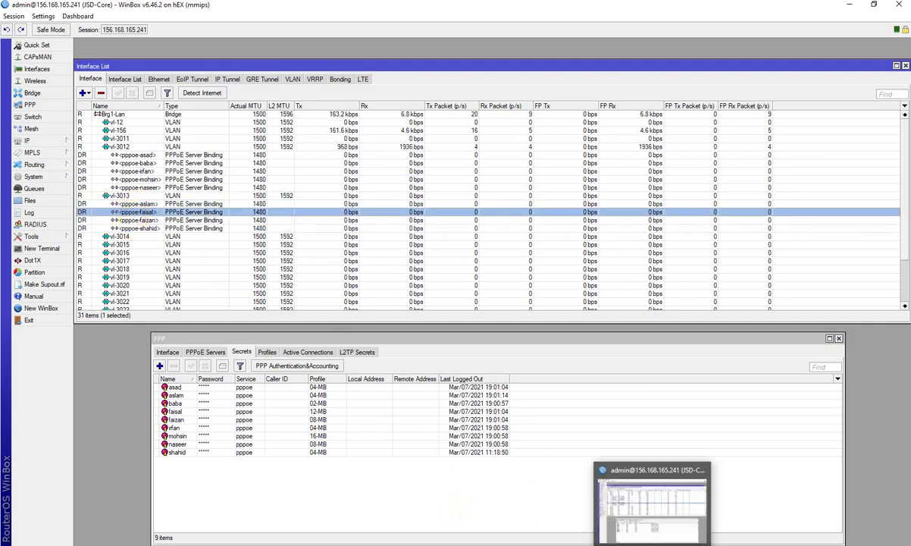
Return to the OLT web interface and check PON01's port status and the running state of its ONTs in the ONT table
{"action": "left_click", "coordinate": [620, 529]}
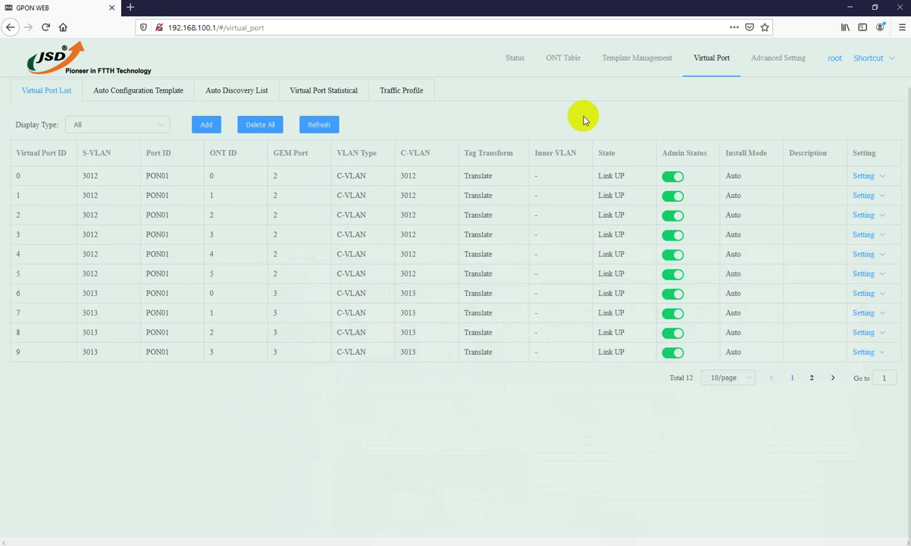
{"action": "left_click", "coordinate": [558, 64]}
{"action": "left_click", "coordinate": [513, 58]}
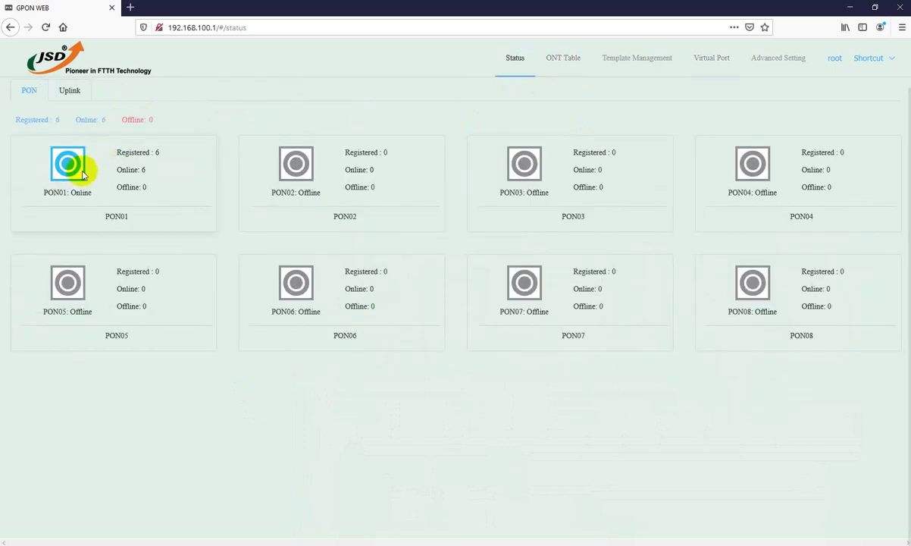
{"action": "left_click", "coordinate": [161, 152]}
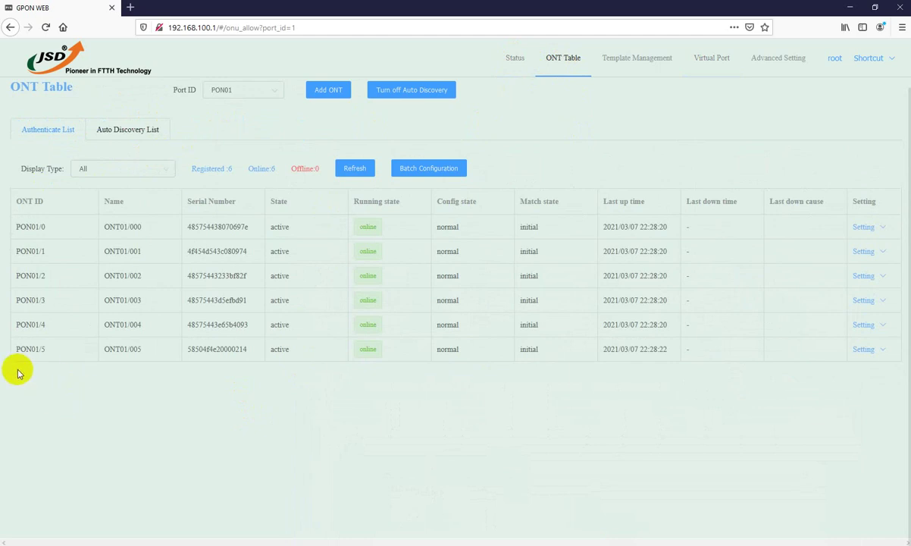
{"action": "mouse_move", "coordinate": [30, 372]}
{"action": "left_mouse_down"}
{"action": "mouse_move", "coordinate": [55, 371]}
{"action": "mouse_move", "coordinate": [58, 353]}
{"action": "left_mouse_up"}
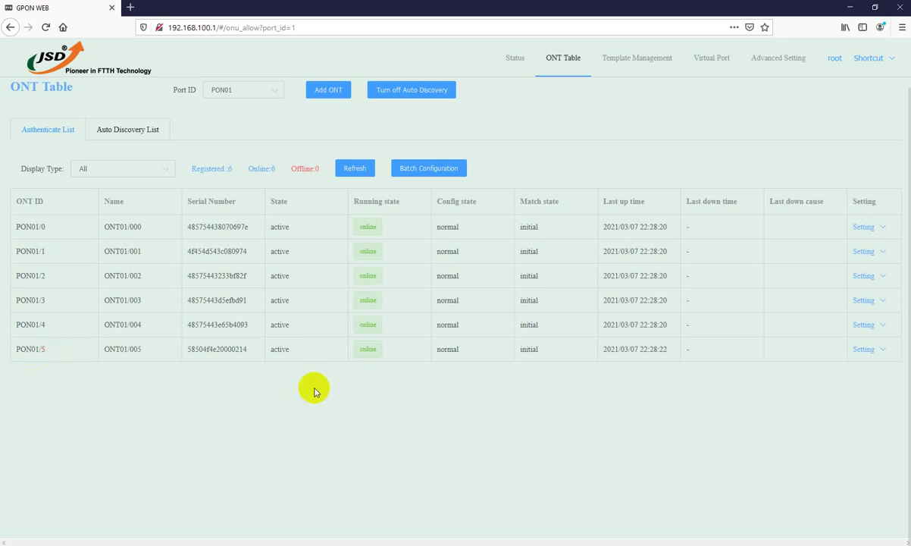
{"action": "left_click_drag", "start_coordinate": [361, 349], "coordinate": [375, 385]}
{"action": "left_click", "coordinate": [364, 372]}
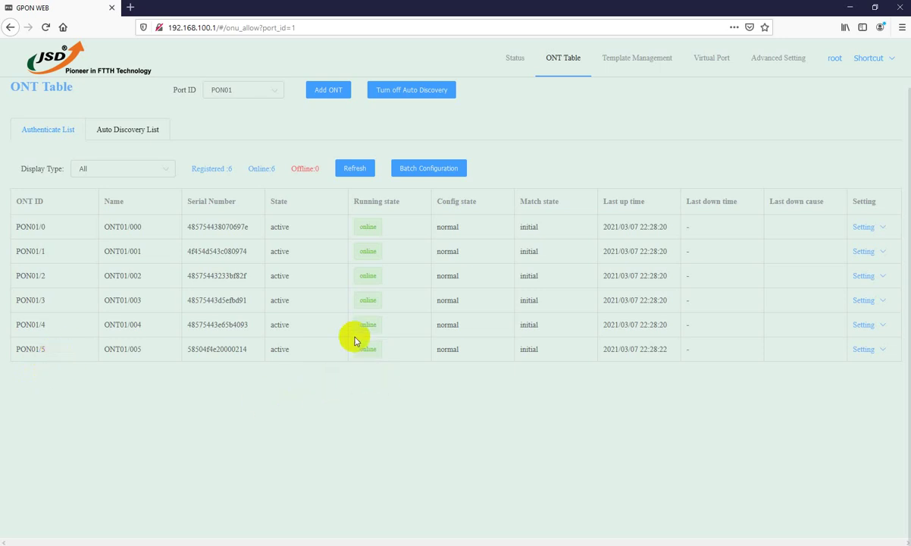
Review the GEM port and S-VLAN of the two PON01 virtual port auto configuration templates
{"action": "left_click", "coordinate": [712, 57]}
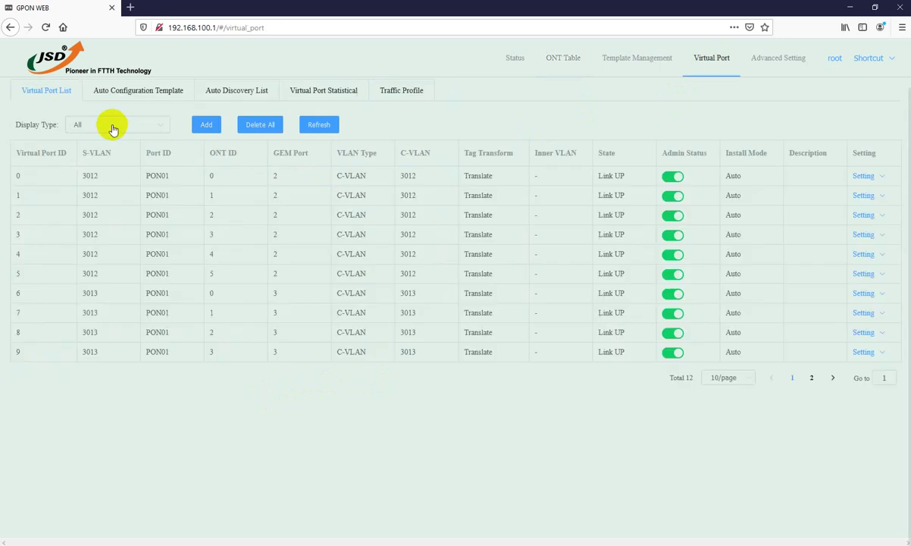
{"action": "left_click", "coordinate": [132, 91]}
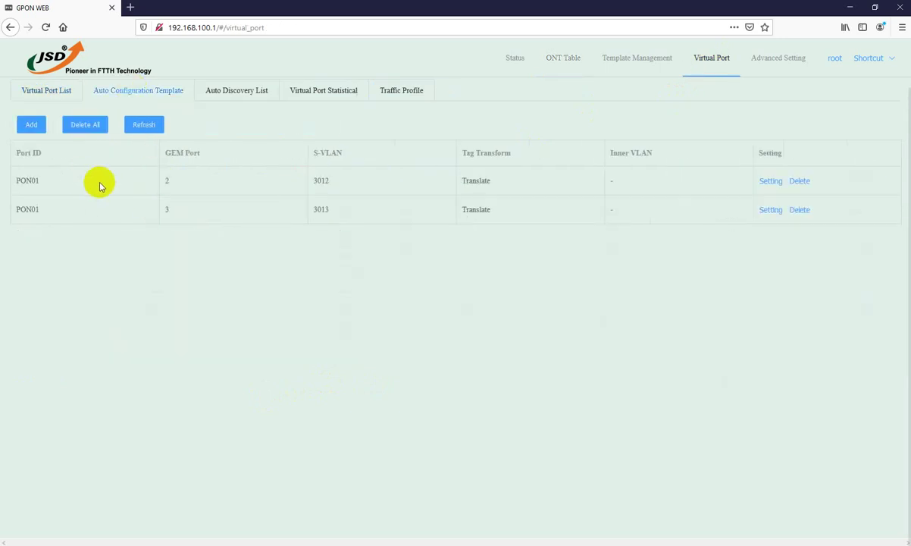
{"action": "left_click_drag", "start_coordinate": [98, 181], "coordinate": [193, 180]}
{"action": "left_click", "coordinate": [139, 220]}
{"action": "left_click_drag", "start_coordinate": [140, 220], "coordinate": [165, 260]}
Check the ONT IDs of the VLAN 3012 entries in the virtual port list
{"action": "left_click", "coordinate": [42, 90]}
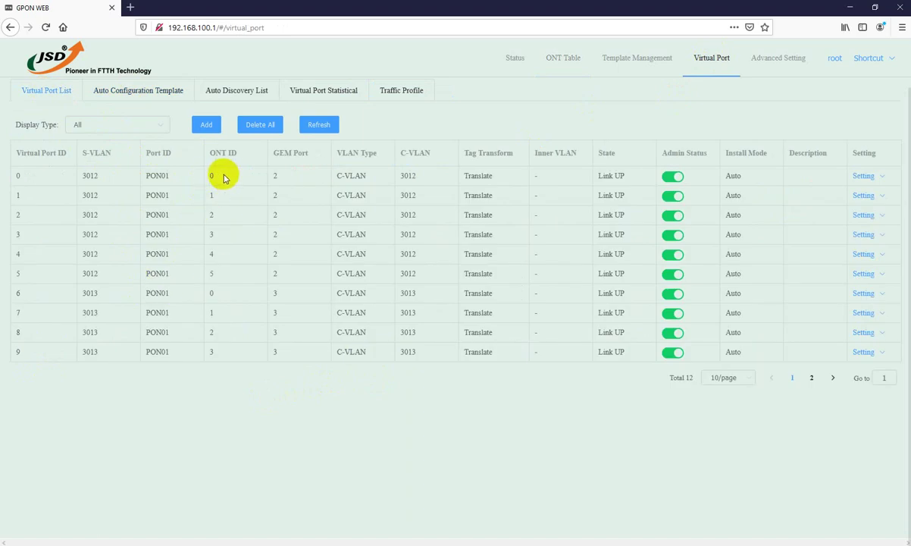
{"action": "double_click", "coordinate": [212, 214]}
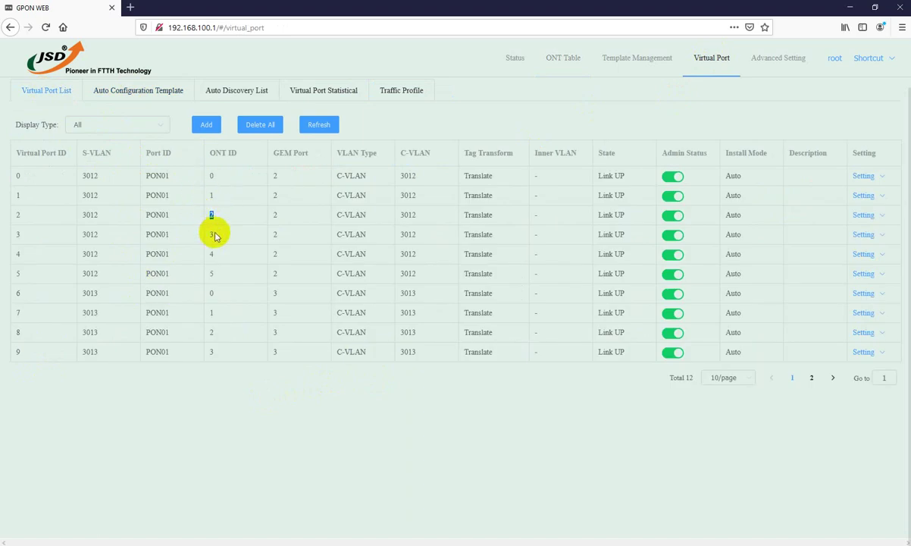
{"action": "double_click", "coordinate": [212, 235]}
{"action": "double_click", "coordinate": [212, 254]}
{"action": "double_click", "coordinate": [212, 274]}
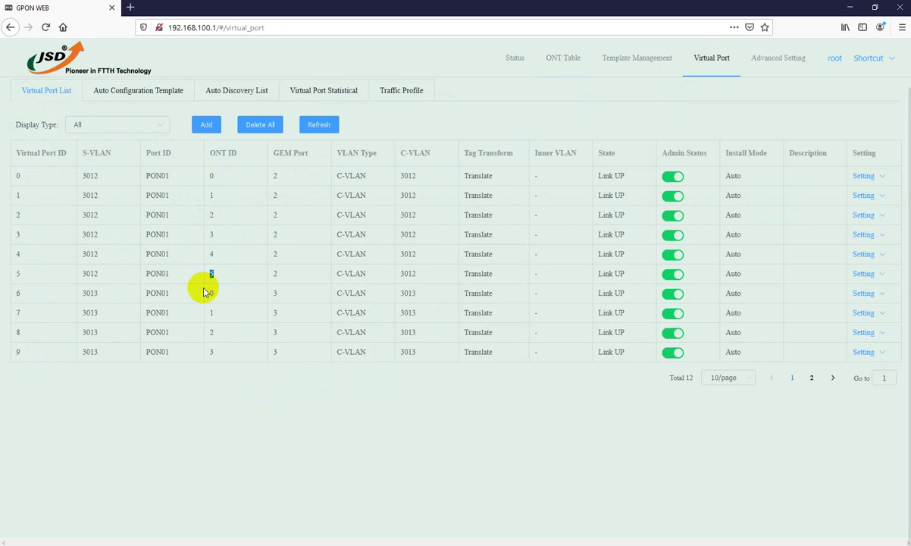
{"action": "left_click", "coordinate": [214, 179]}
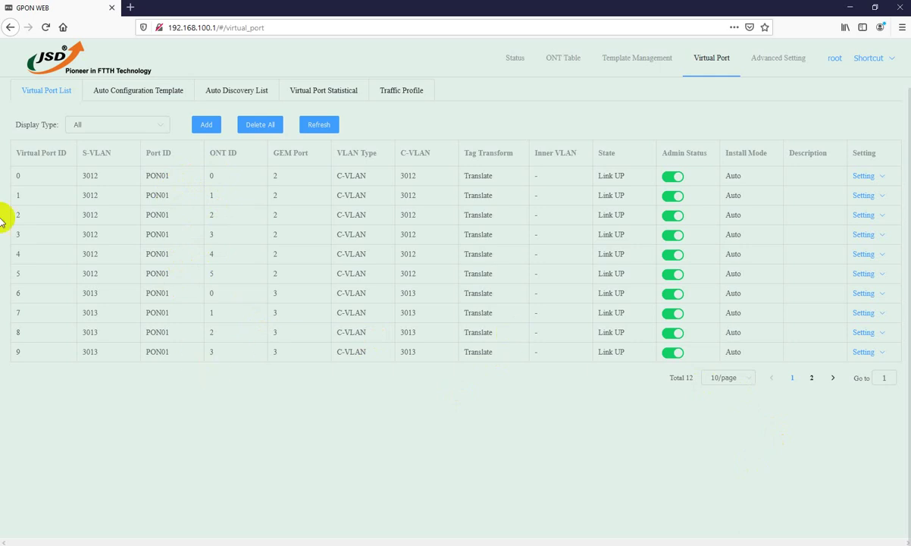
Set the virtual port list to 50 entries per page and check the S-VLANs of the 3012 and 3013 groups
{"action": "left_click", "coordinate": [725, 379]}
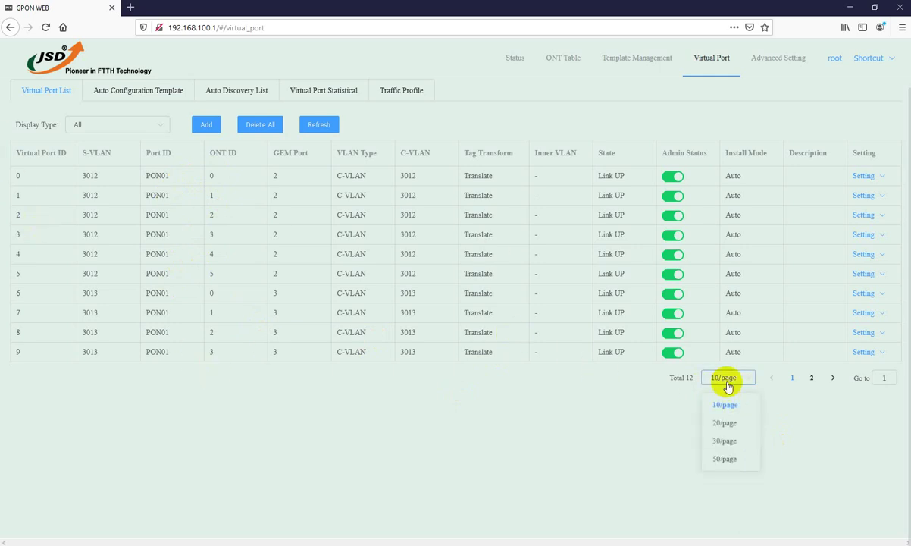
{"action": "left_click", "coordinate": [723, 462]}
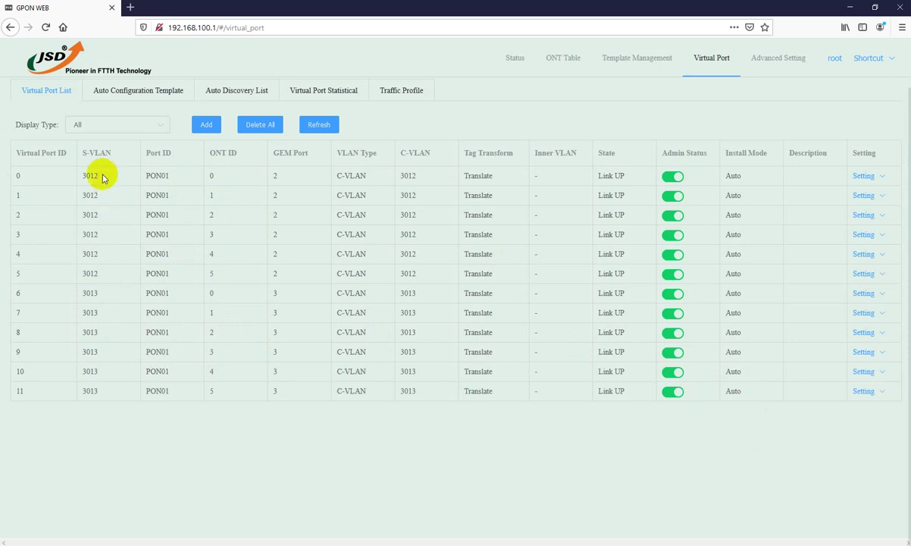
{"action": "left_click_drag", "start_coordinate": [98, 175], "coordinate": [76, 176]}
{"action": "left_click_drag", "start_coordinate": [101, 293], "coordinate": [78, 293]}
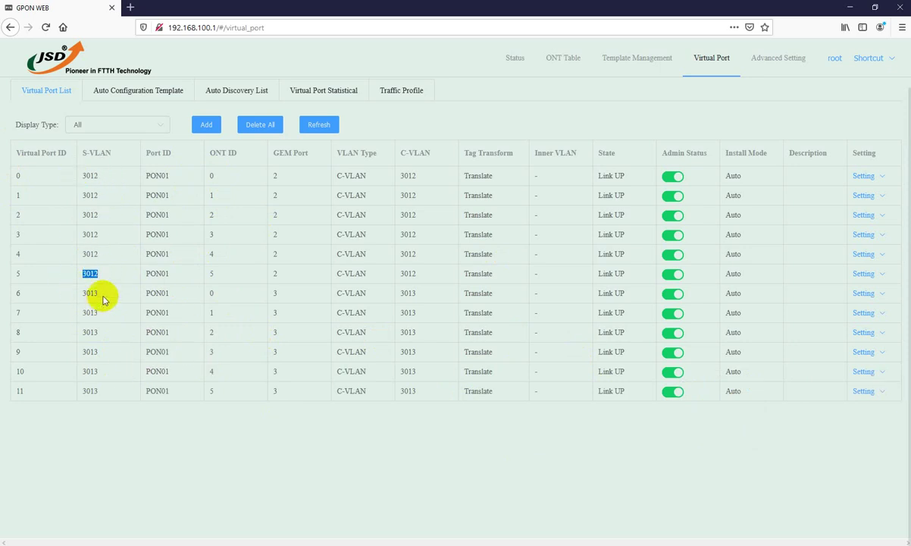
{"action": "left_click_drag", "start_coordinate": [96, 390], "coordinate": [81, 391]}
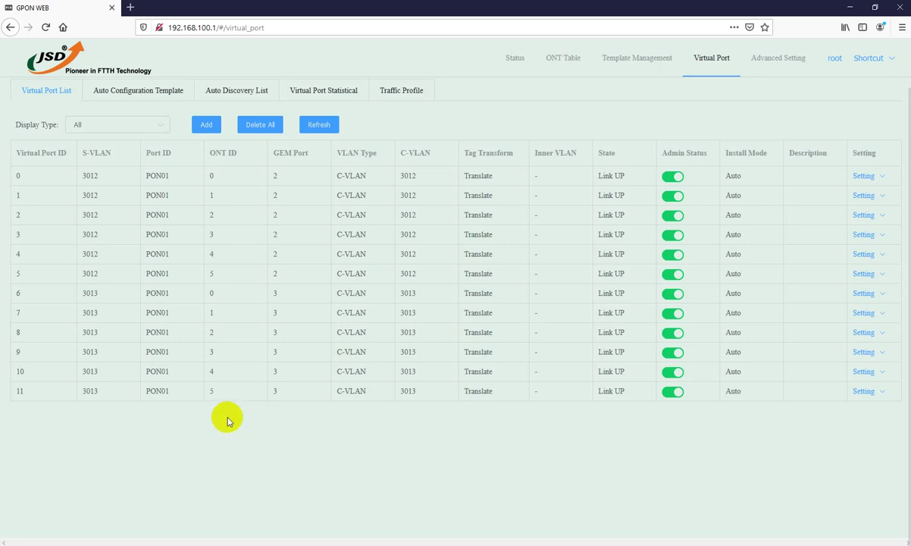
Look over the complete virtual port list from the last entry back to the first
{"action": "left_click_drag", "start_coordinate": [228, 420], "coordinate": [178, 241]}
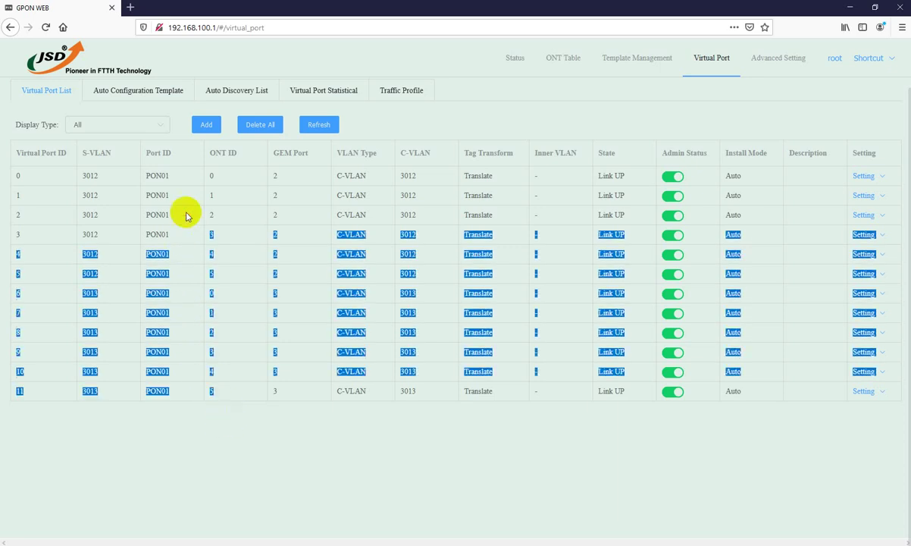
{"action": "mouse_move", "coordinate": [184, 173]}
{"action": "left_mouse_down"}
{"action": "mouse_move", "coordinate": [203, 197]}
{"action": "mouse_move", "coordinate": [230, 413]}
{"action": "mouse_move", "coordinate": [197, 280]}
{"action": "mouse_move", "coordinate": [185, 175]}
{"action": "left_mouse_up"}
{"action": "left_click", "coordinate": [226, 416]}
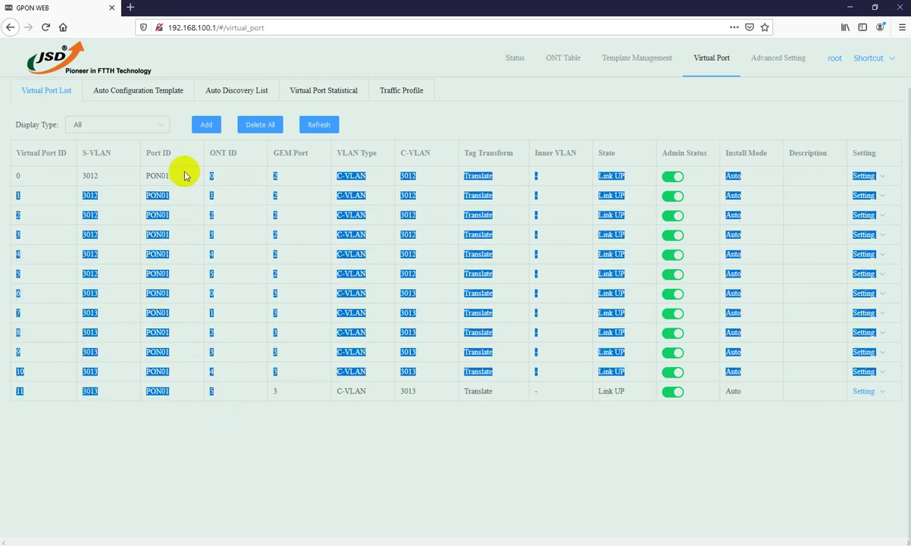
{"action": "left_click", "coordinate": [184, 175]}
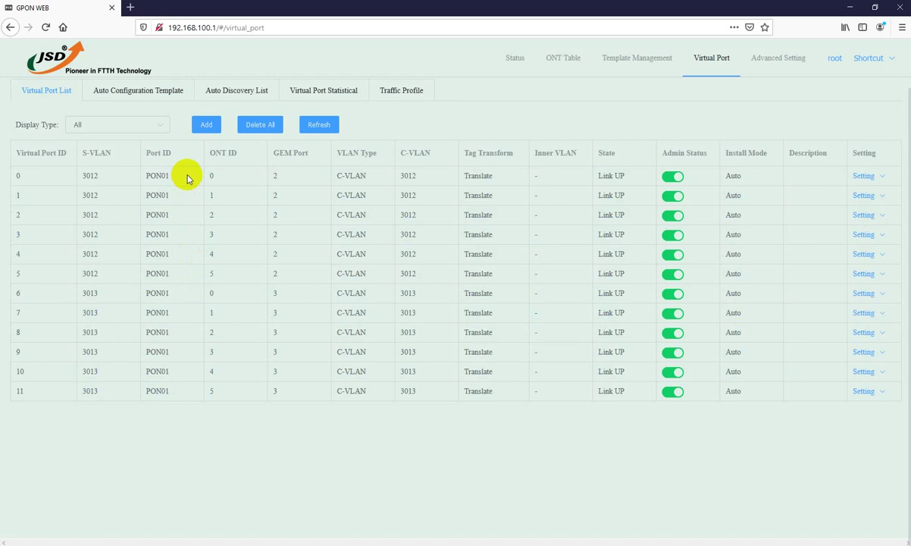